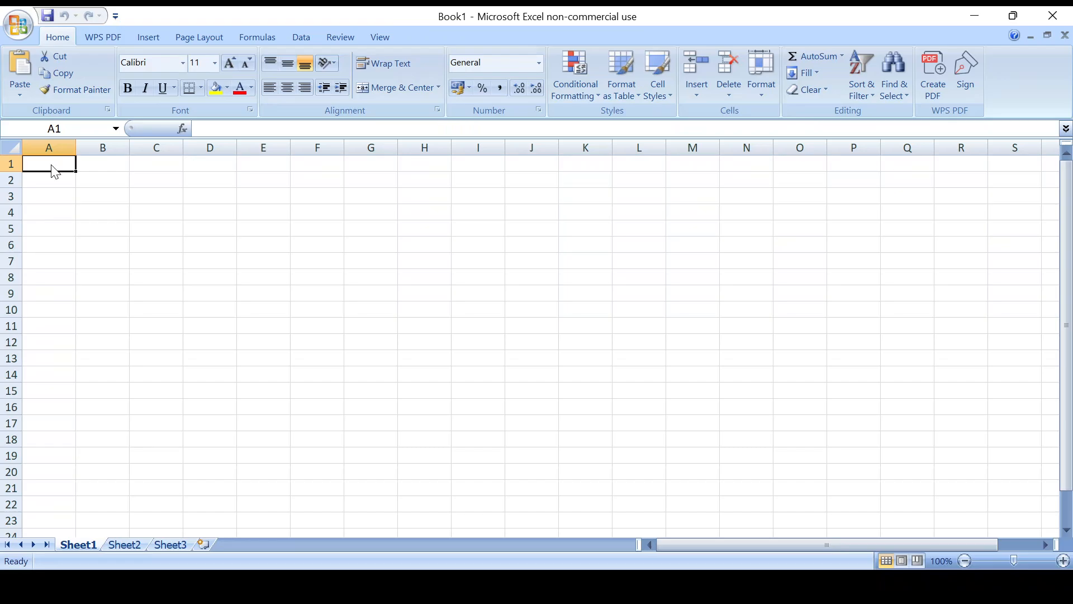
Enter the heading "Student Name" in cell A1 and widen column A to fit it
type("Stud")
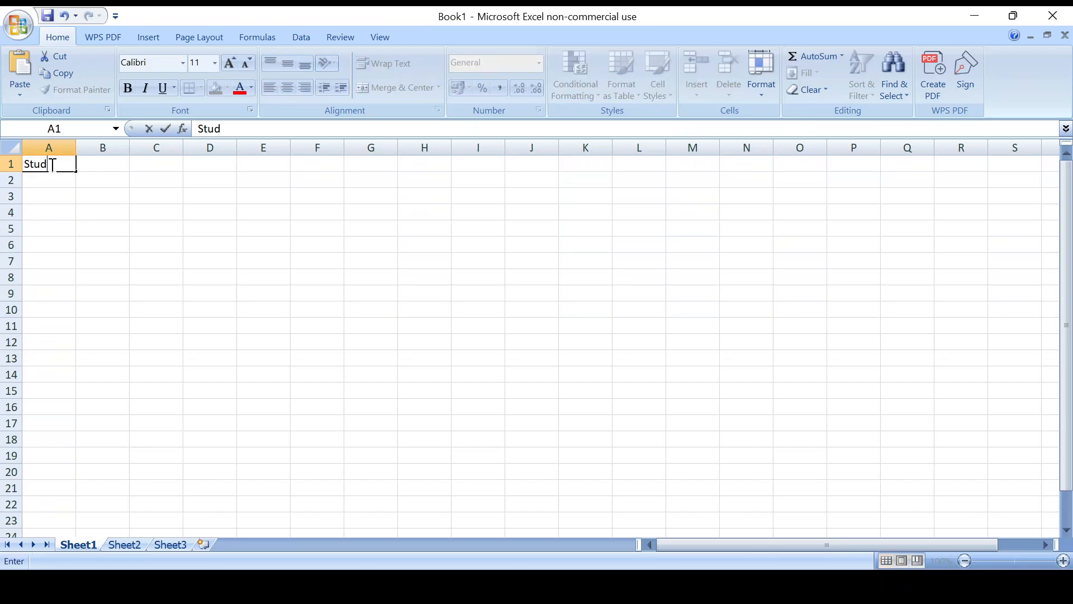
type("ent Name")
key("Tab")
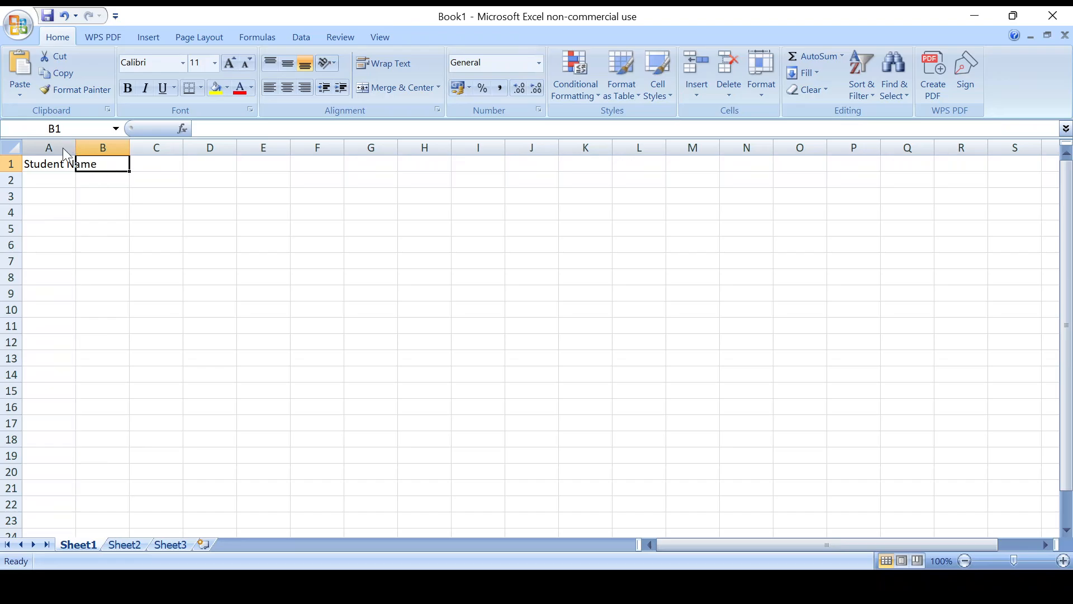
left_click(62, 148)
left_click_drag(76, 148, 106, 149)
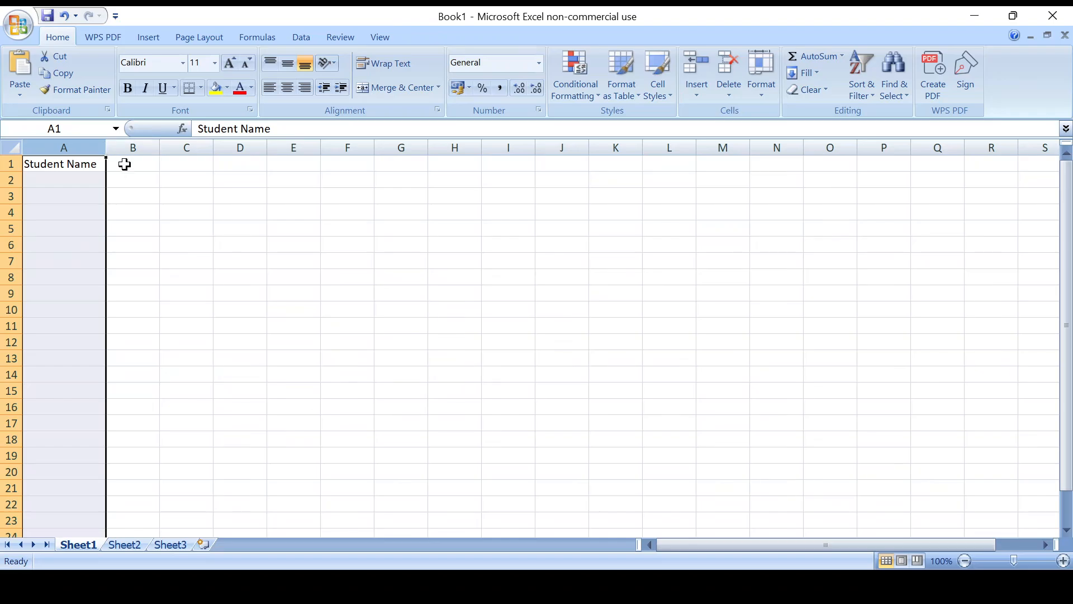
Enter the heading "Students Marks" in cell B1 and widen column B to fit it
left_click(124, 165)
type("Stu")
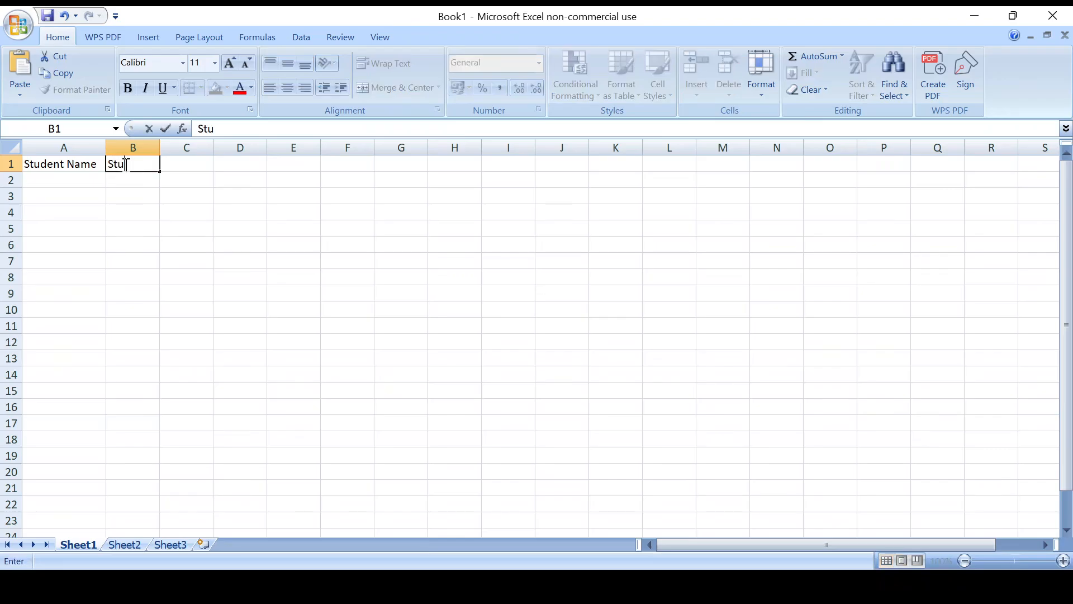
type("dents Marks")
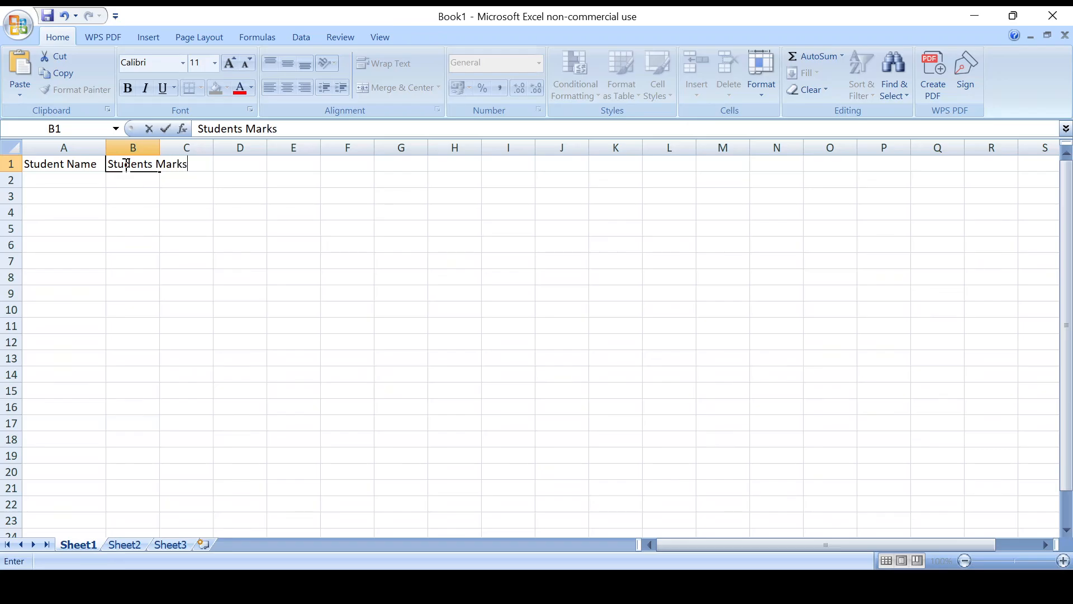
left_click(163, 147)
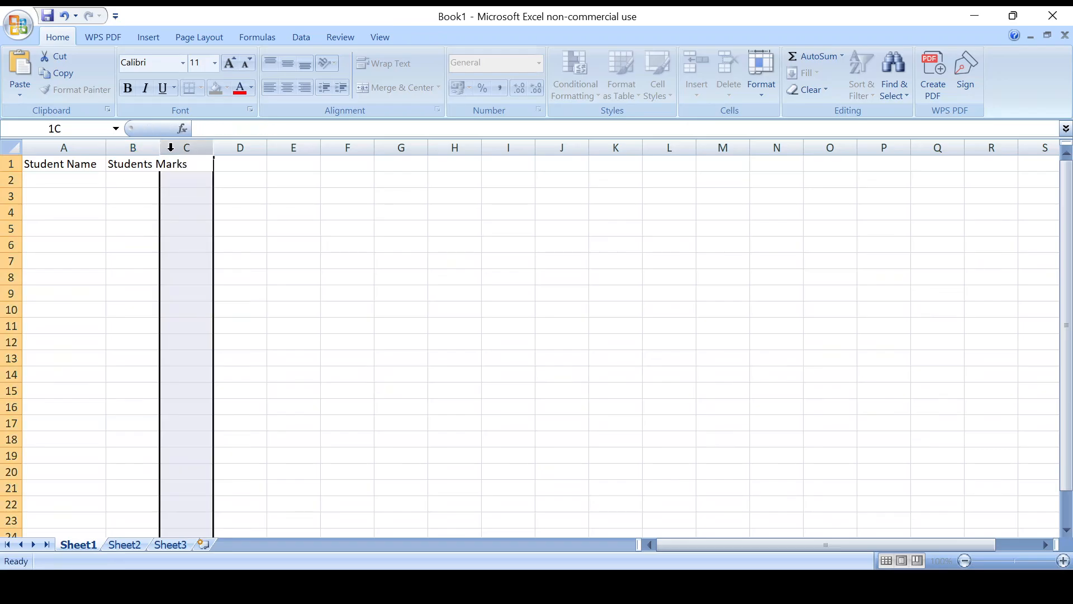
left_click(140, 172)
left_click_drag(160, 148, 196, 147)
left_click(70, 163)
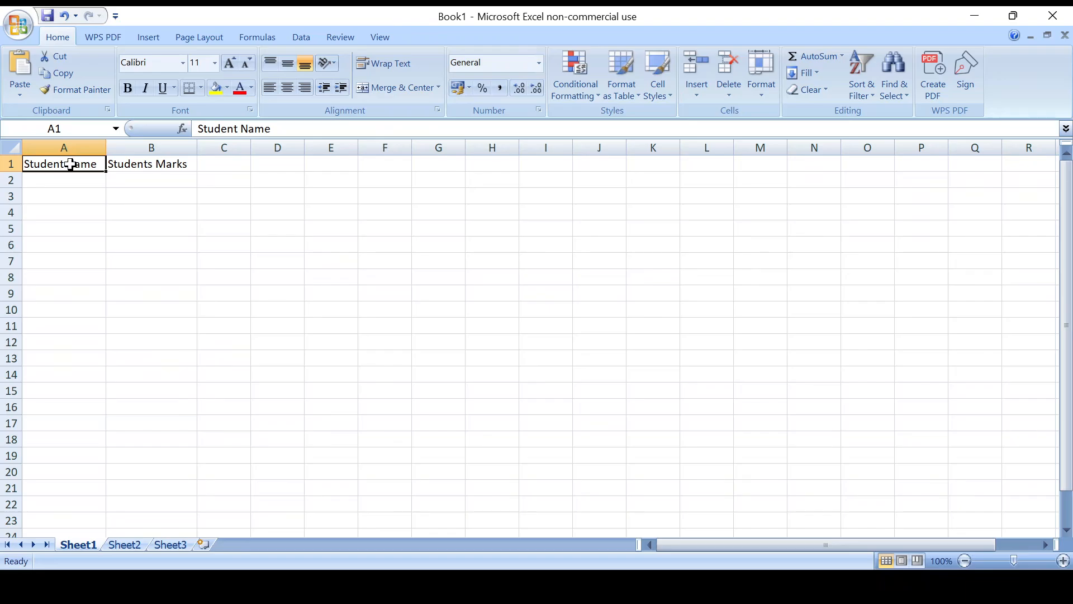
left_click(138, 176)
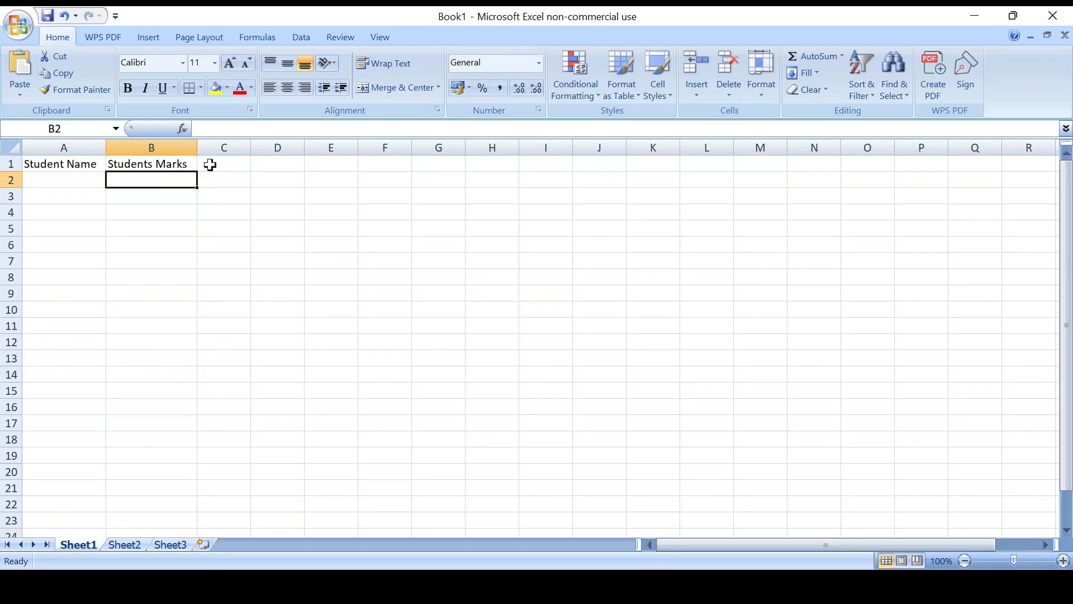
left_click(210, 165)
Fill cells A2 through A6 with the five students' first names, one per row
left_click(66, 176)
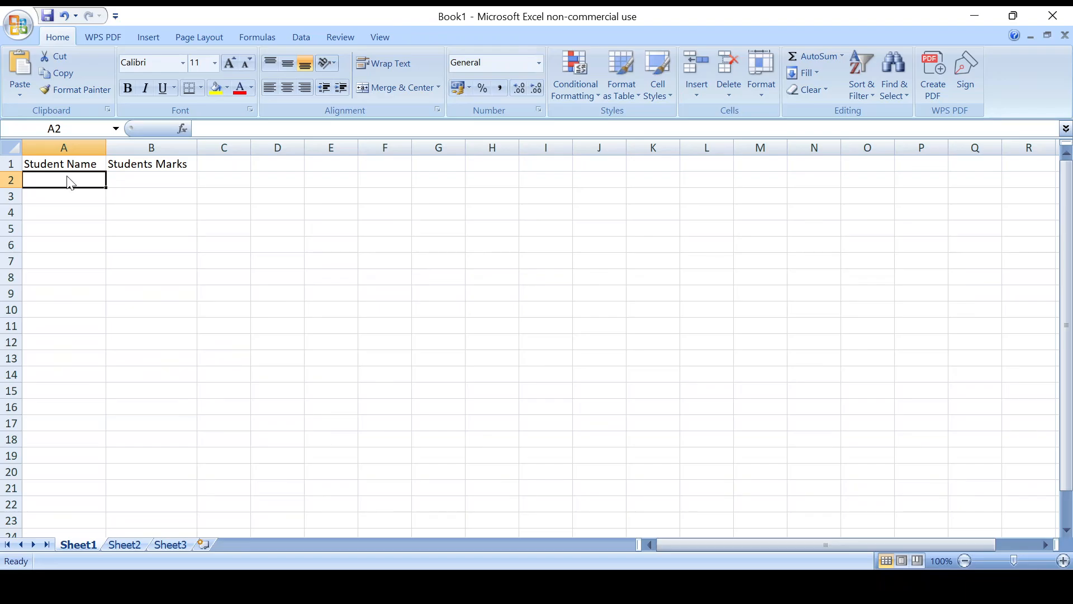
type("Raj")
key("Return")
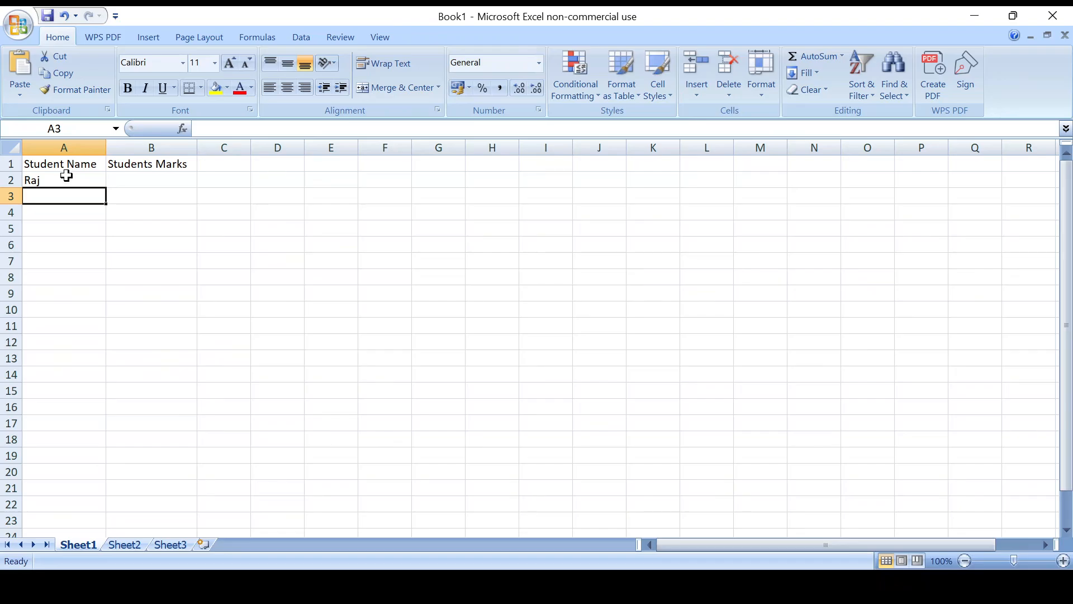
type("Ram")
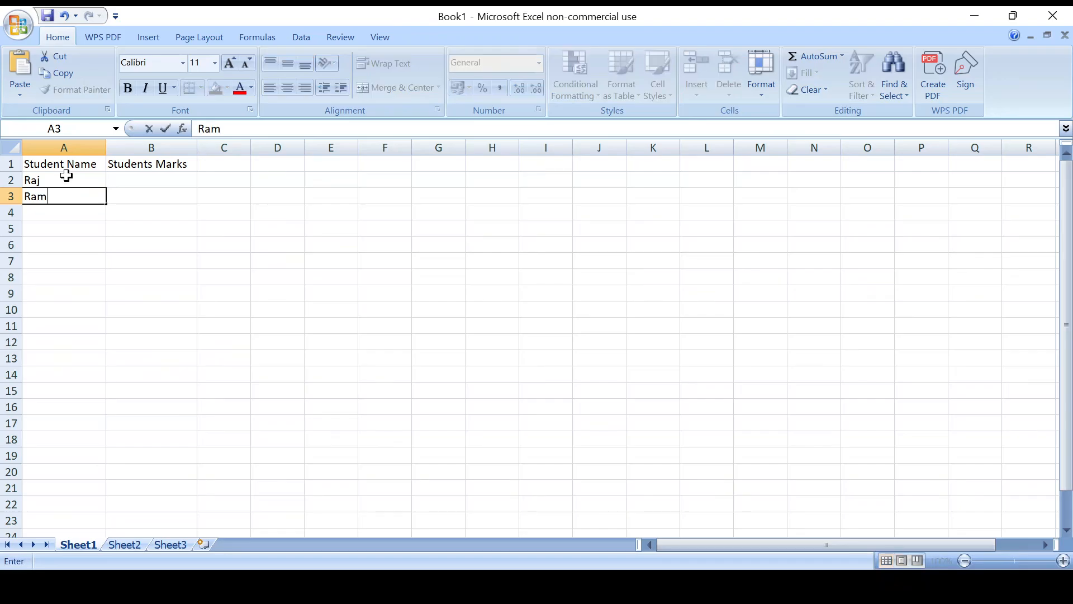
key("Return")
type("M")
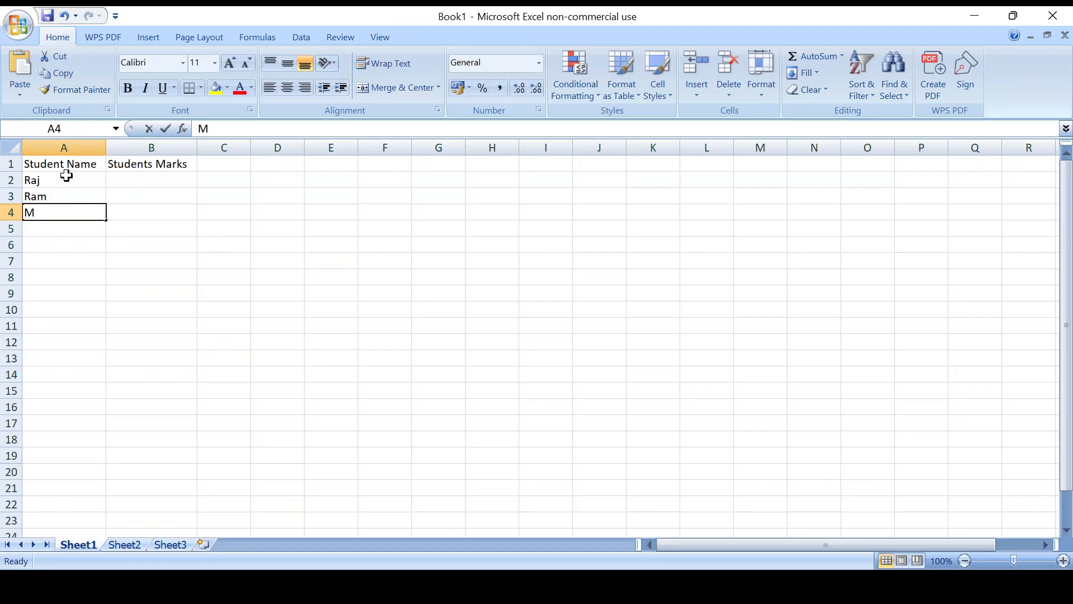
type("ohan")
key("Return")
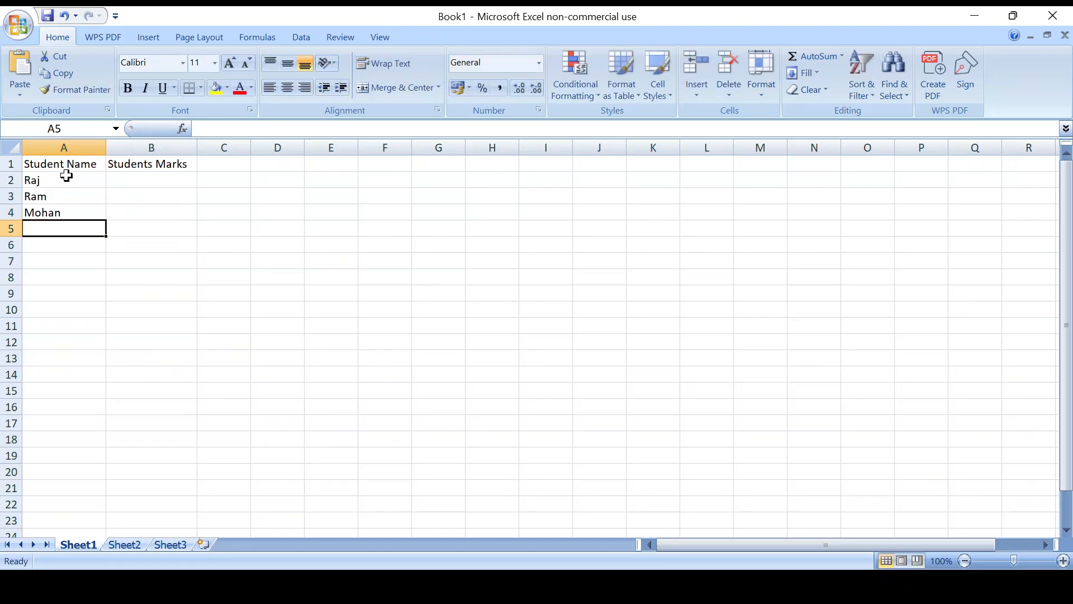
type("Raje")
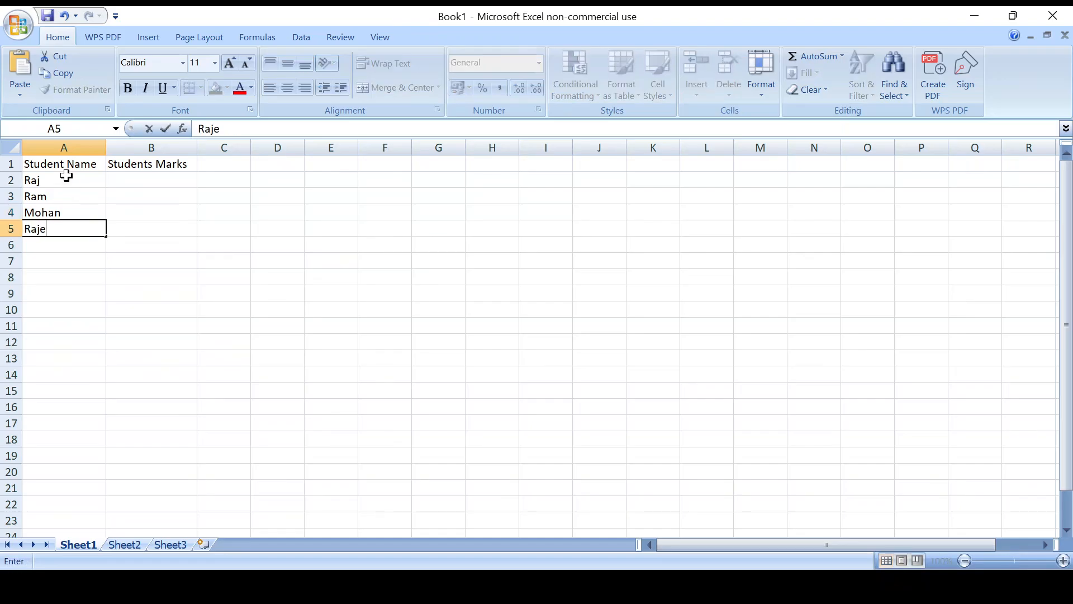
type("sh")
key("Return")
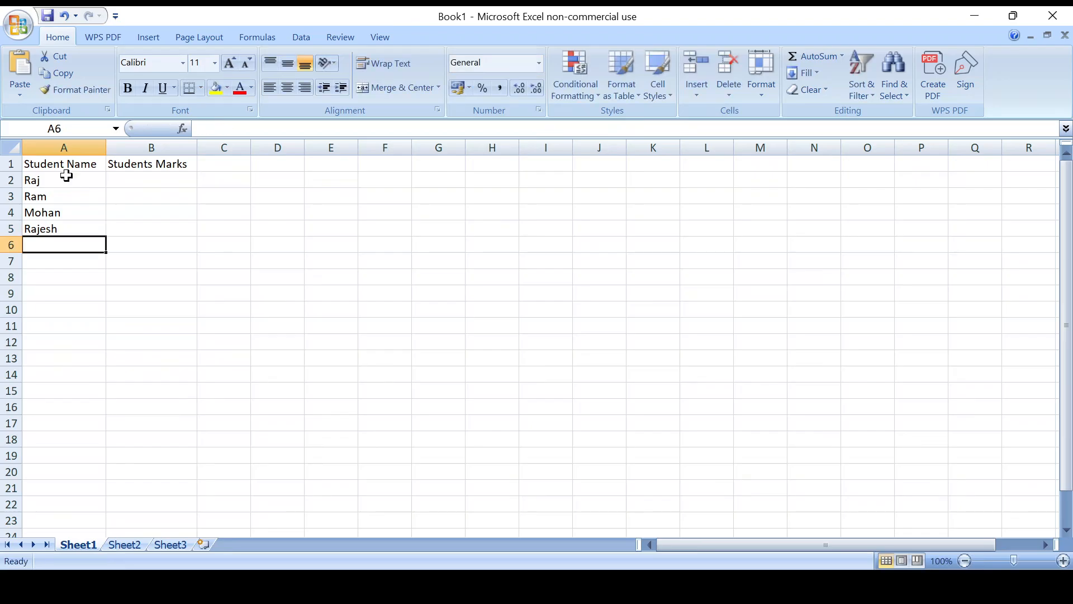
type("S")
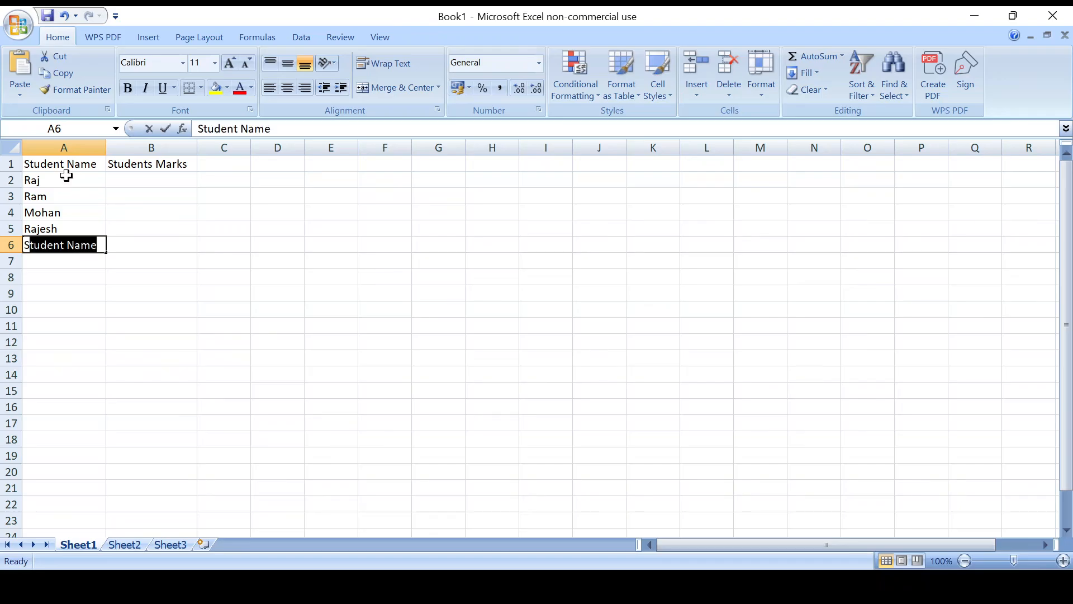
type("umi")
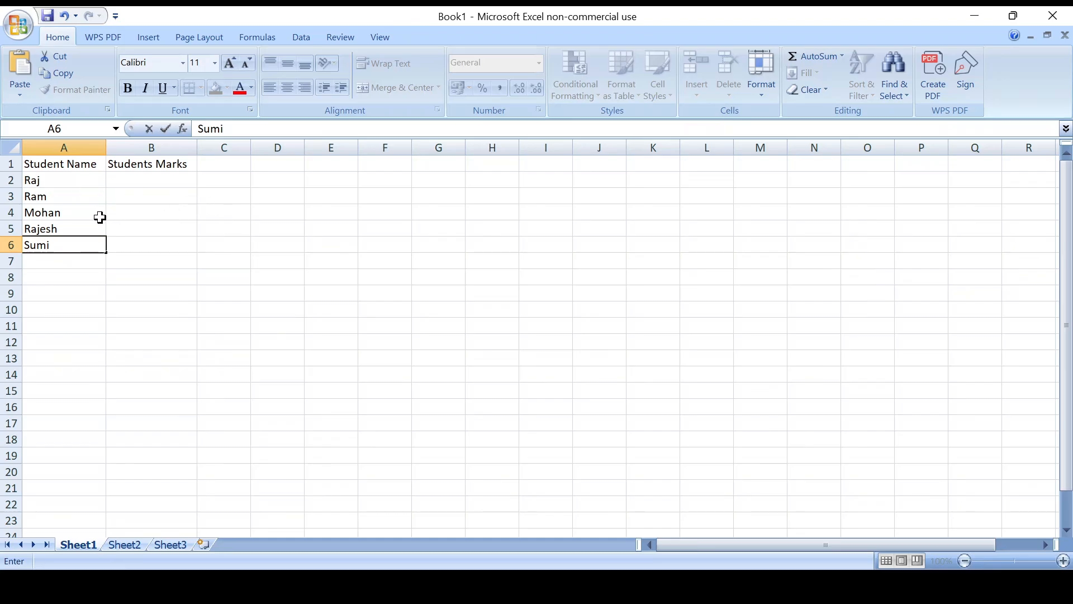
type("ta")
Change the heading in B1 to "Students Marks(100)" and widen column B to fit it
left_click(154, 174)
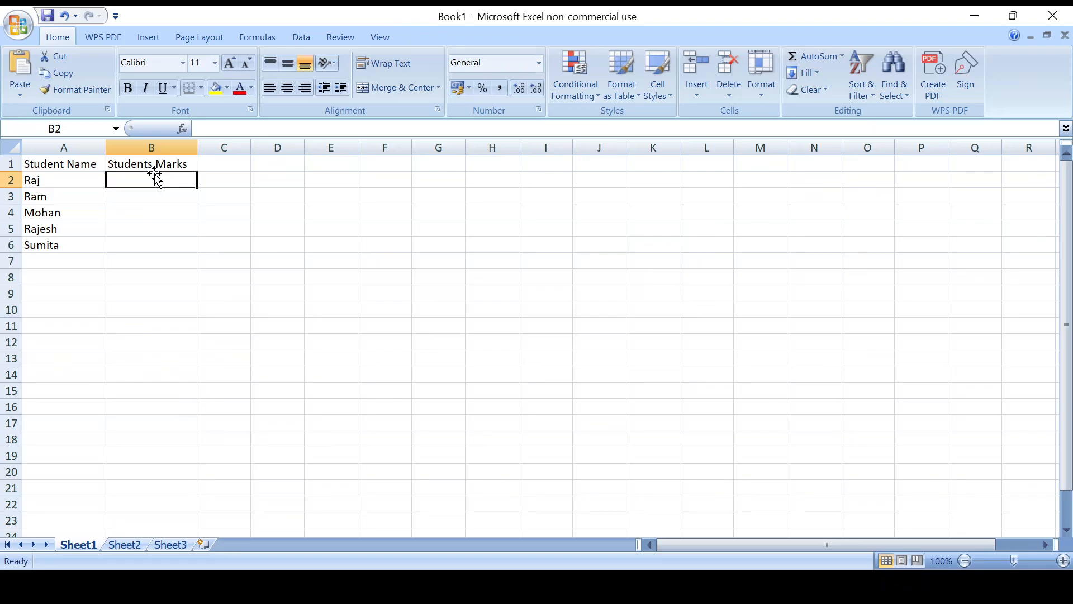
left_click(176, 165)
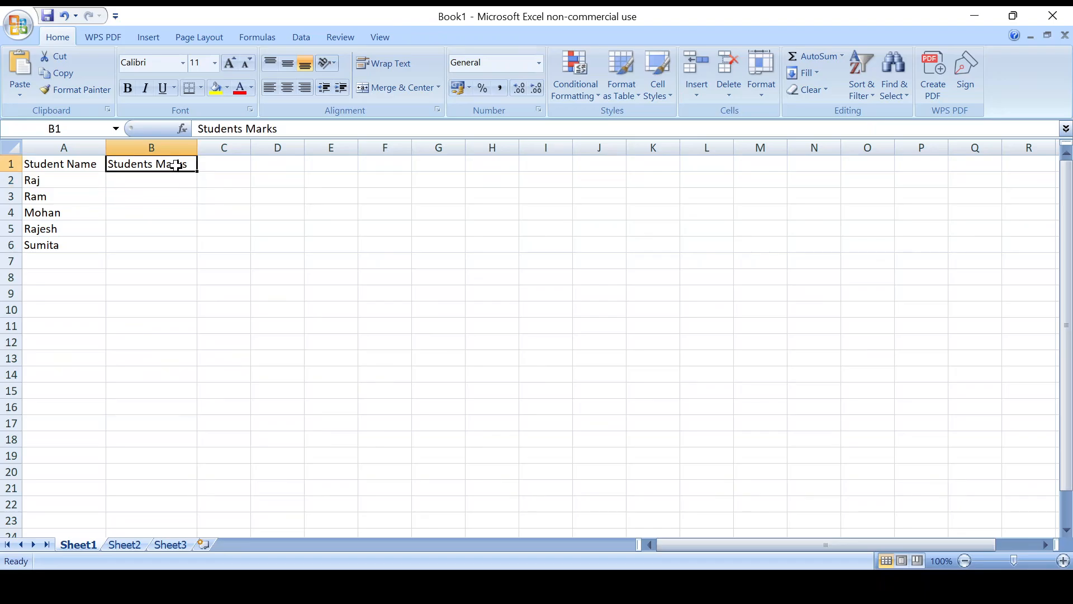
left_click(290, 129)
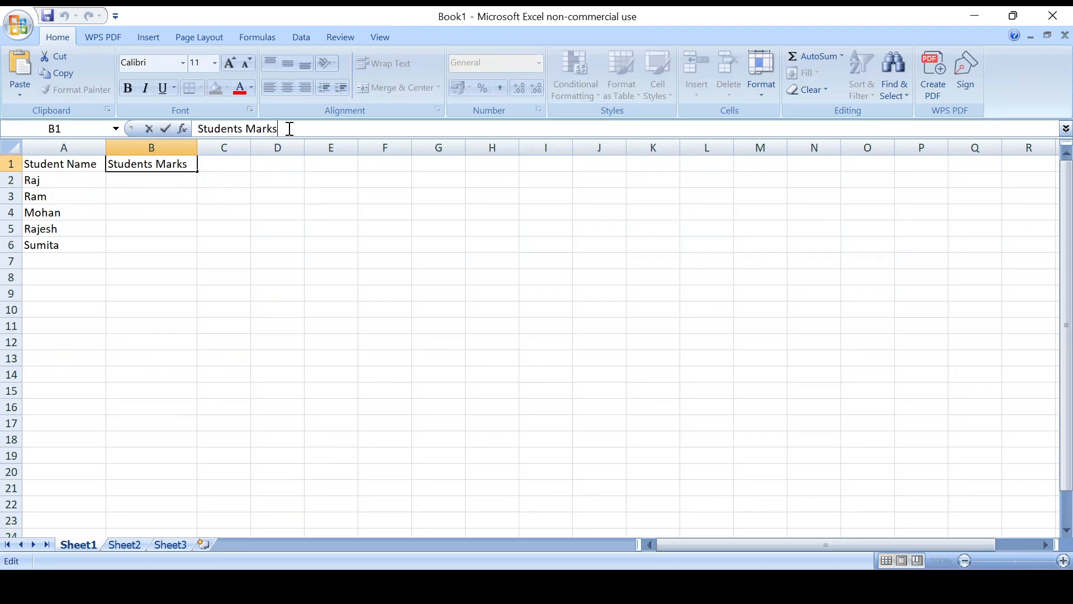
type("(0")
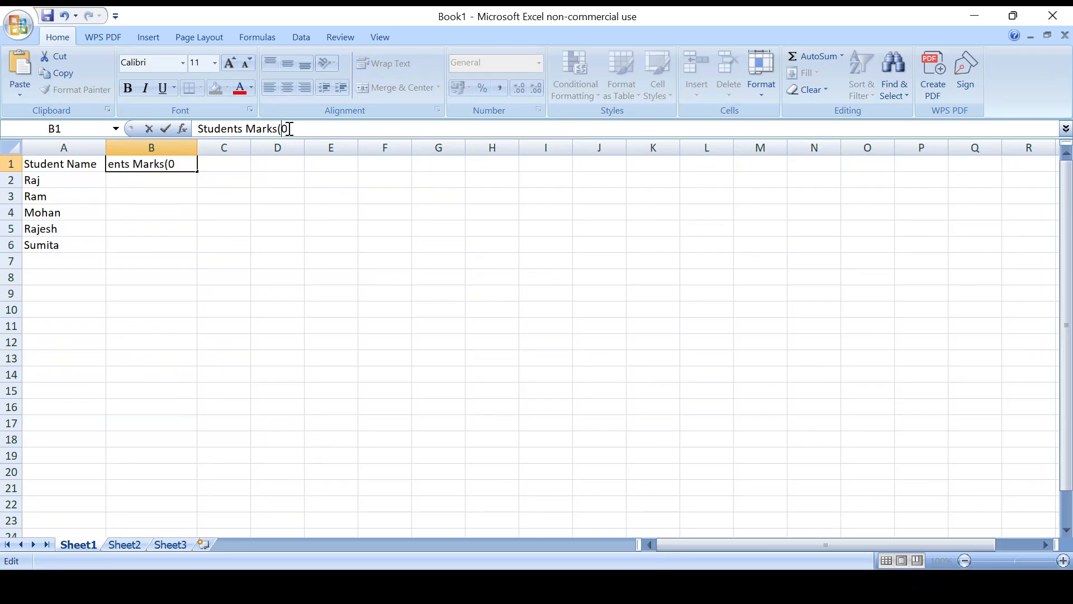
key("BackSpace")
type(")")
key("Left")
type("100")
key("Return")
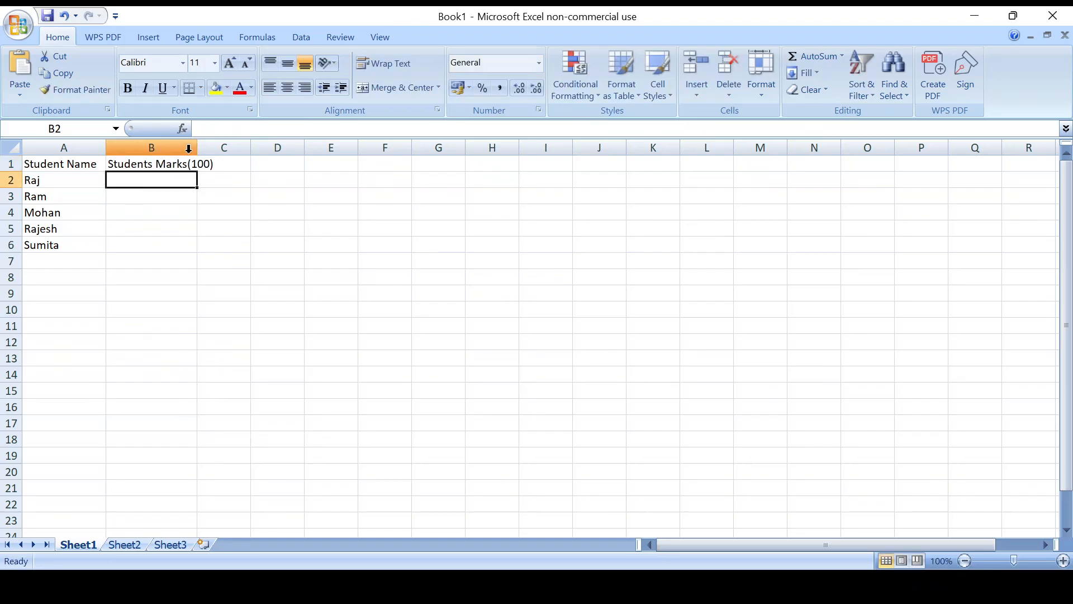
left_click(188, 149)
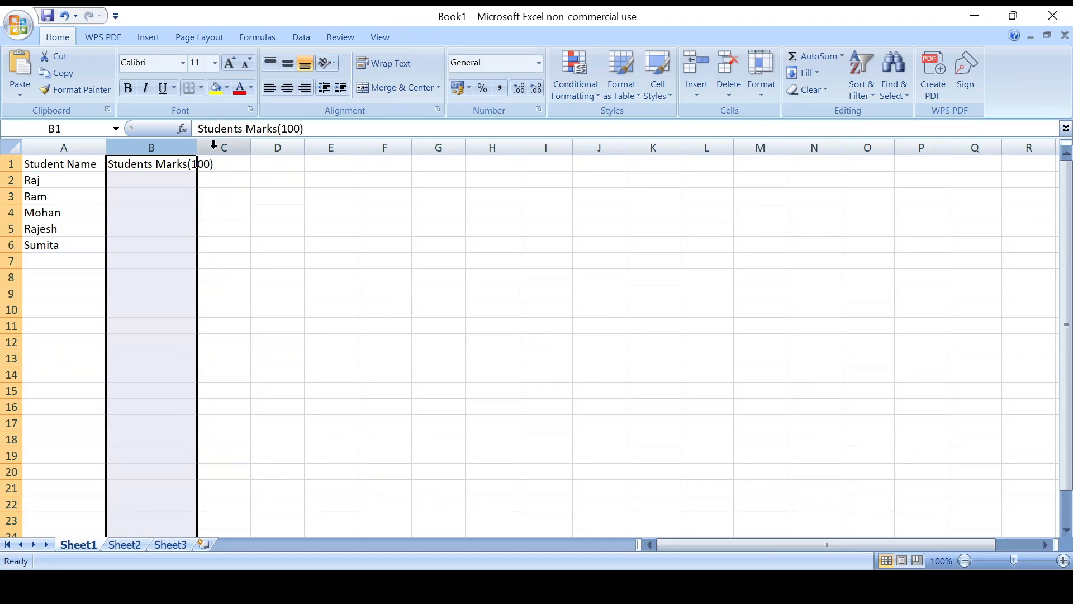
left_click_drag(197, 148, 217, 148)
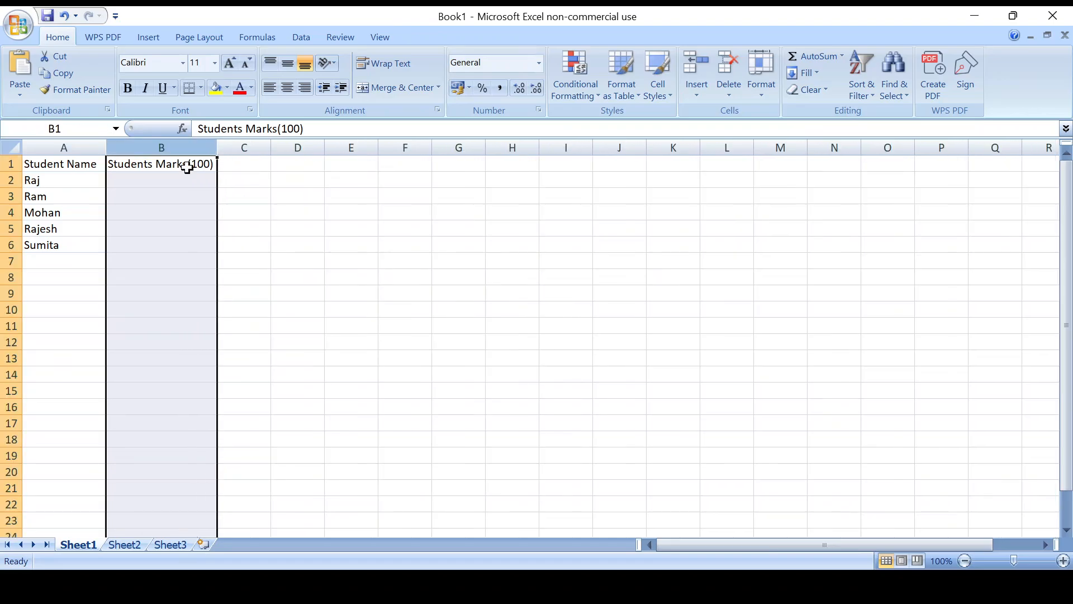
Enter the marks 80, 75, 90, 72 and 66 in cells B2 through B6
left_click(141, 179)
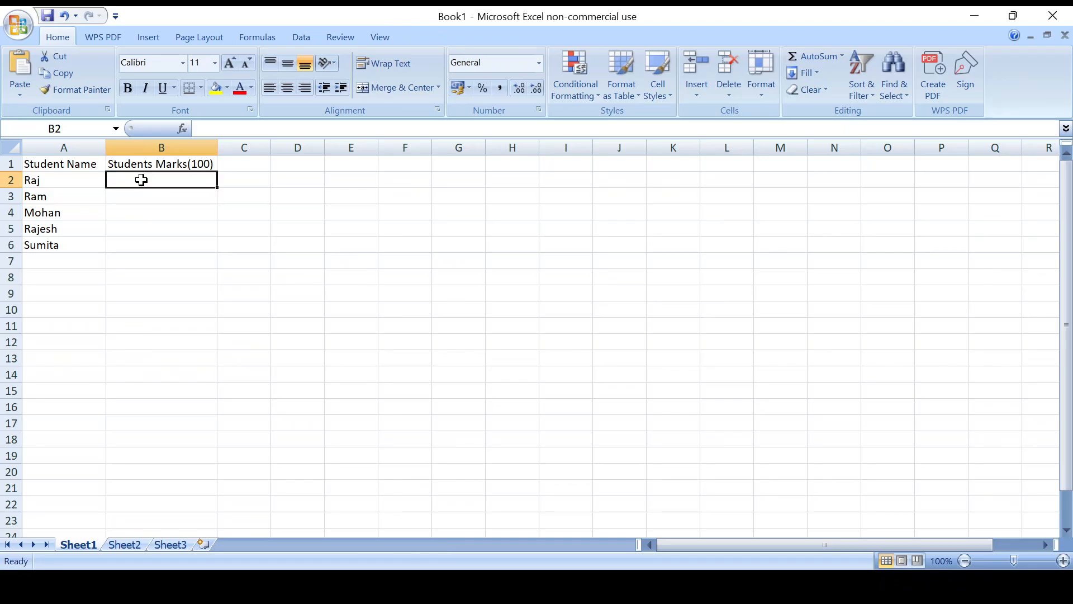
type("80")
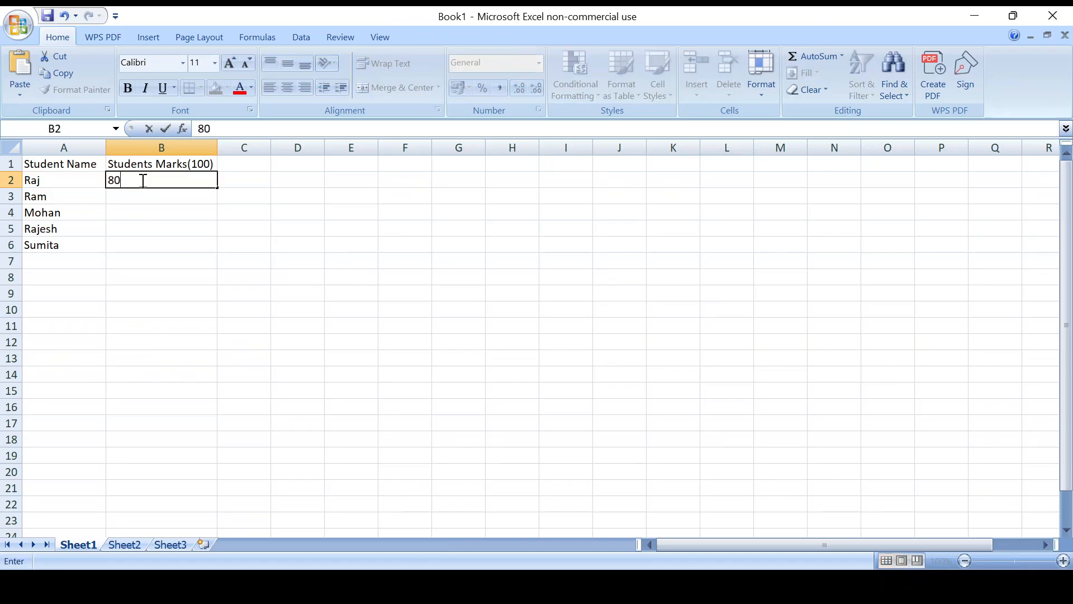
key("Return")
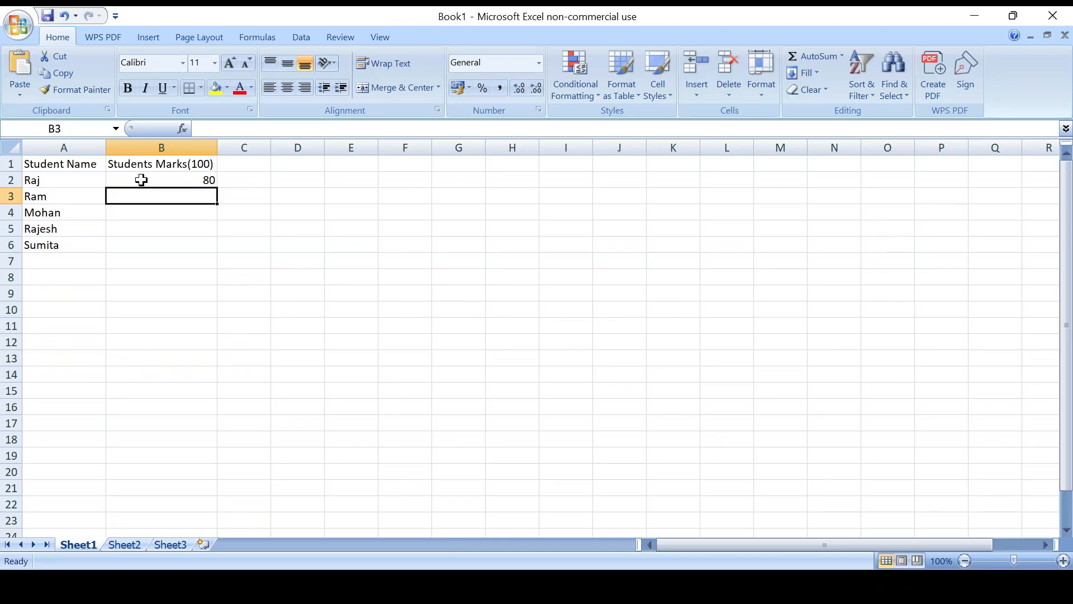
type("75")
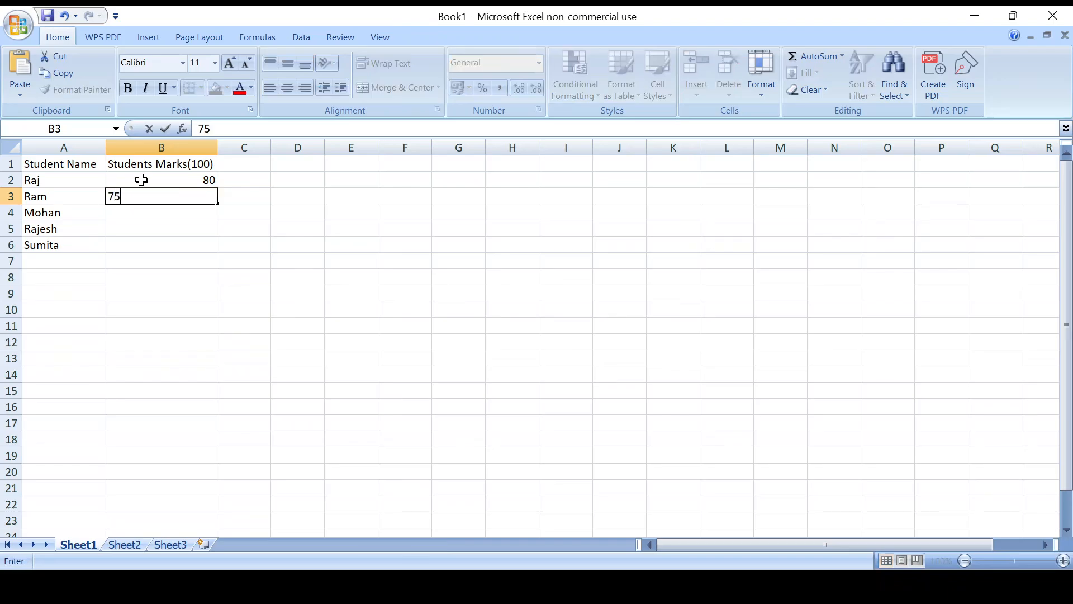
key("Return")
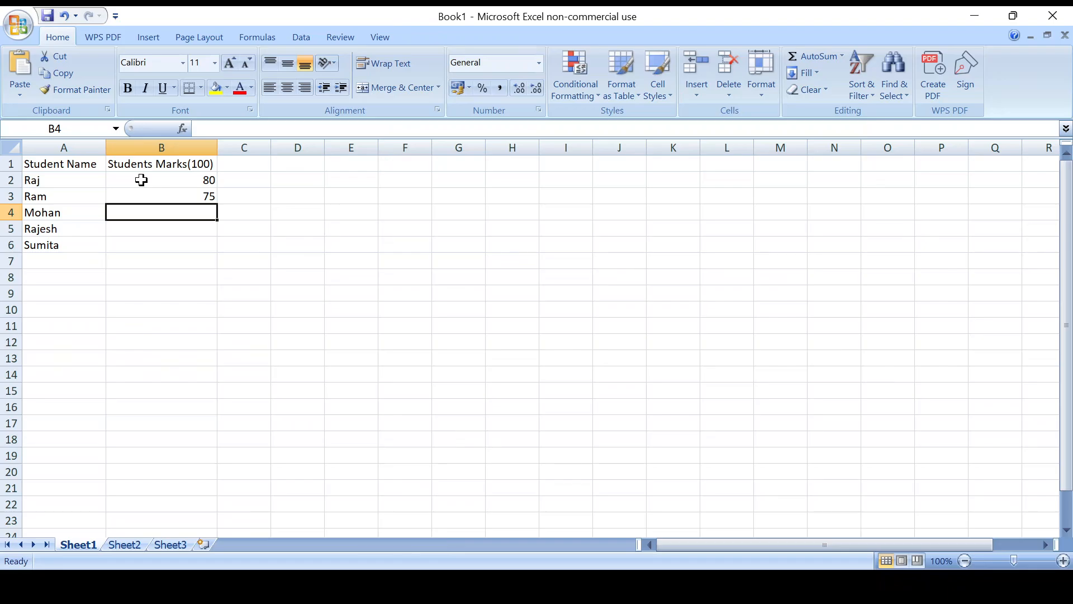
type("90")
key("Return")
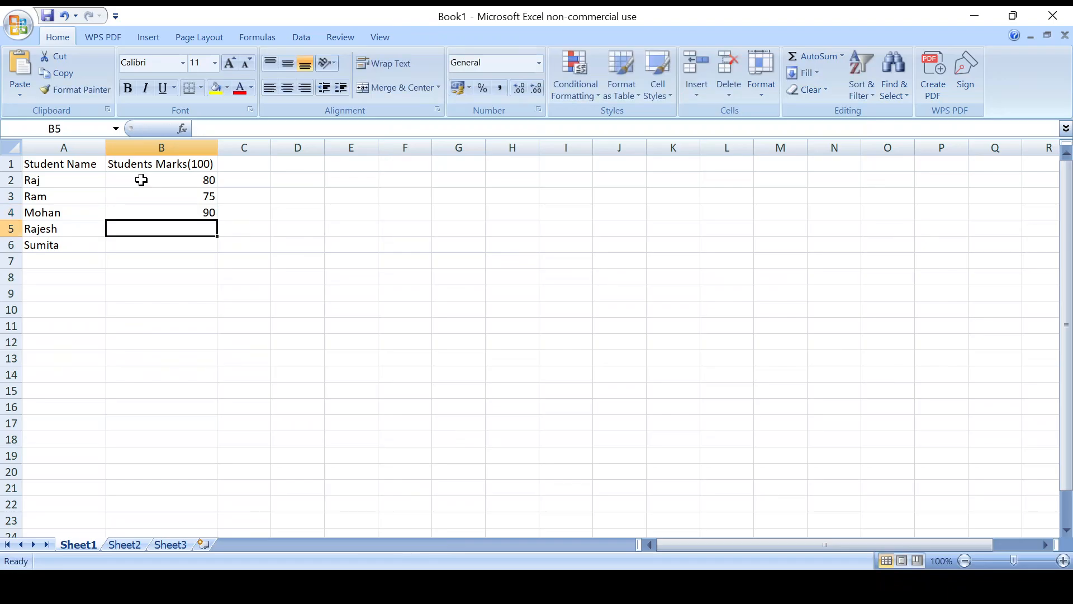
type("72")
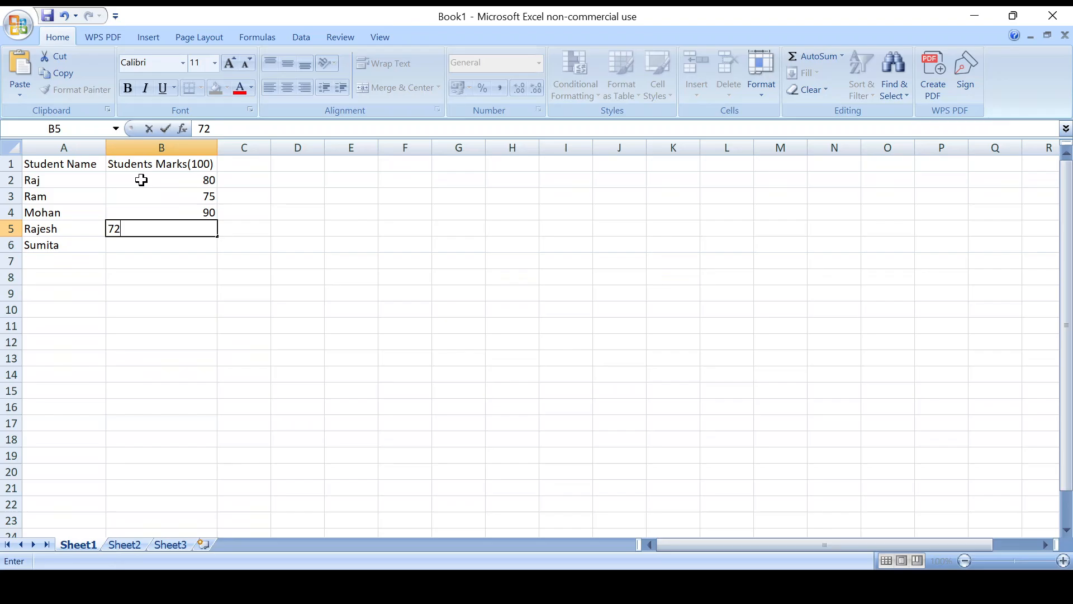
key("Return")
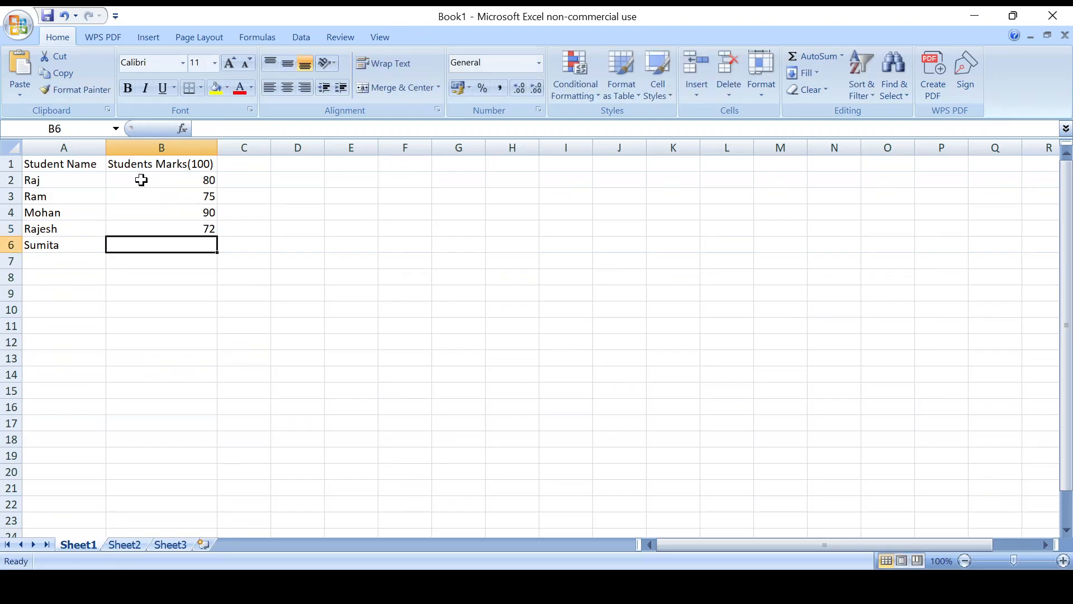
type("66")
key("Return")
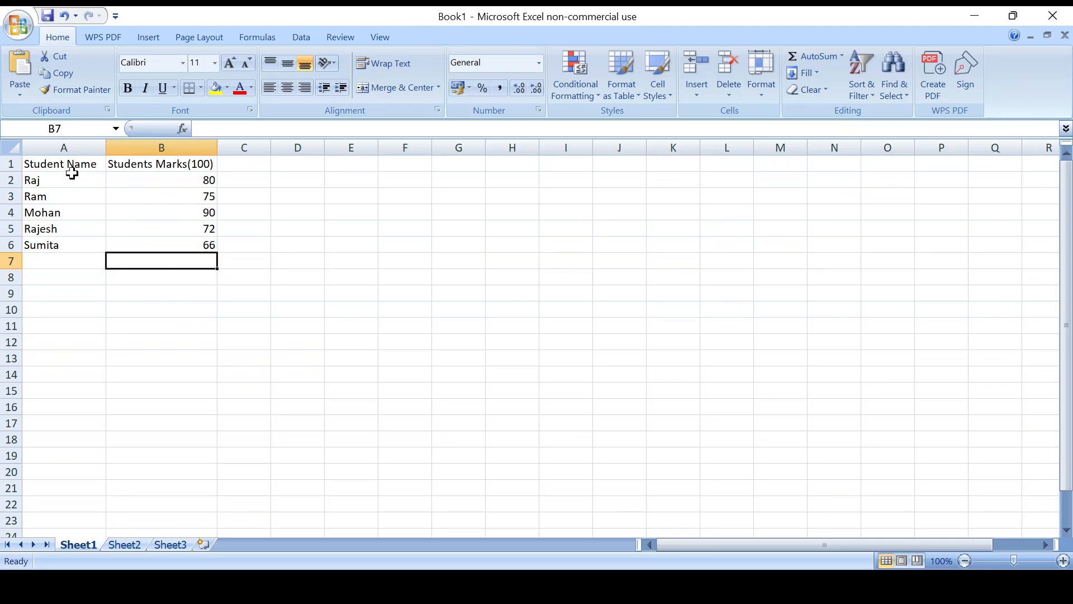
Make the two column headings in A1:B1 bold
left_click_drag(45, 163, 145, 164)
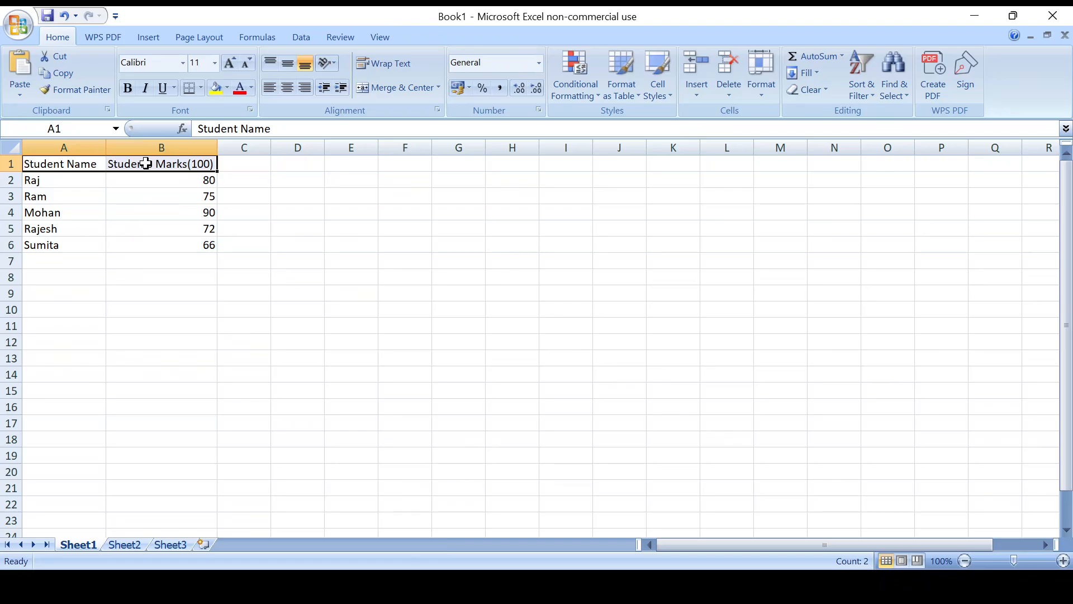
left_click(126, 89)
left_click(246, 158)
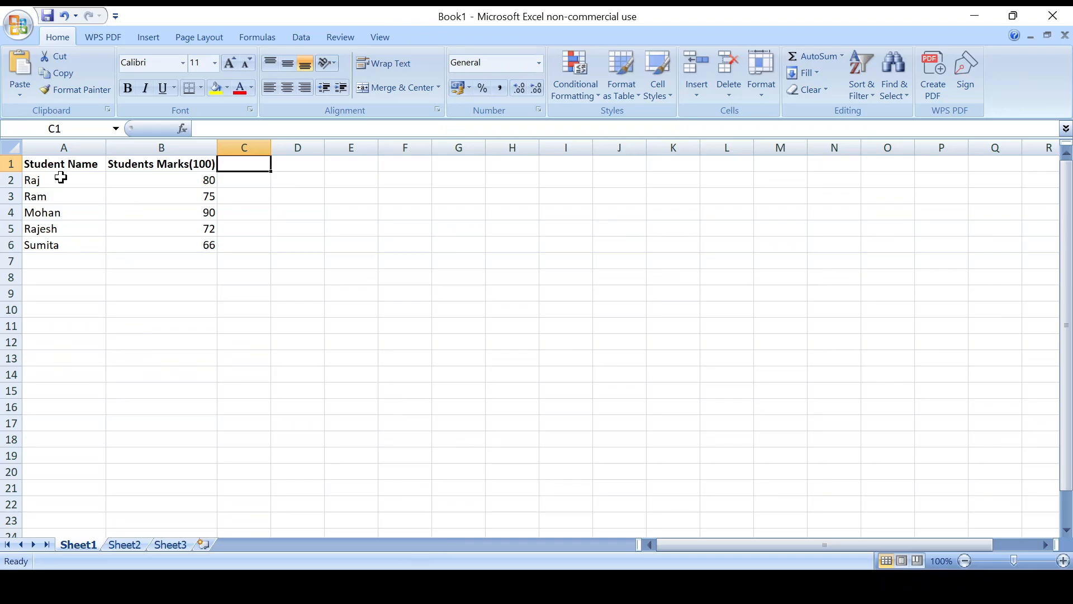
Center the contents of the student table in A1:B6 horizontally
left_click_drag(66, 162, 195, 239)
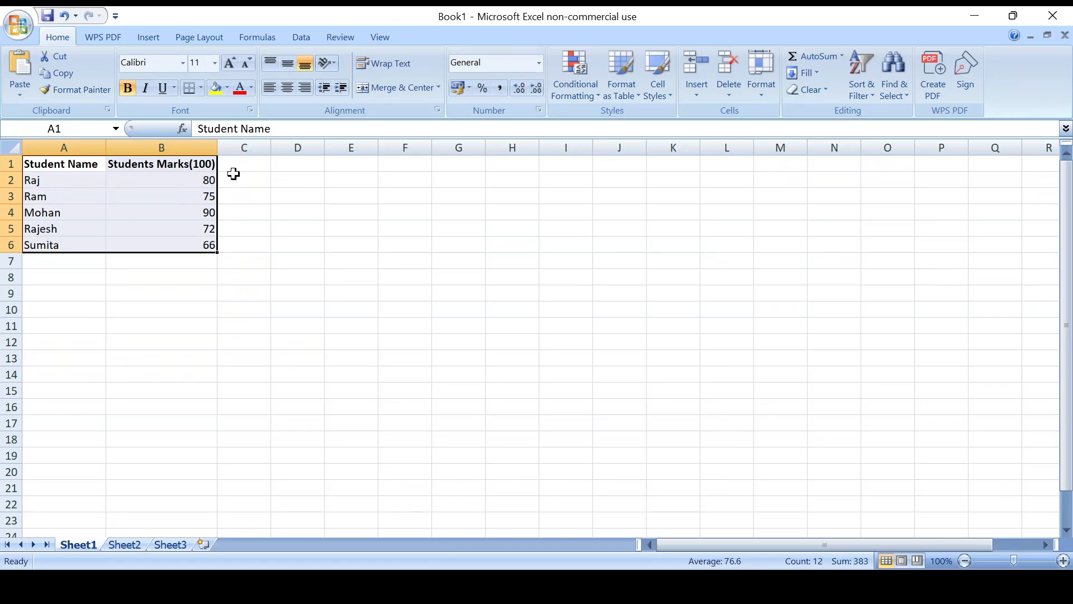
left_click(297, 90)
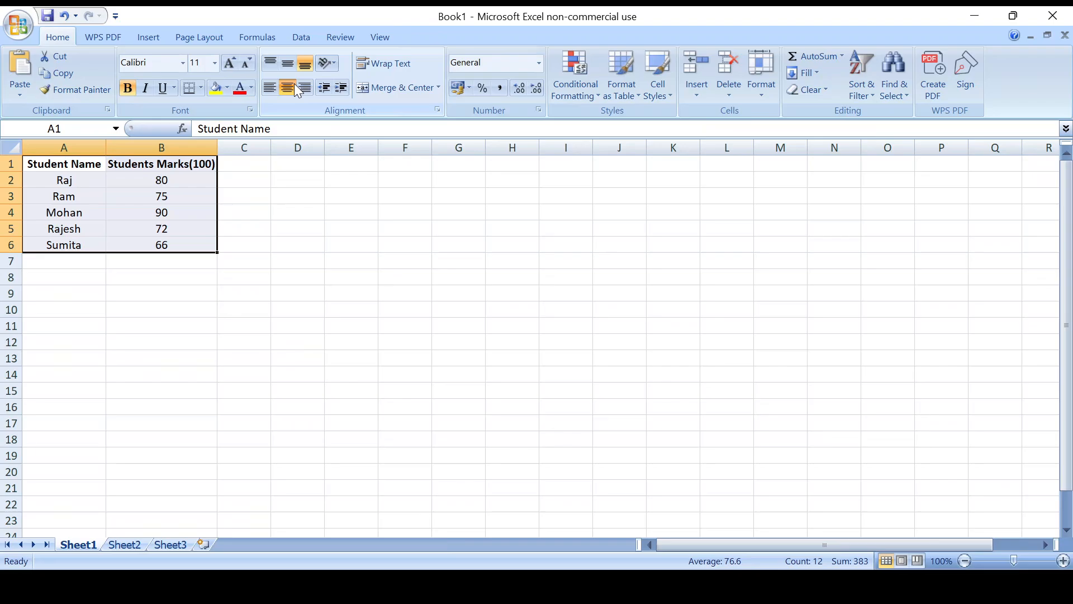
left_click(134, 263)
Enter the label "Total Mark=" in cell A7, below the student names
left_click(76, 262)
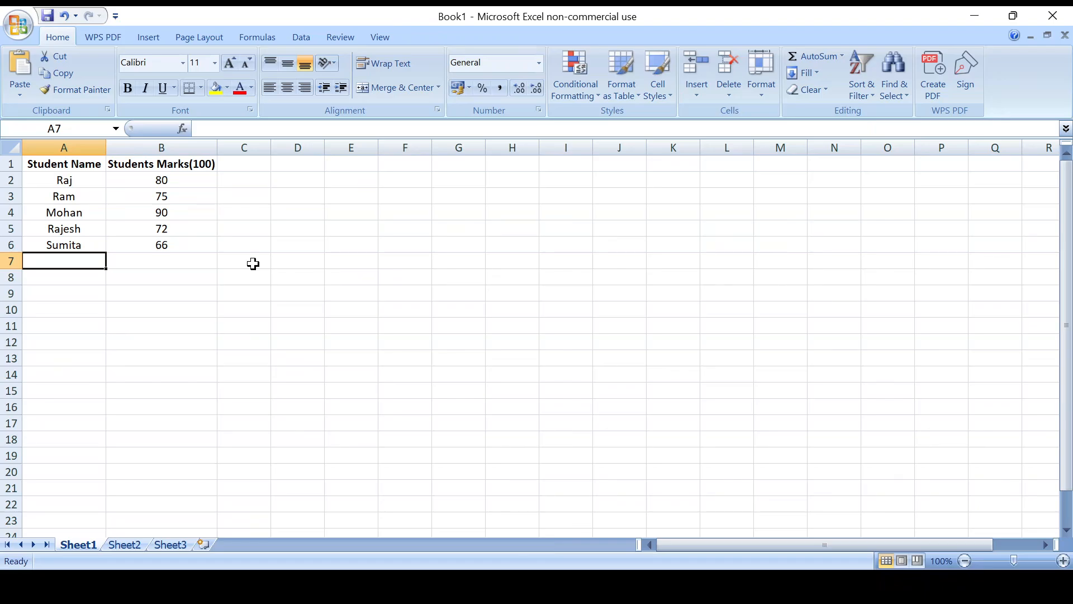
type("Total")
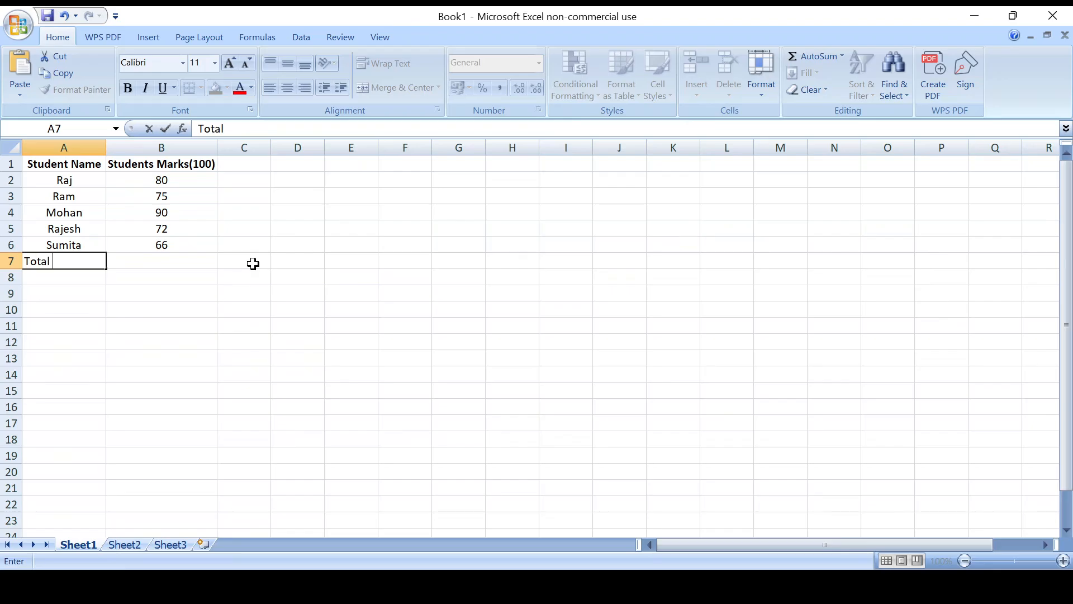
type(" Mat")
key("ctrl+Return")
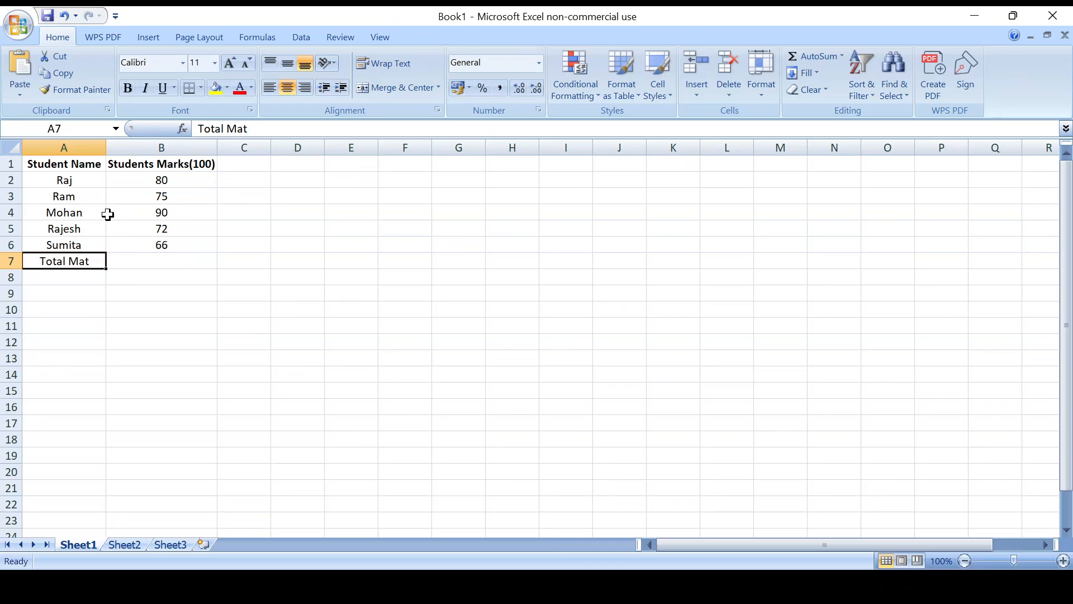
double_click(78, 262)
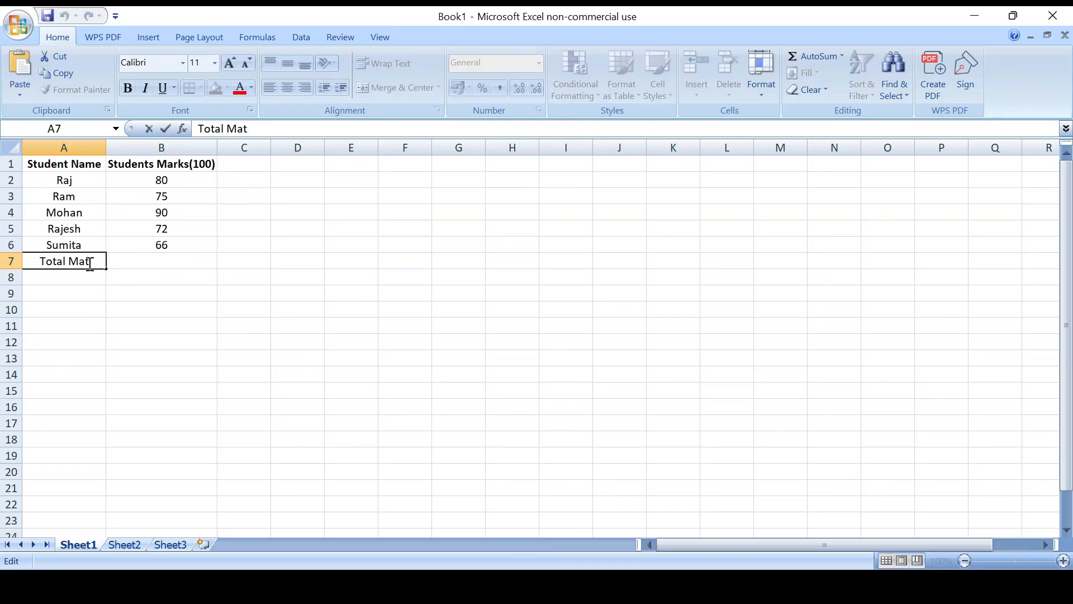
key("BackSpace")
type("rk=")
Total the students' marks in cell B7 with the formula =SUM(B2:B6)
left_click(134, 263)
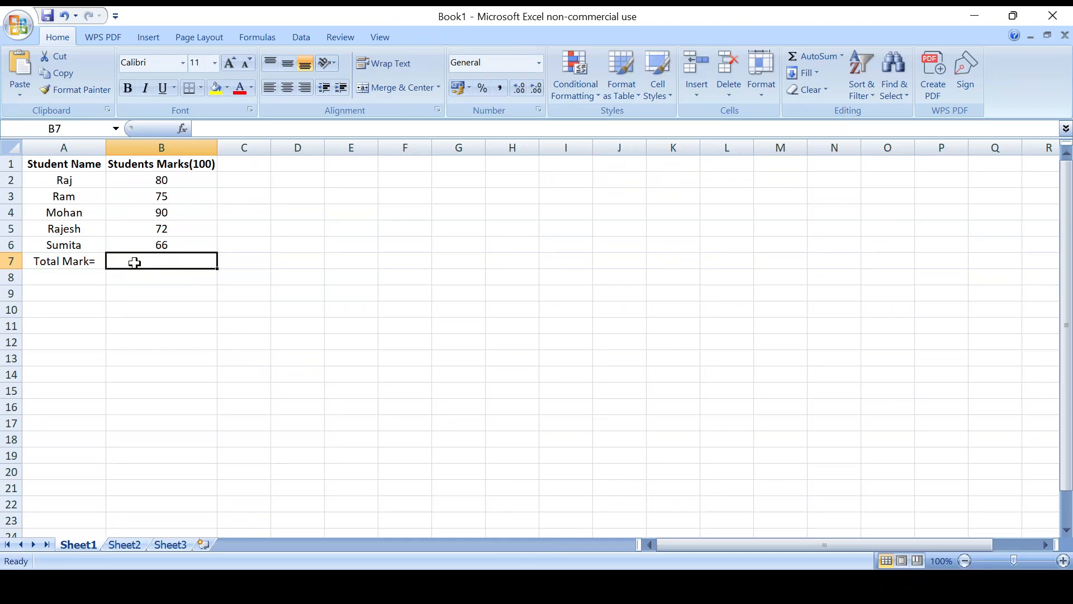
type("=")
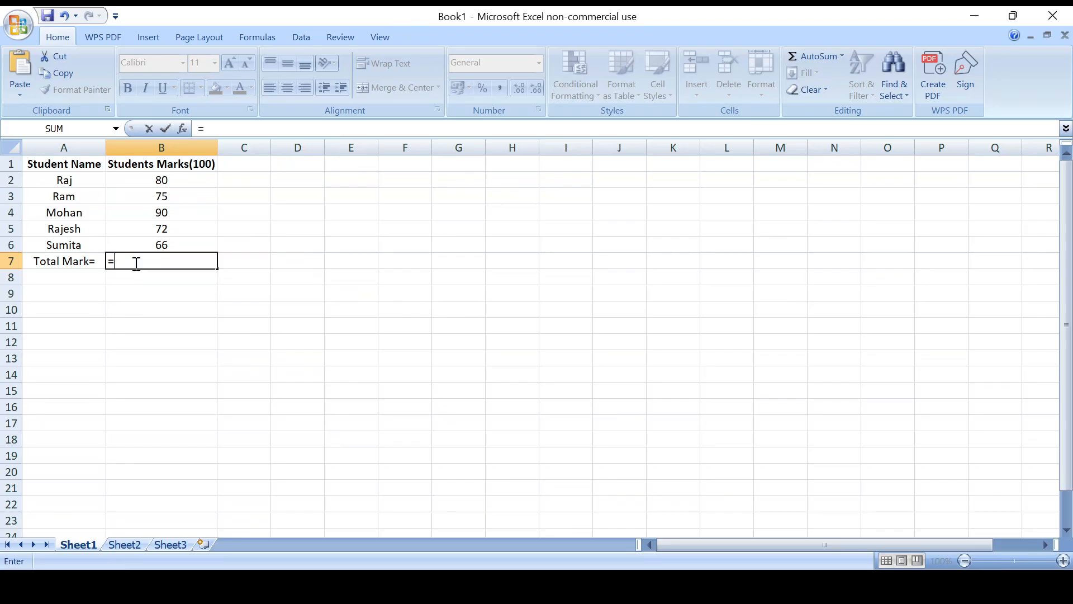
type("sum")
key("Tab")
left_click_drag(159, 180, 168, 246)
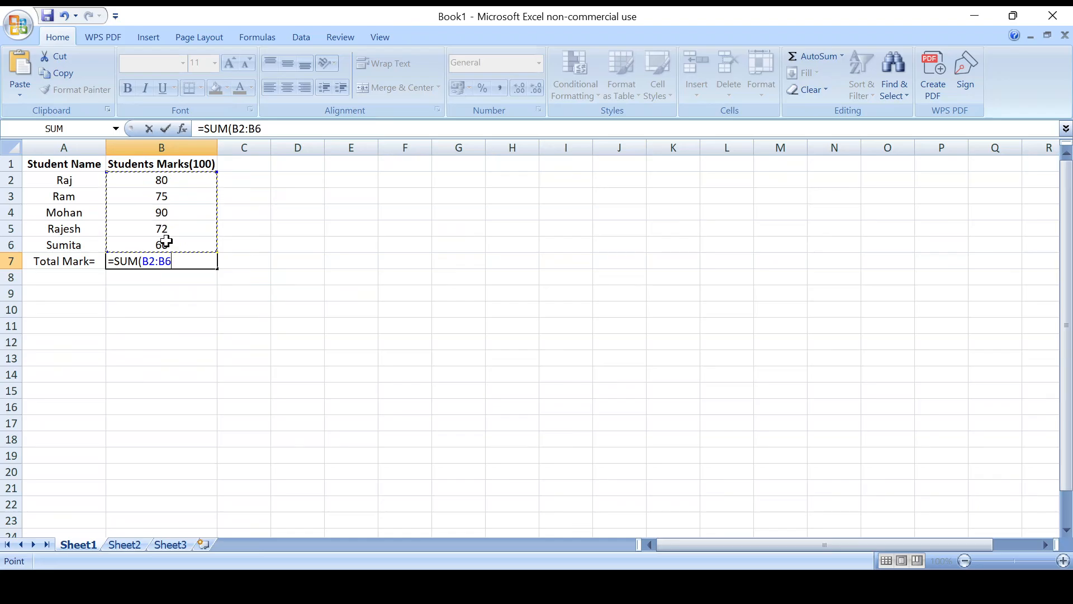
type(")")
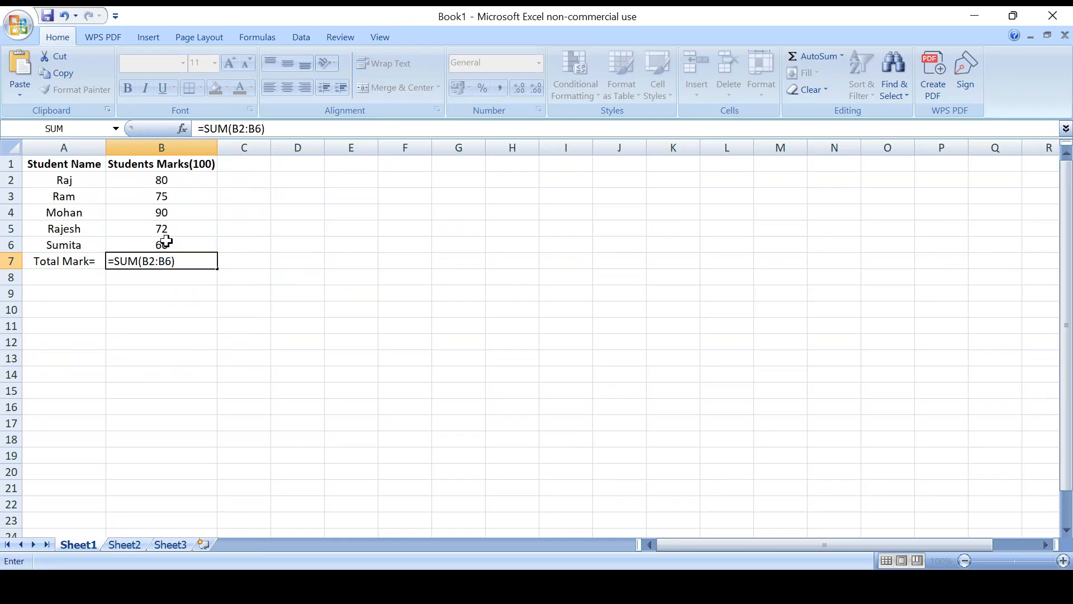
key("Return")
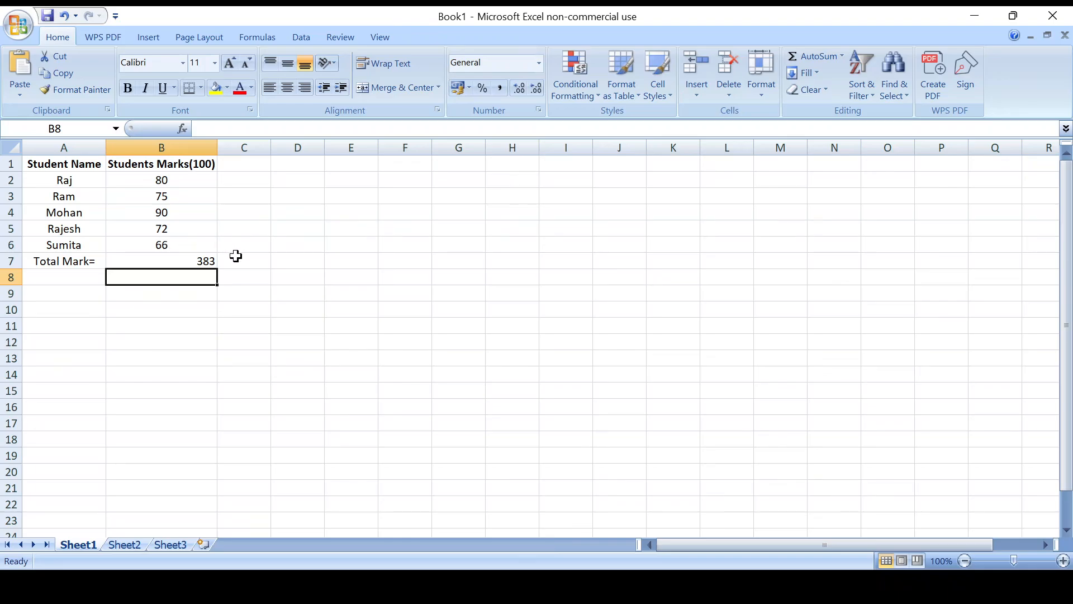
left_click(198, 258)
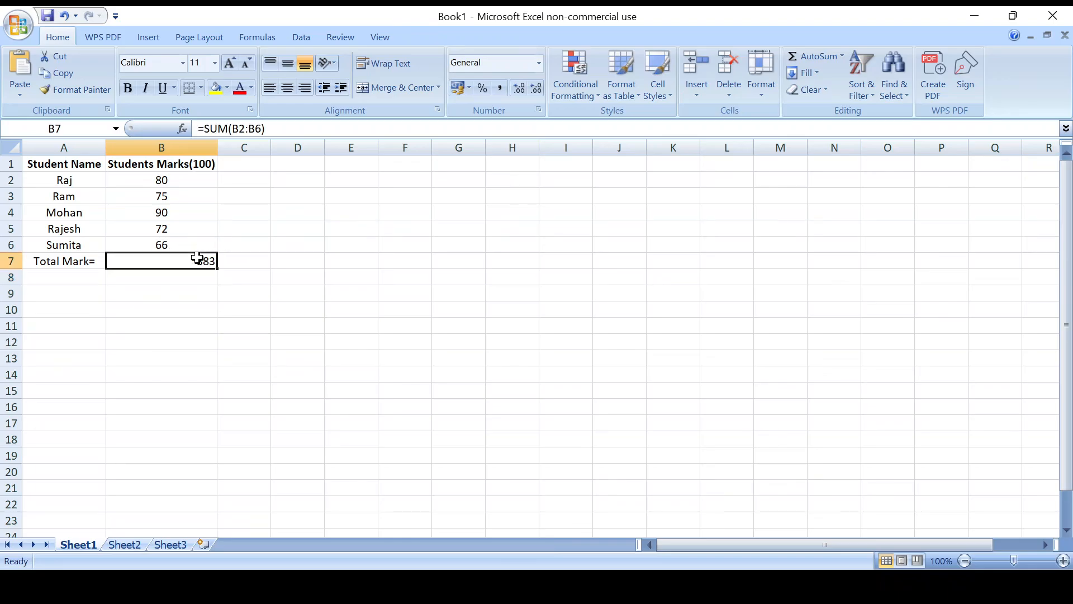
Enter the same total formula, =SUM(B2:B6), in cell B8 by extending the range selection from B2 to B6
left_click(166, 277)
type("=")
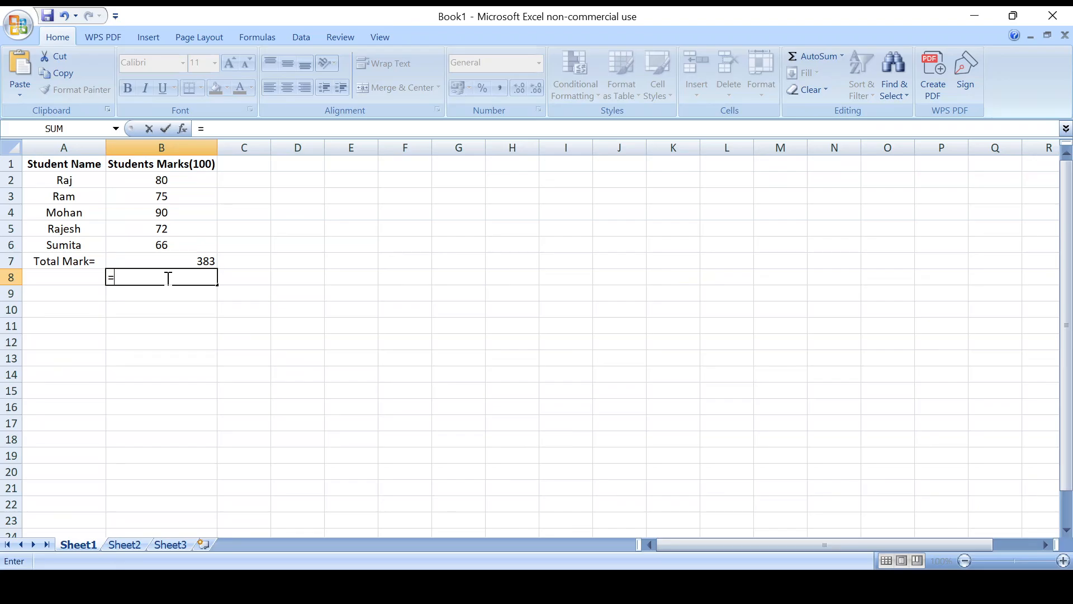
type("sum")
key("Tab")
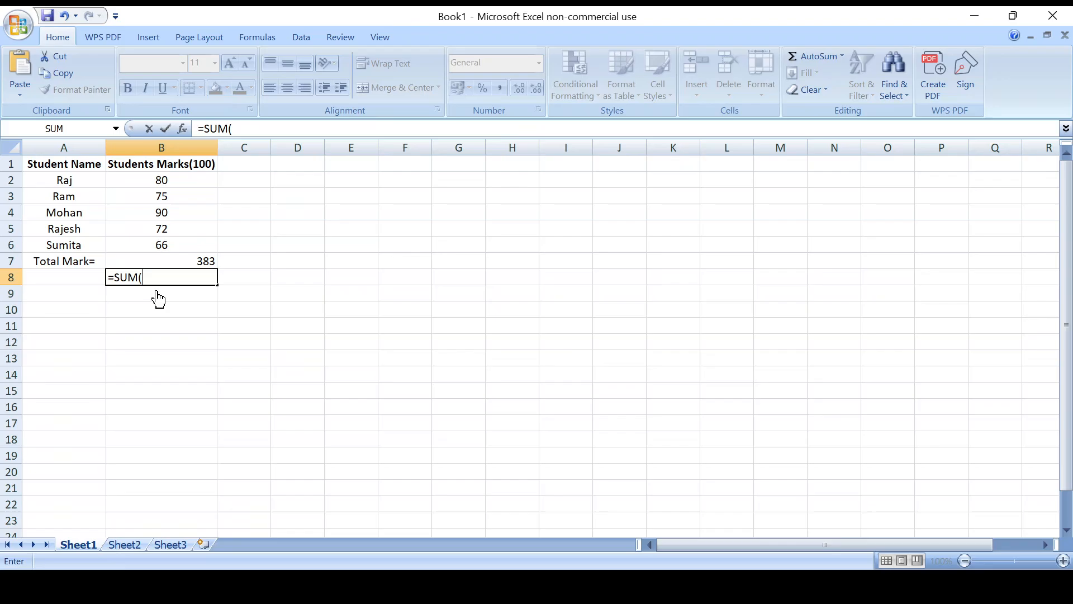
left_click(165, 181)
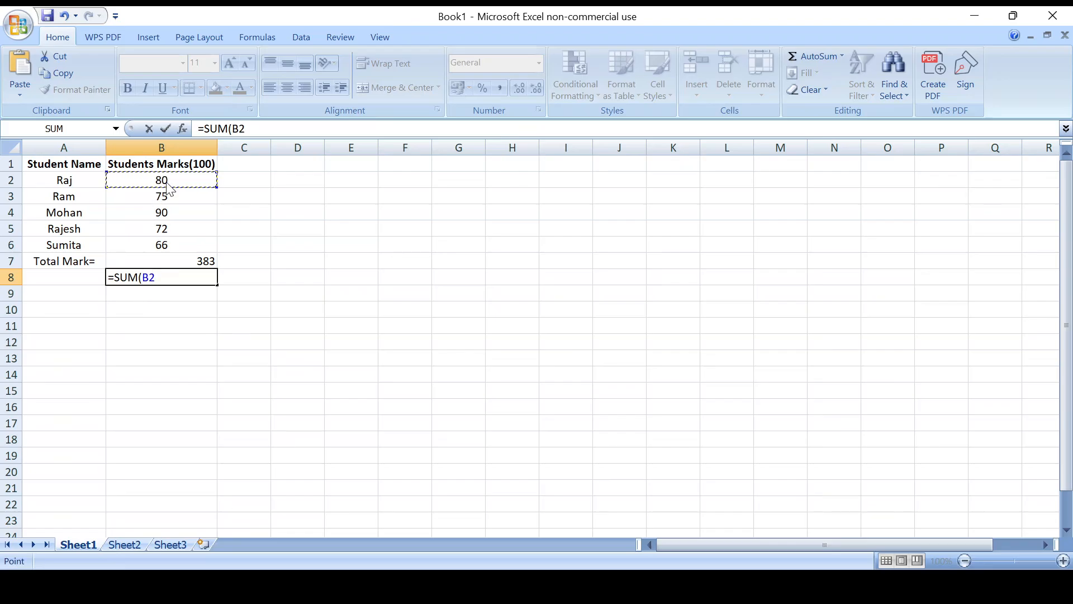
key("F8")
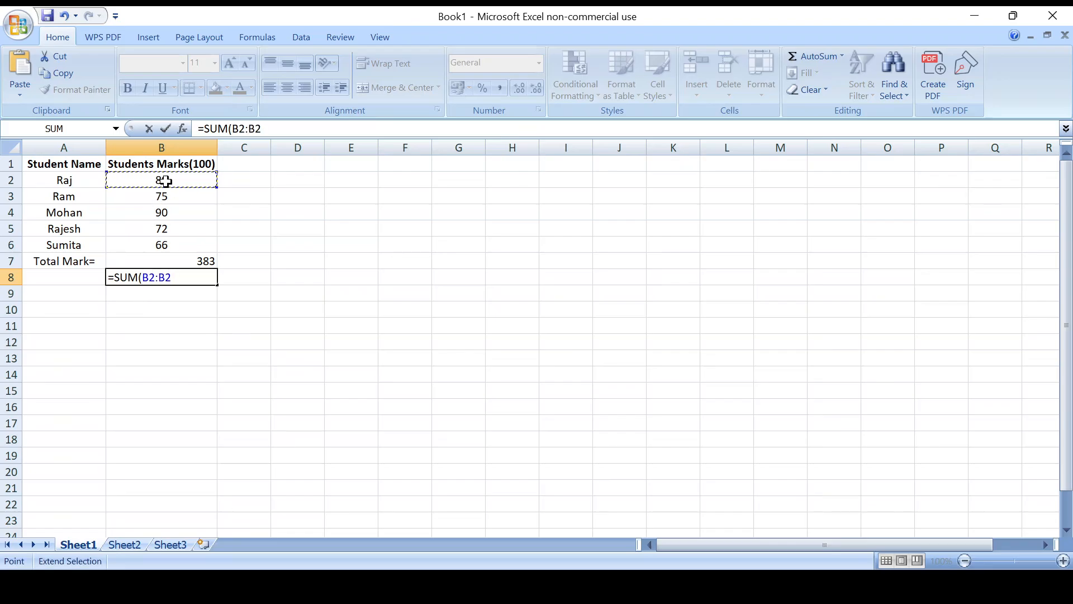
left_click(165, 246)
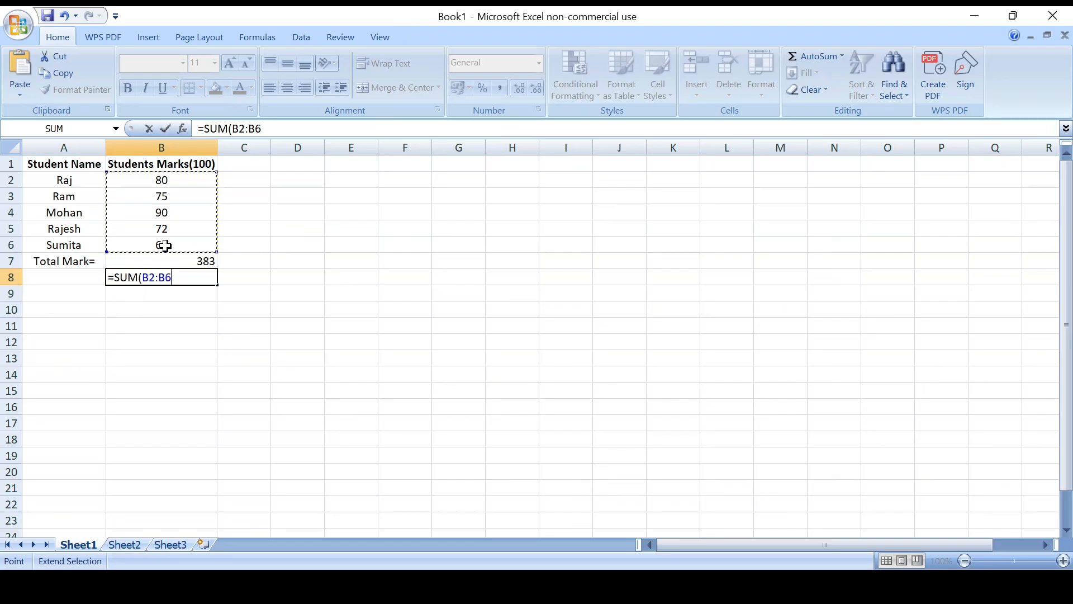
type(")")
key("Return")
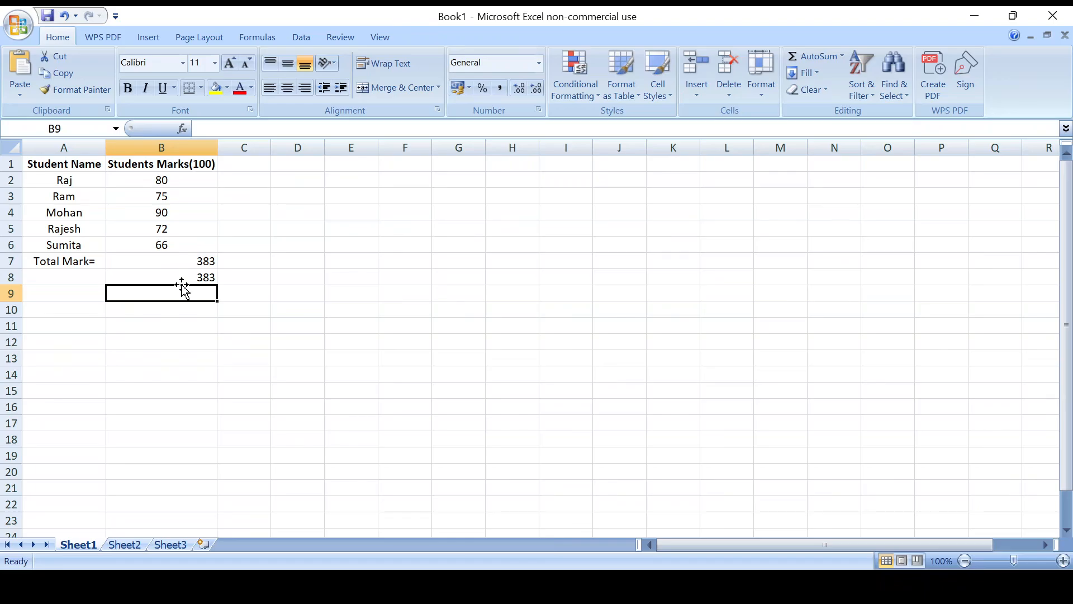
Enter the label "Average Marks=" in cell A9
left_click(52, 293)
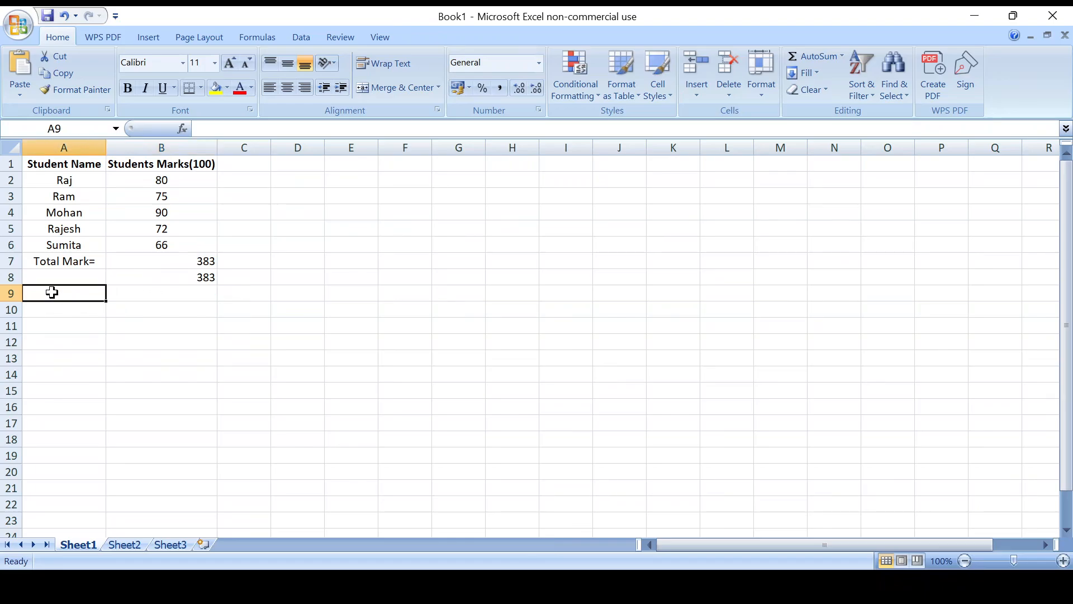
type("Aver")
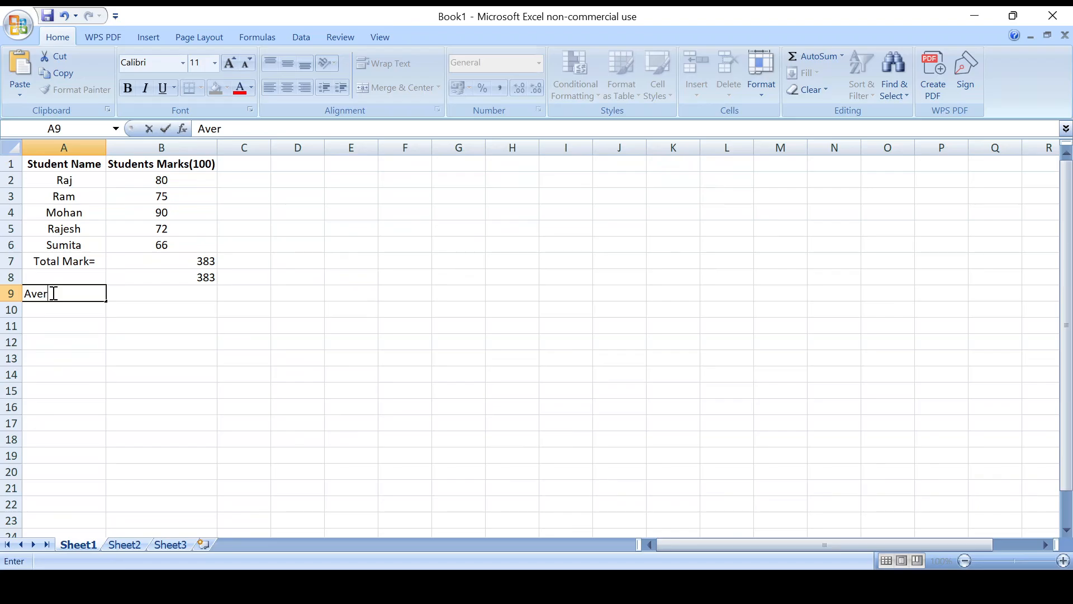
type("age Marks=")
key("F2")
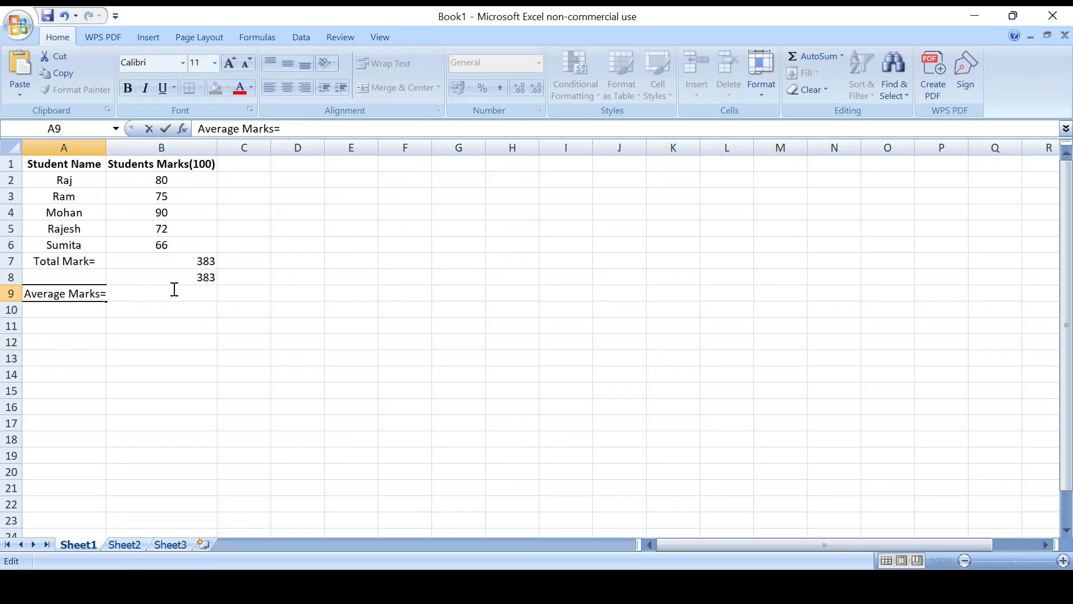
Calculate the students' average mark in cell B9 with the formula =AVERAGE(B2:B6)
left_click(192, 290)
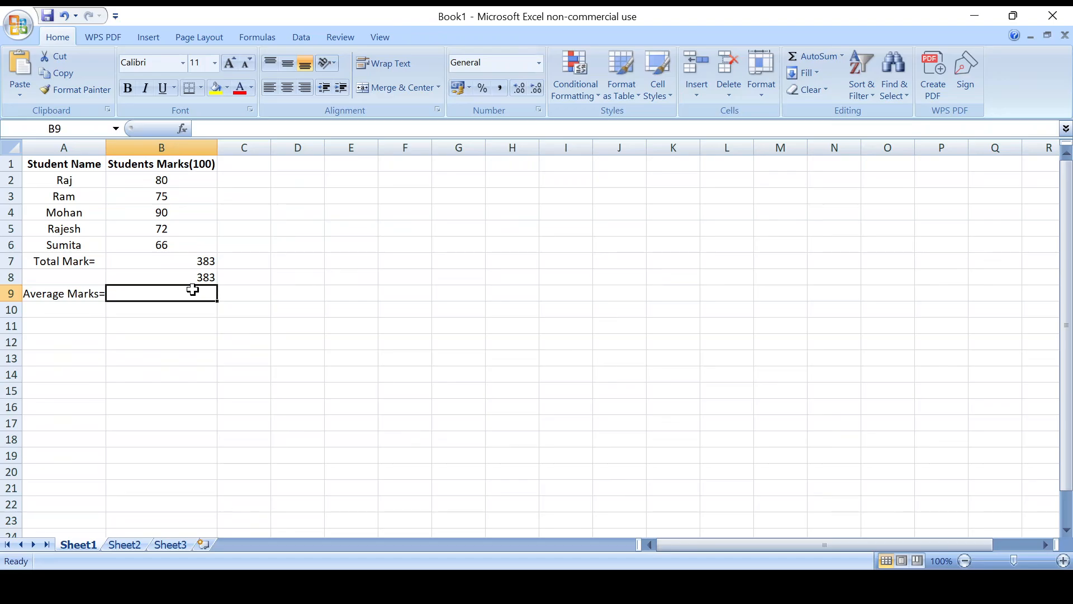
type("=")
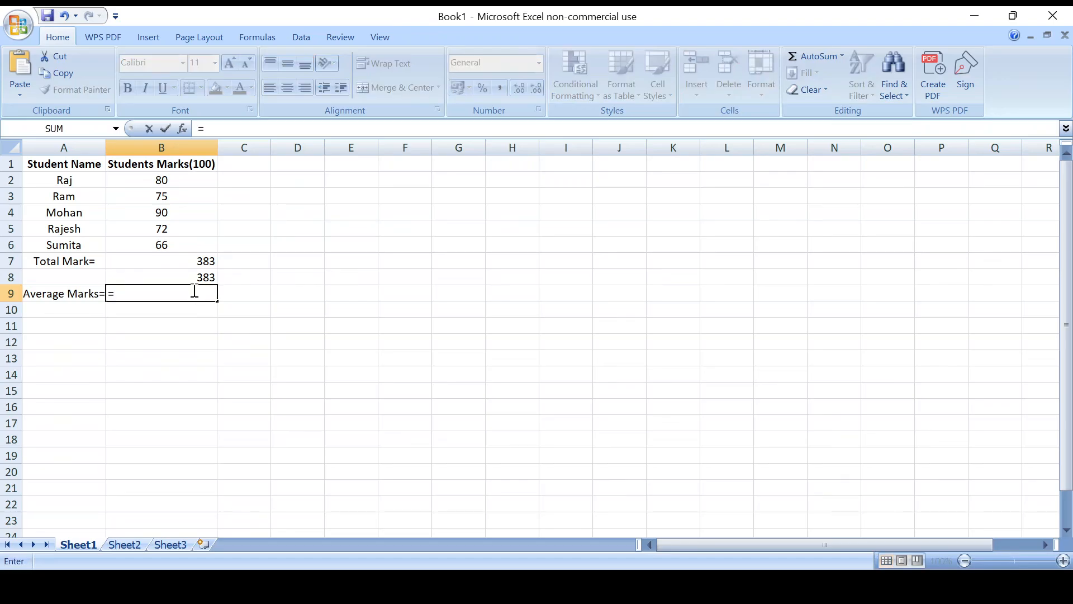
type("Av")
key("Tab")
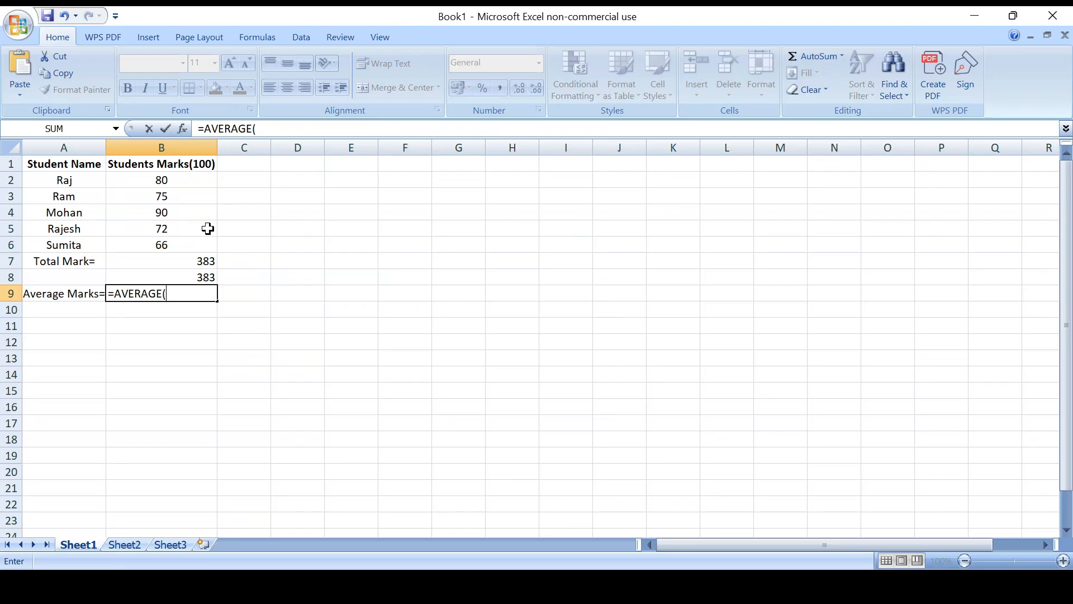
left_click(168, 177)
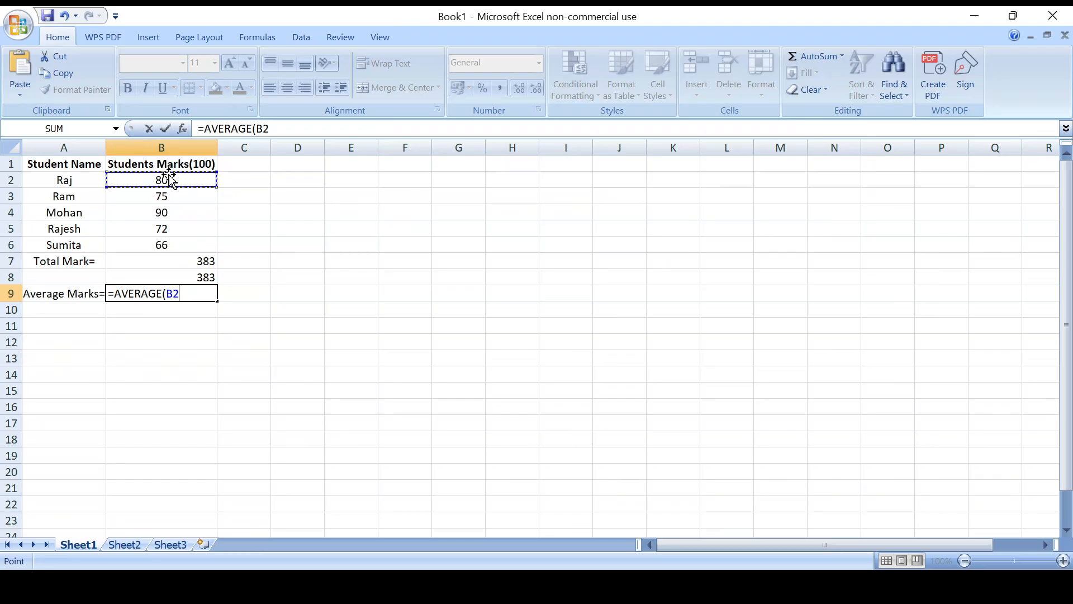
key("F8")
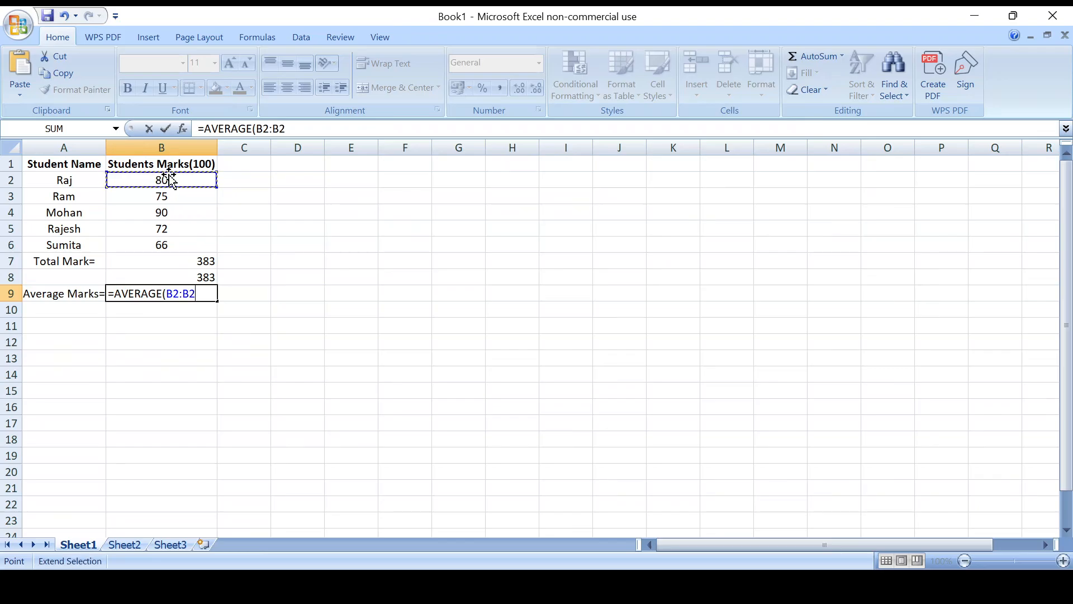
left_click(152, 249)
type(")")
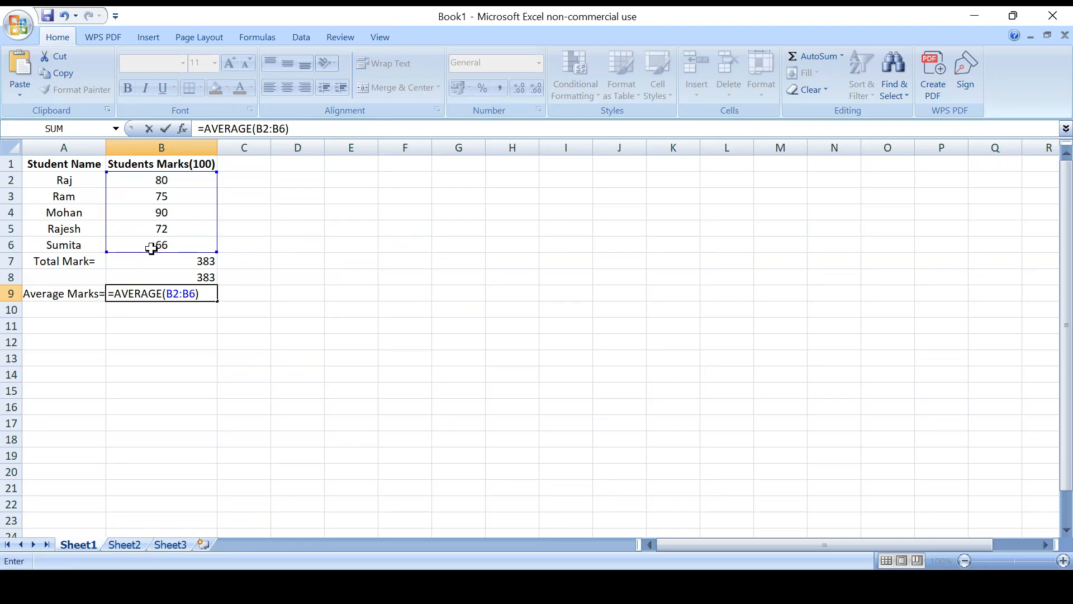
key("Return")
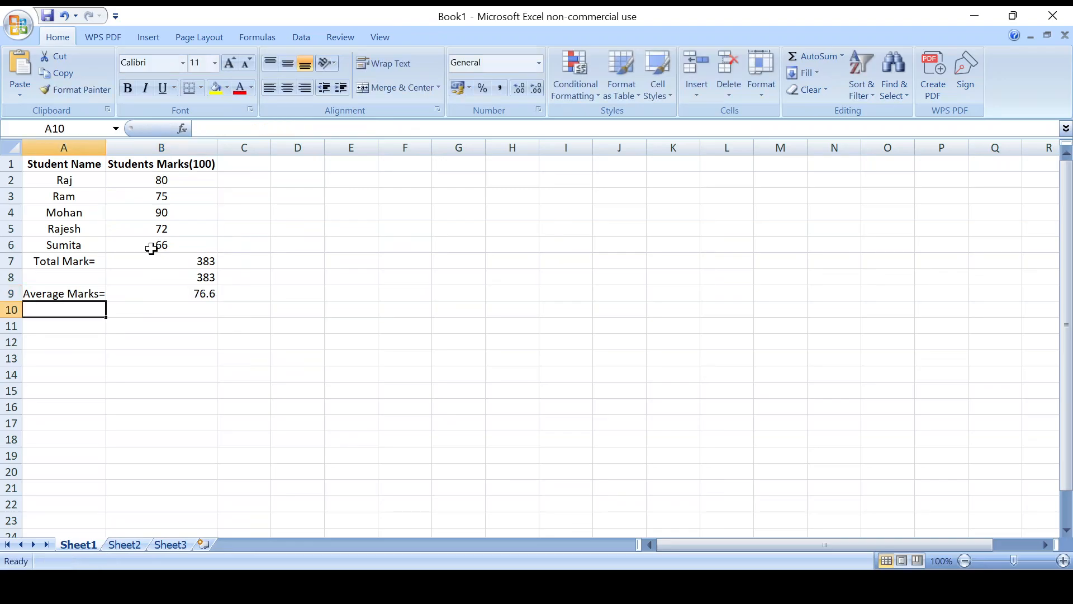
Delete the duplicate SUM formula from cell B8, leaving the cell empty
left_click(175, 276)
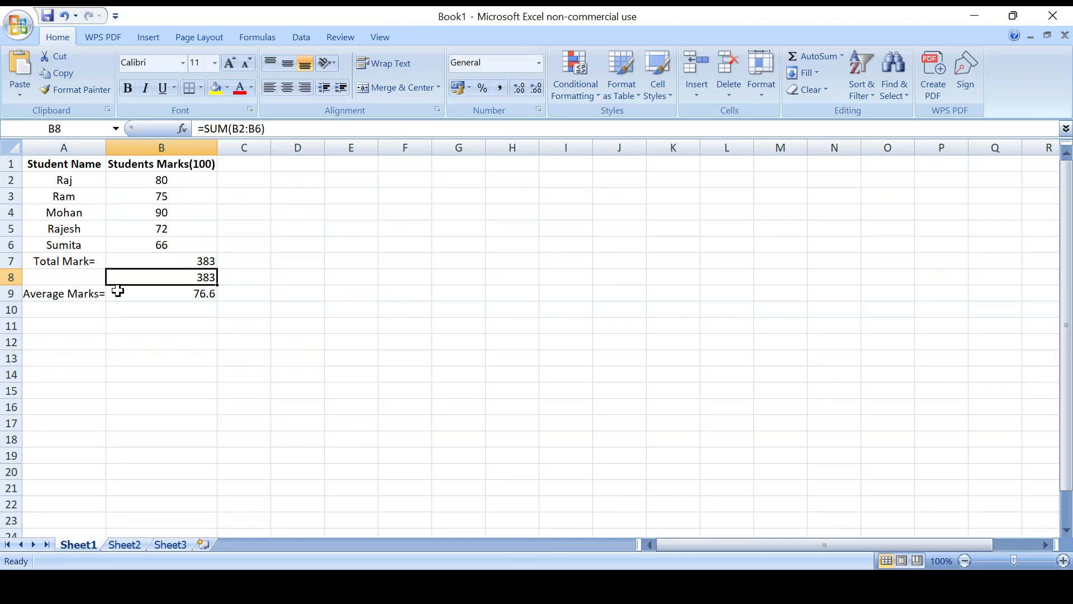
left_click(196, 301)
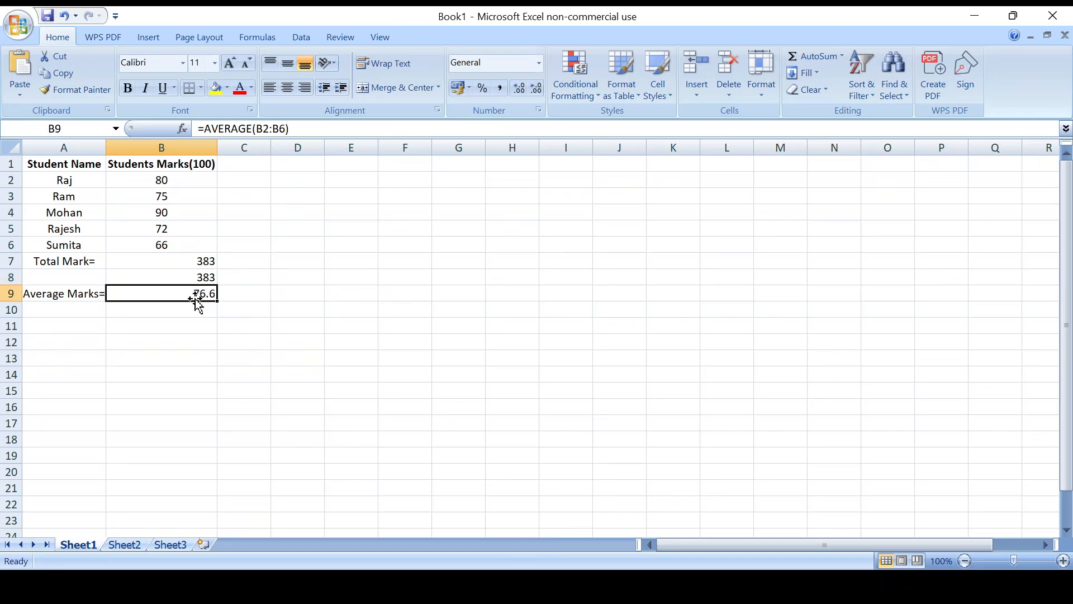
left_click(206, 274)
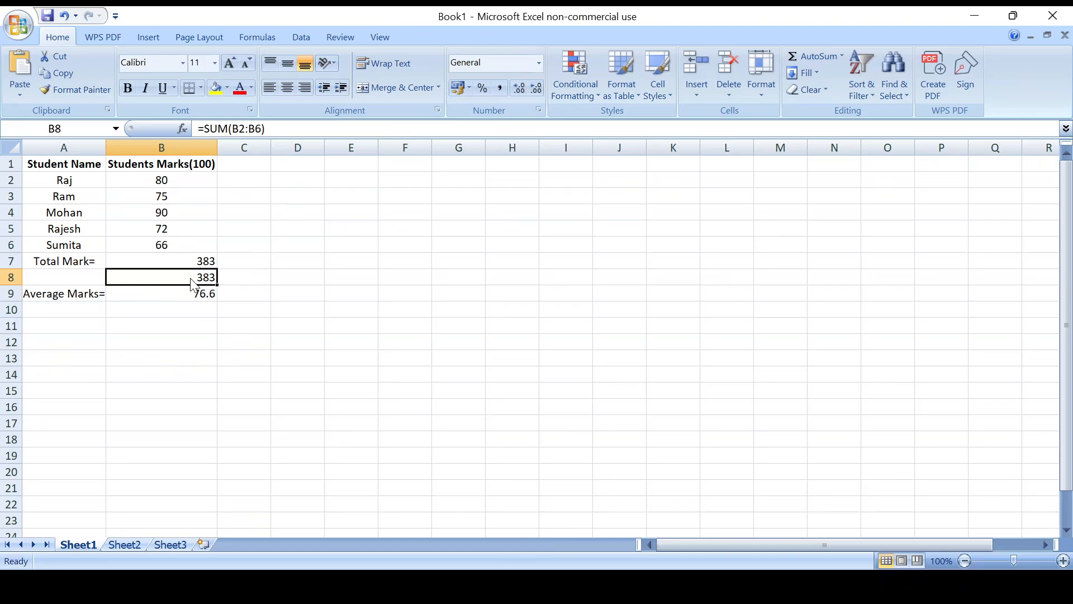
key("ctrl+c")
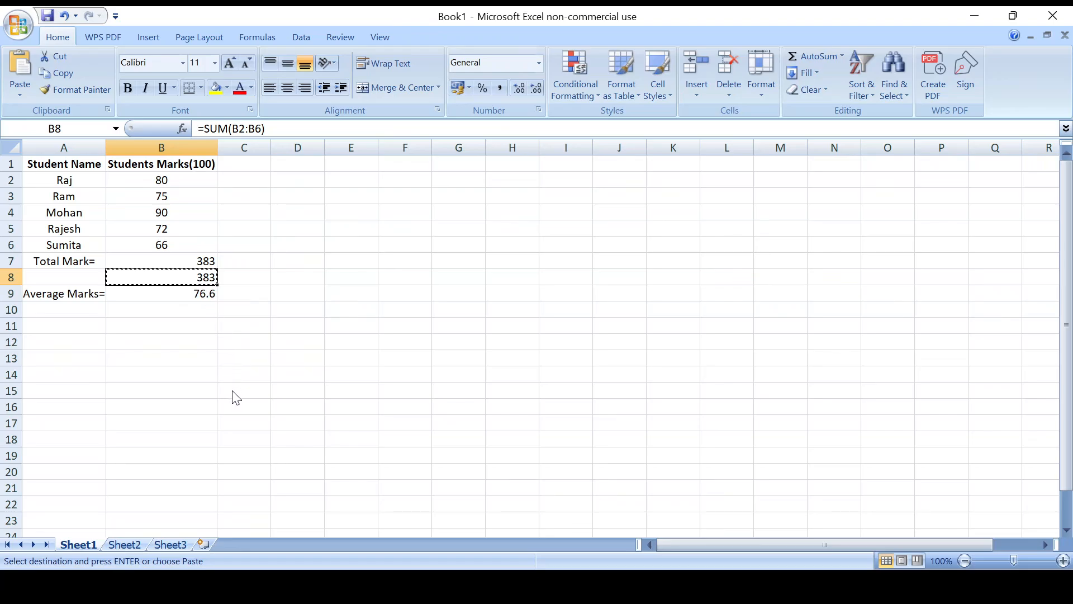
key("Escape")
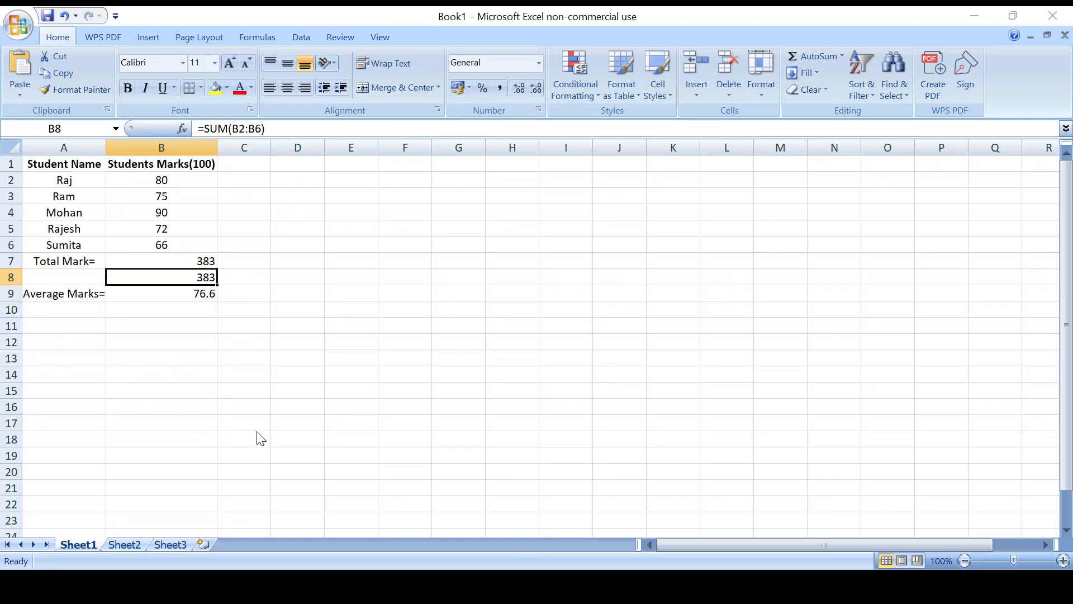
left_click(274, 128)
left_click_drag(273, 129, 198, 130)
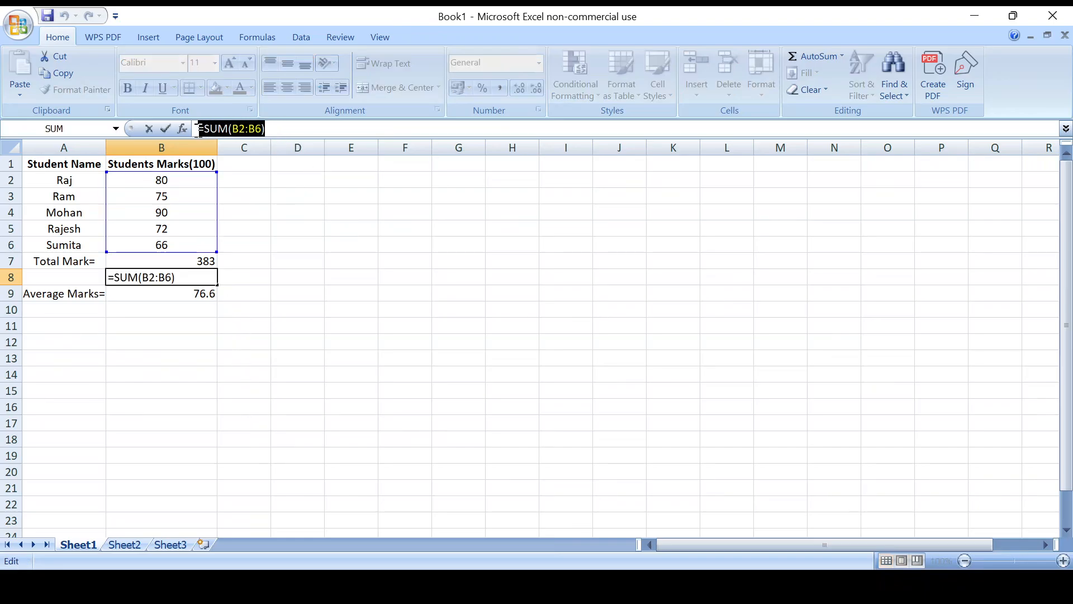
key("BackSpace")
left_click(167, 291)
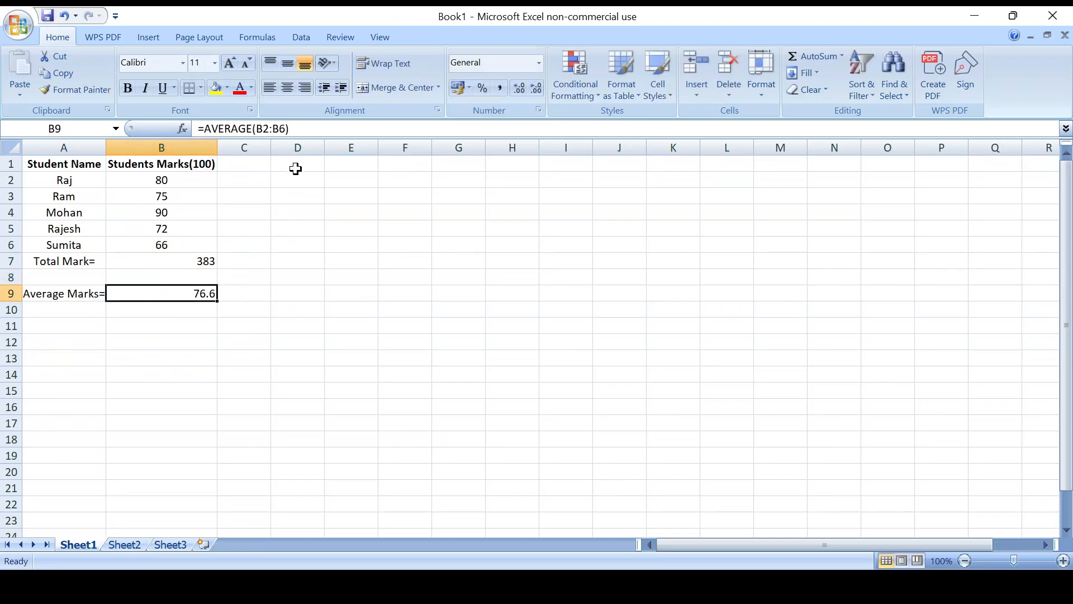
Enter the label "Count=" in cell A11
left_click(44, 325)
type("Count")
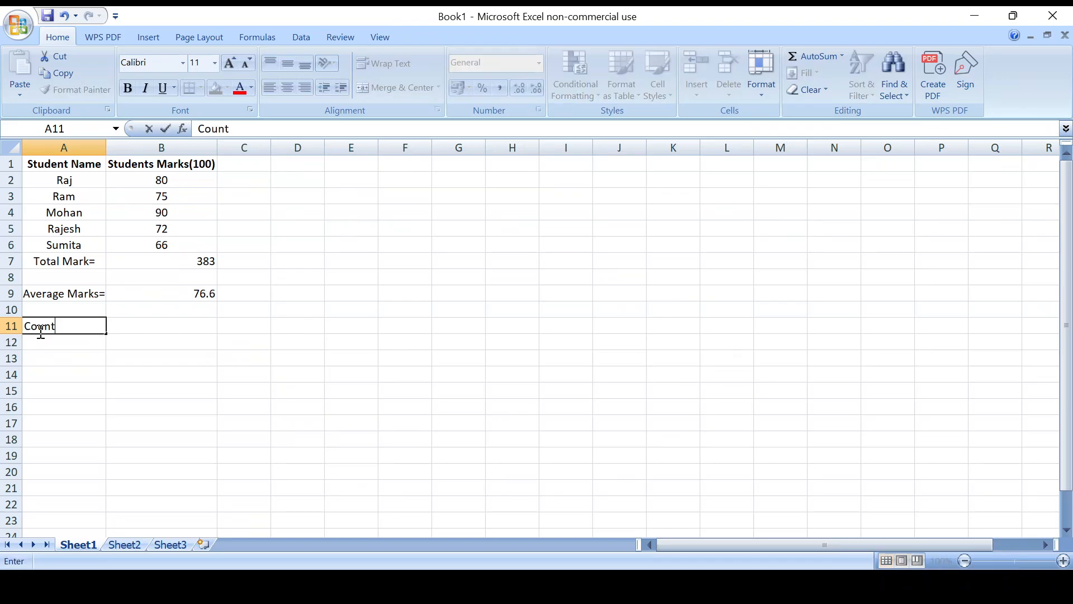
type("=")
Try to count the students in cell B11 with the formula =COUNT(A2:A6) over the name column
left_click(120, 324)
type("=")
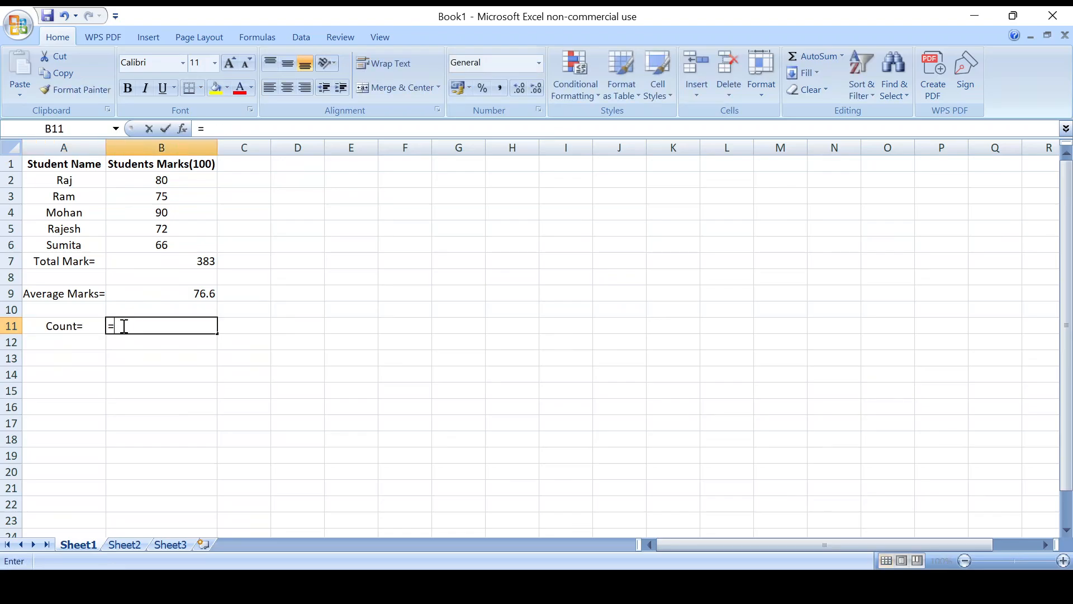
type("coun")
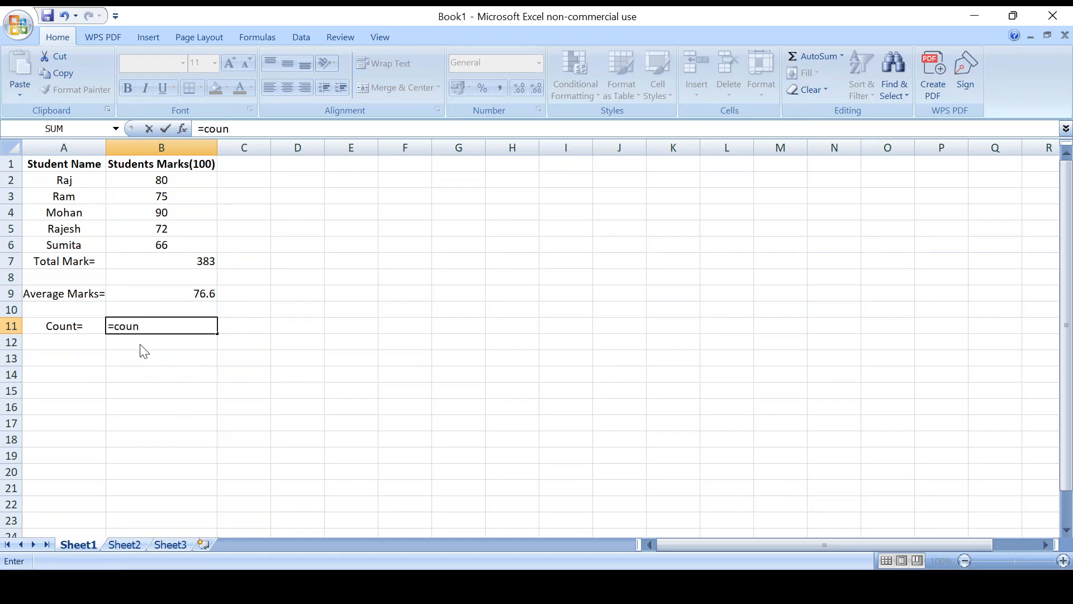
key("Tab")
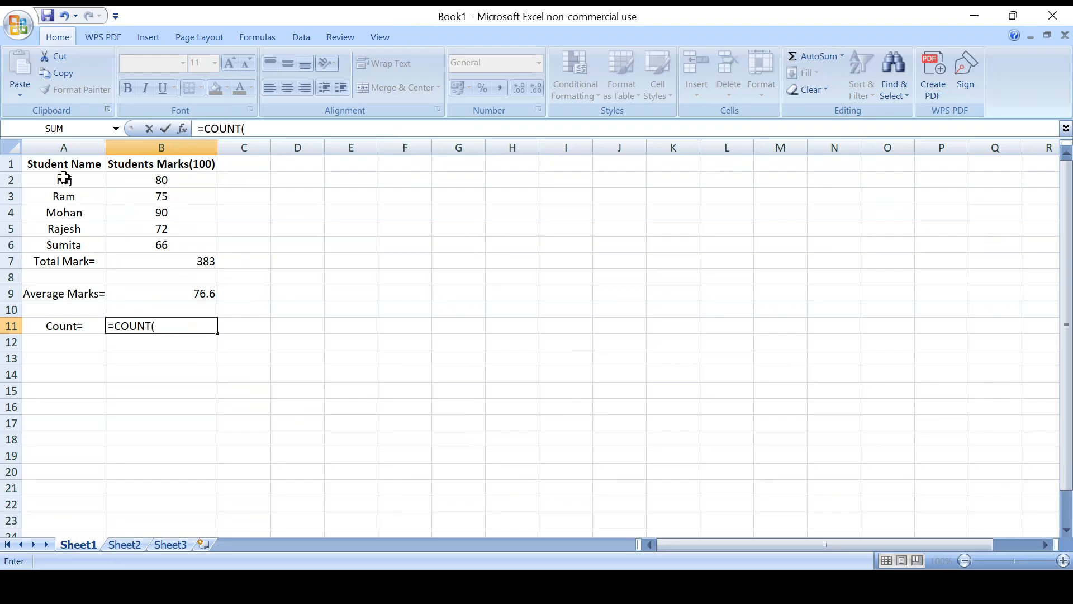
left_click_drag(66, 180, 72, 243)
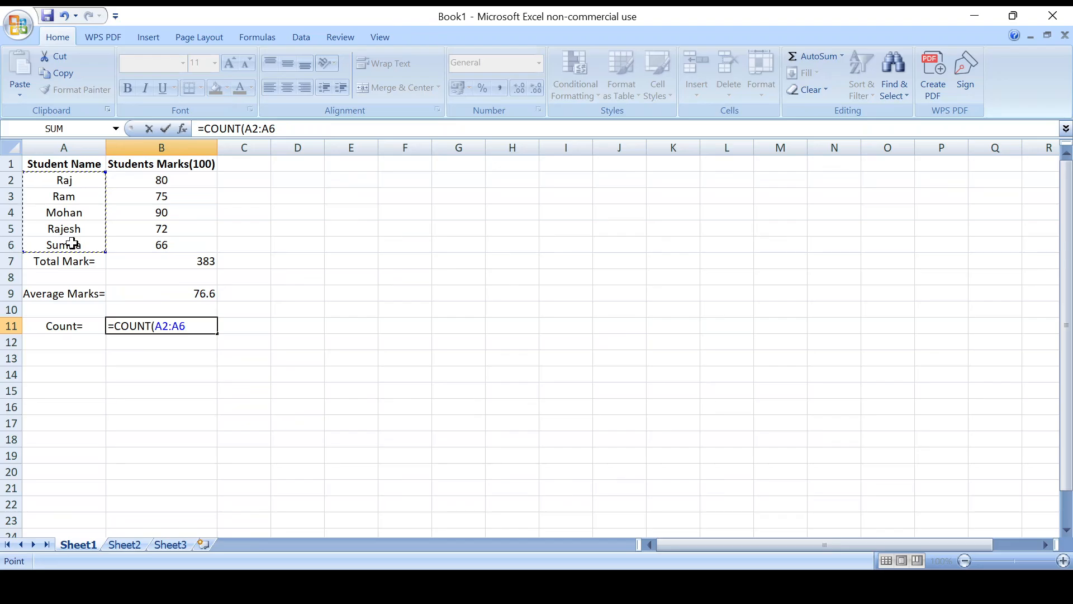
type(")")
key("Return")
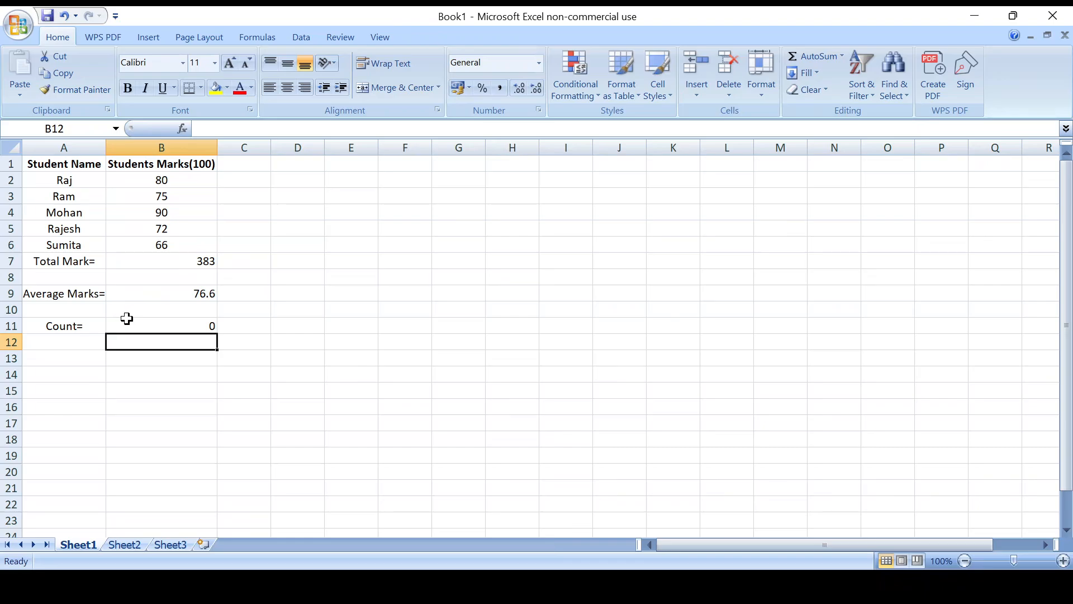
Re-enter the formula =COUNT(A2:A6) in cell B11 by extending the range selection from A2 to A6
left_click(128, 322)
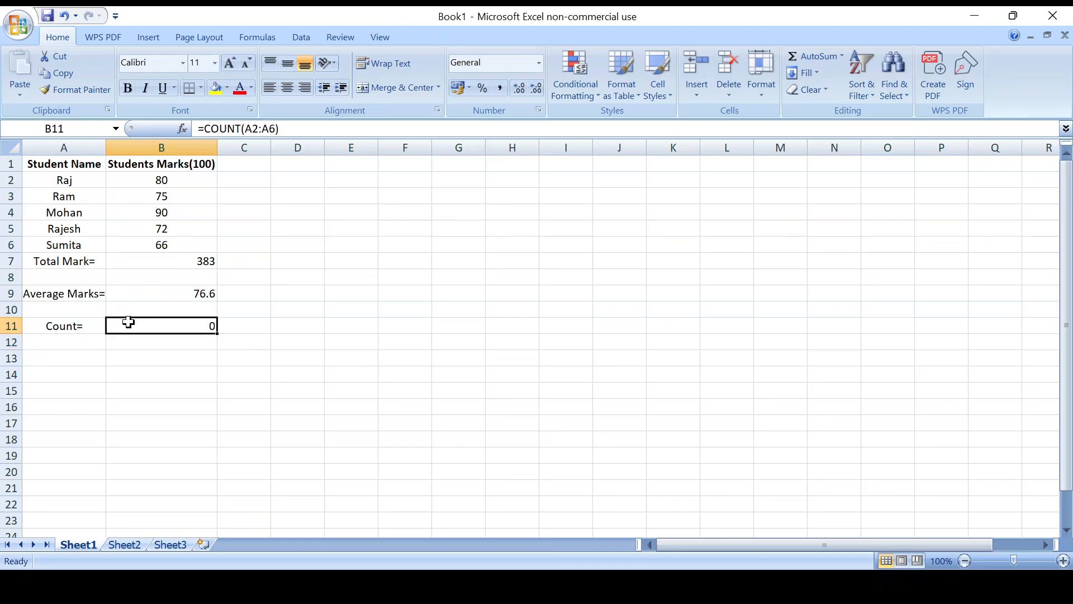
double_click(192, 329)
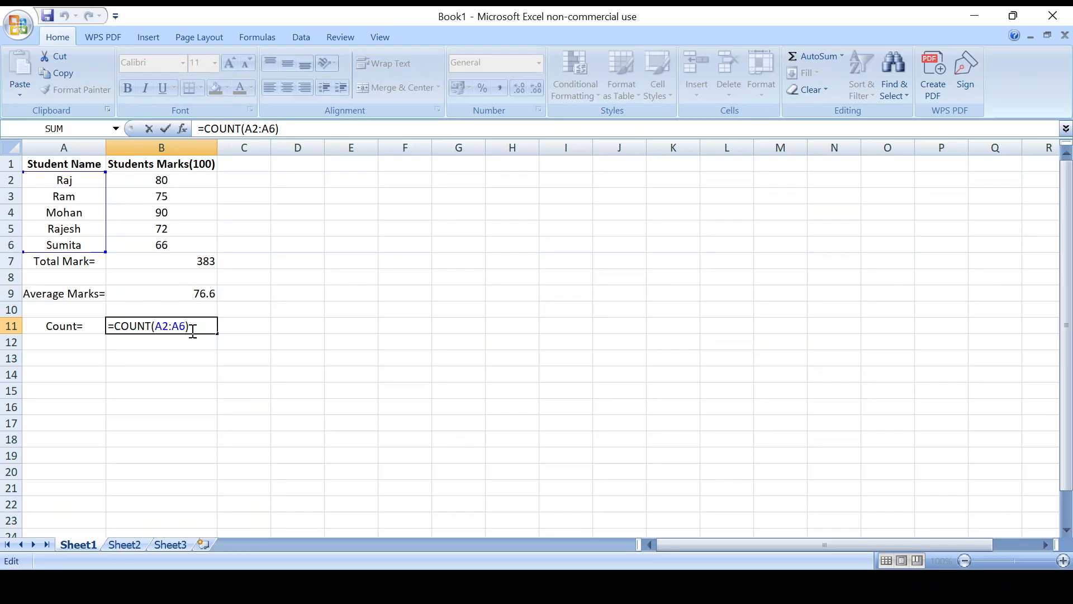
left_click_drag(193, 330, 100, 330)
key("BackSpace")
type("c")
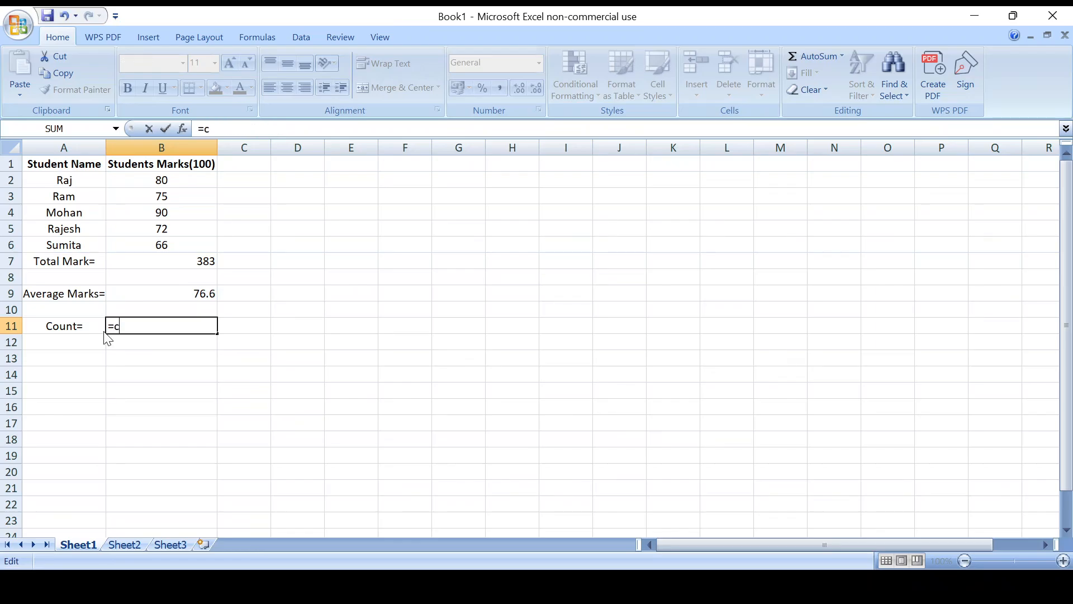
type("ount")
key("Tab")
left_click(69, 179)
key("F8")
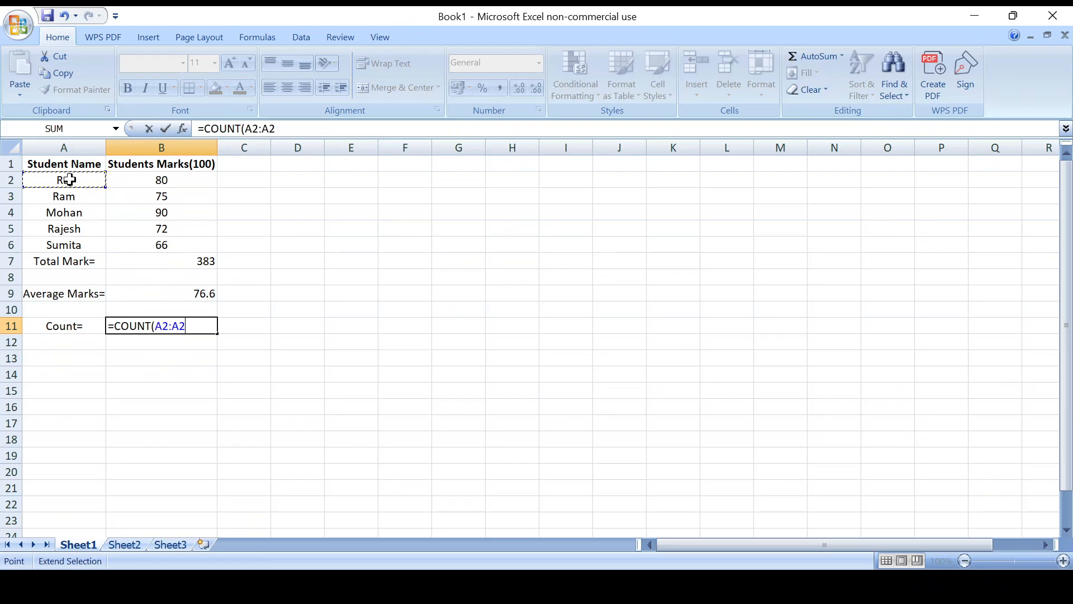
left_click(61, 245)
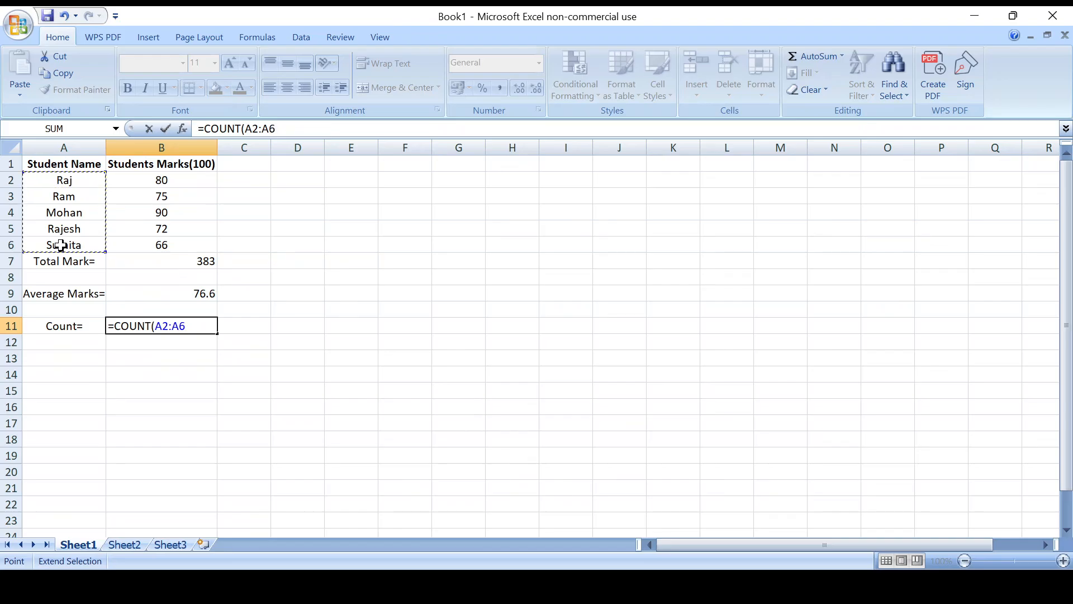
type(")")
key("Return")
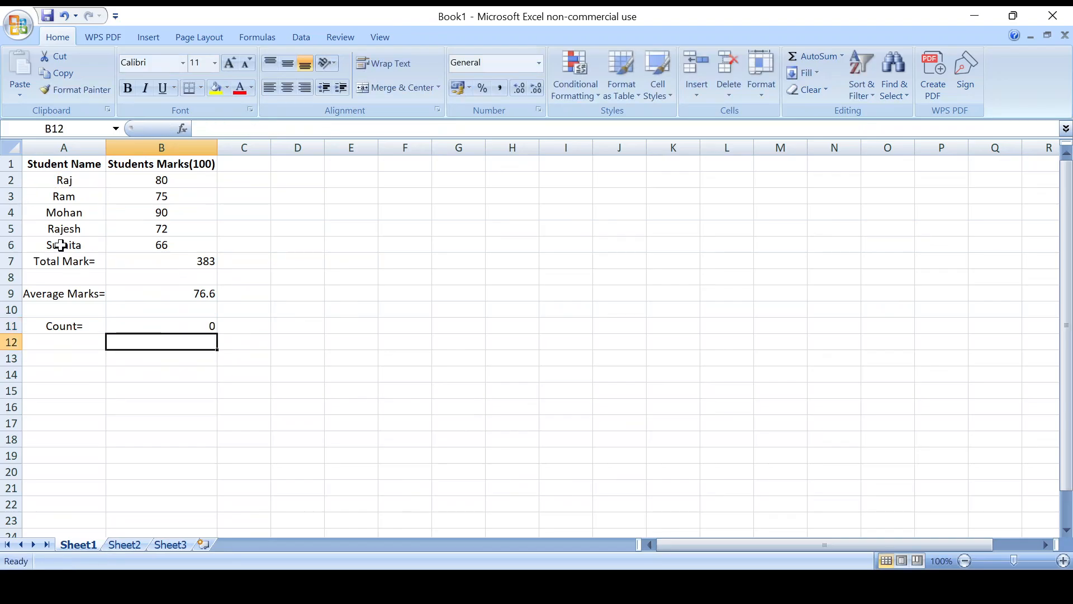
Replace the formula in cell B11 with =COUNT(B2:B6) to count the entries in the marks column
left_click(130, 327)
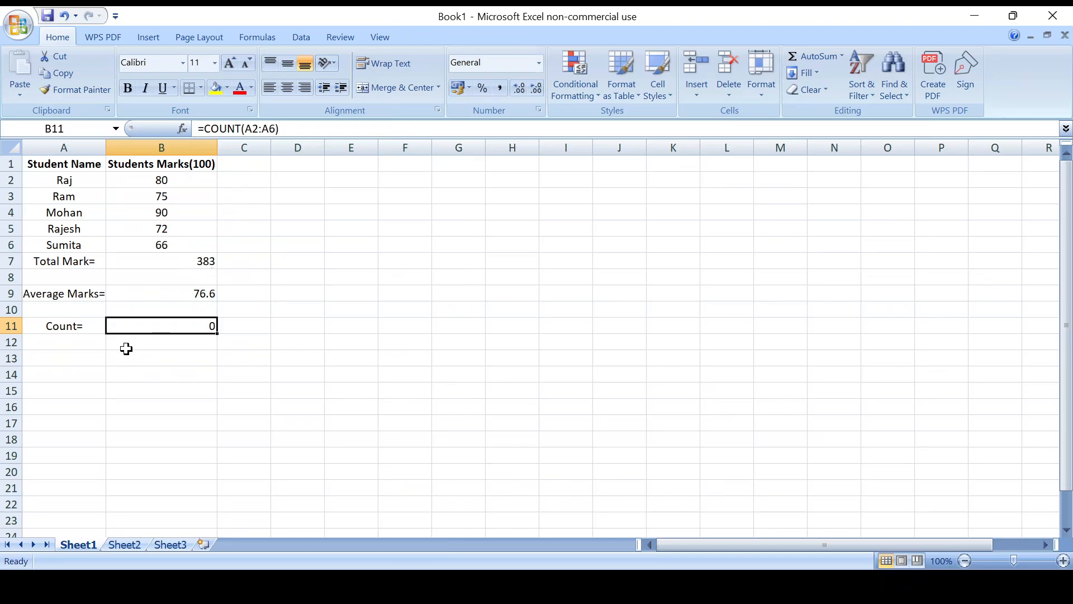
left_click(61, 356)
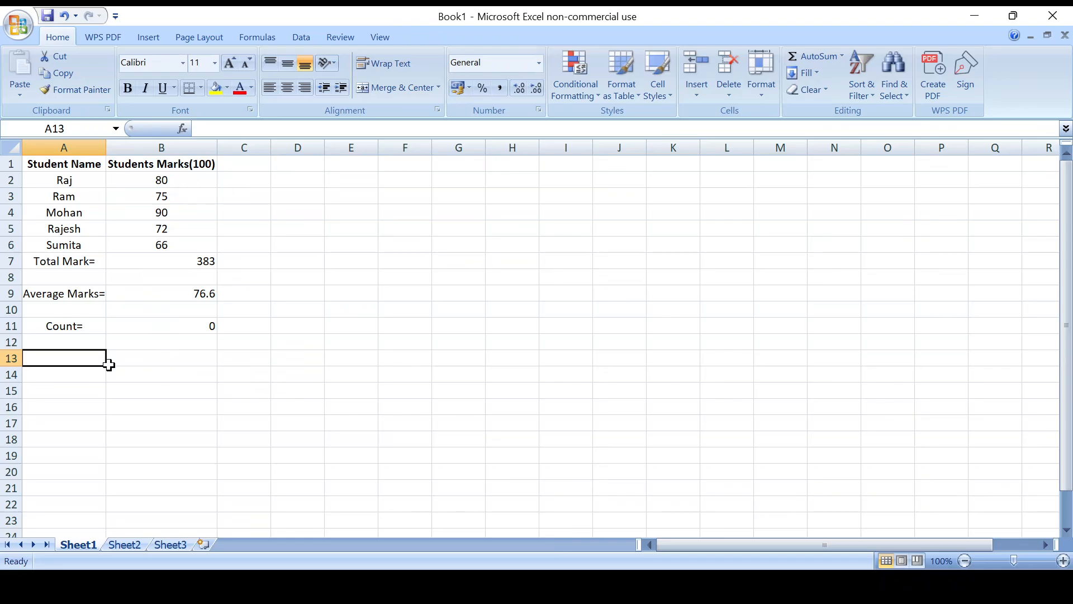
left_click(132, 326)
double_click(133, 326)
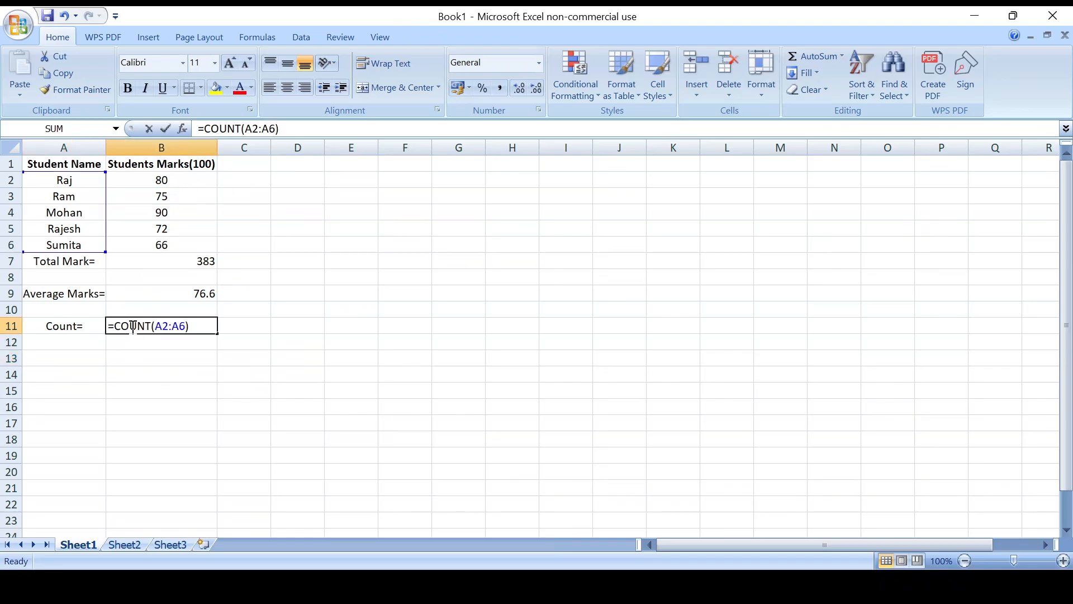
left_click_drag(196, 326, 108, 326)
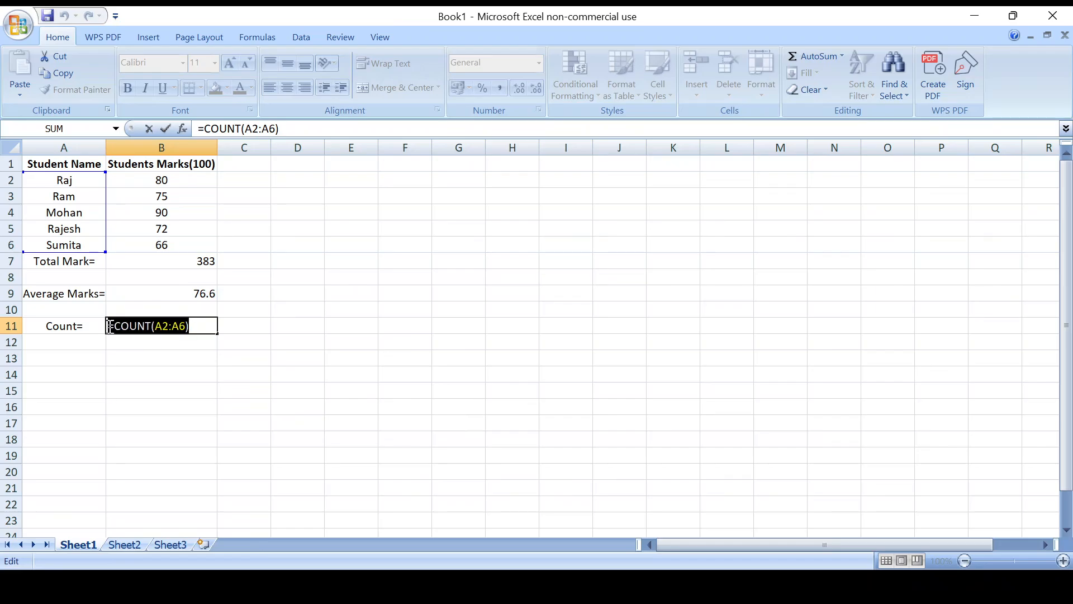
type("=")
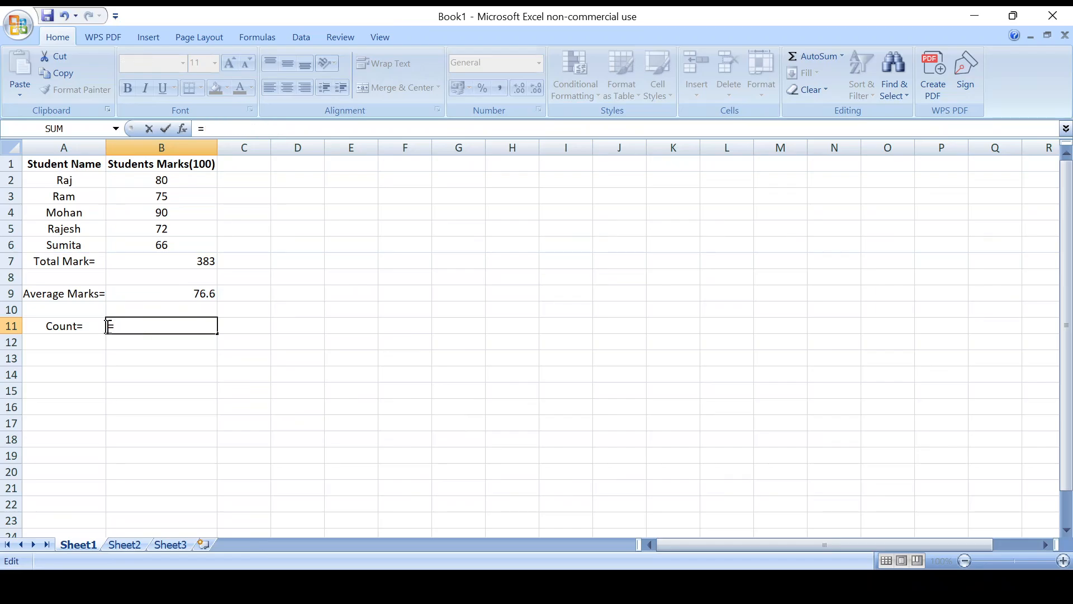
type("count")
type("(")
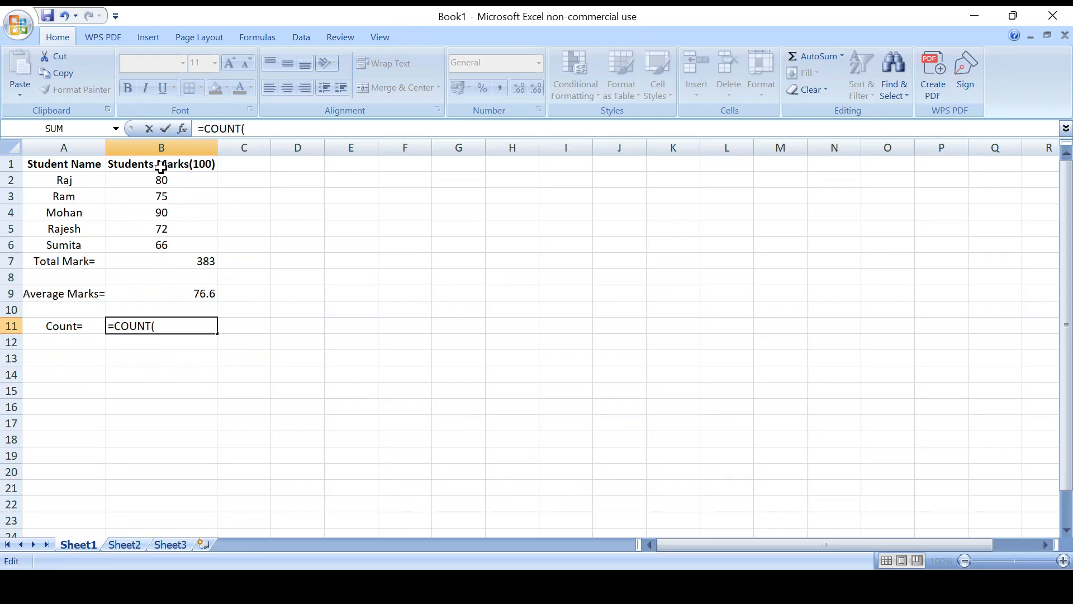
left_click_drag(151, 178, 159, 250)
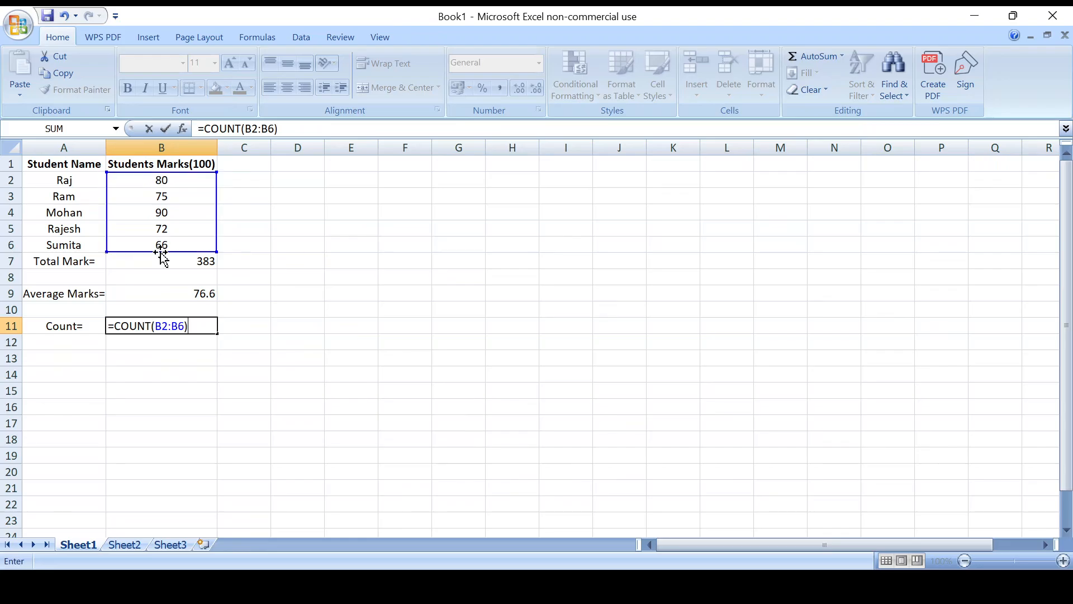
key("Return")
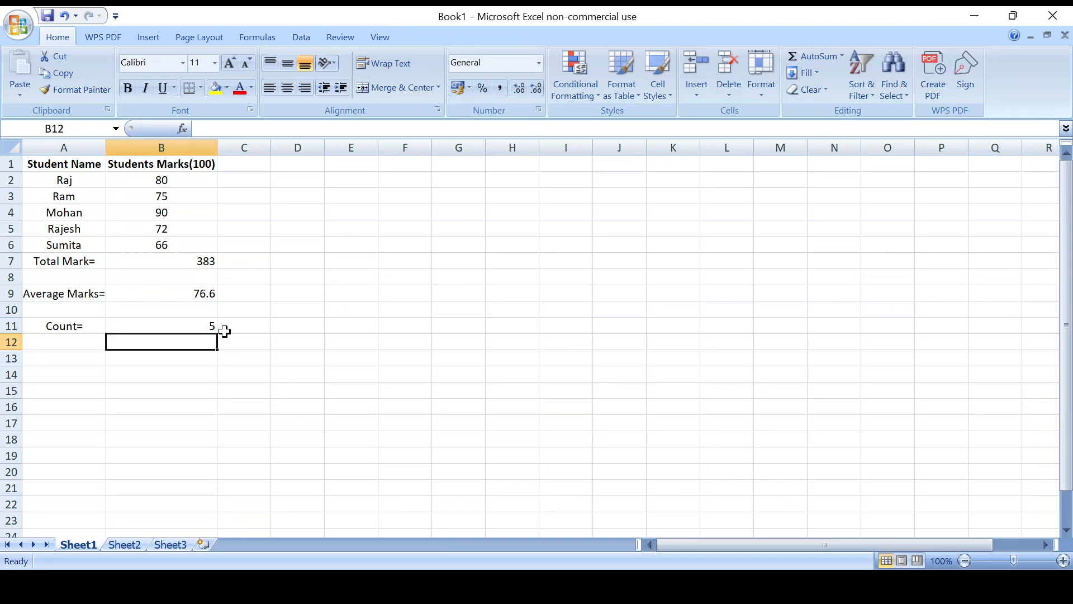
Enter the label "Median=" in cell A13
left_click(51, 363)
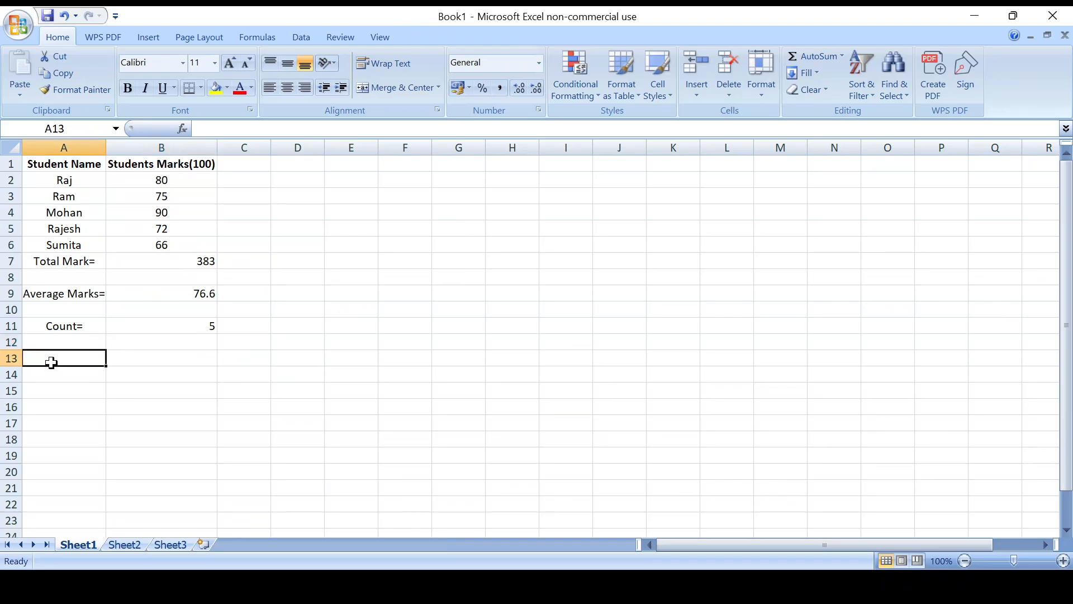
type("Median")
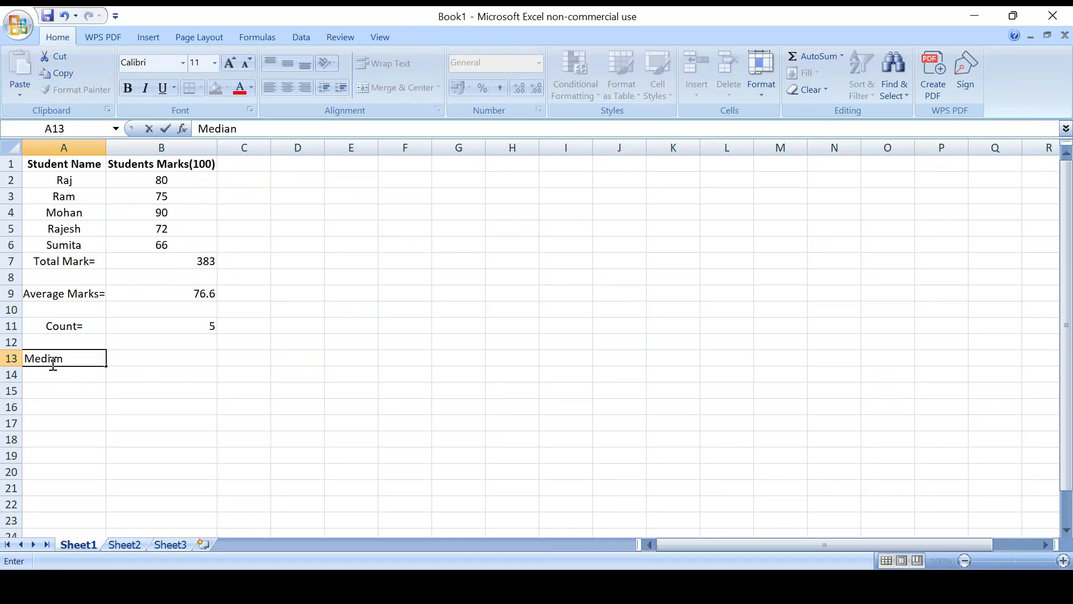
type("=")
Calculate the median of the students' marks in cell B13 with the formula =MEDIAN(B2:B6)
left_click(149, 357)
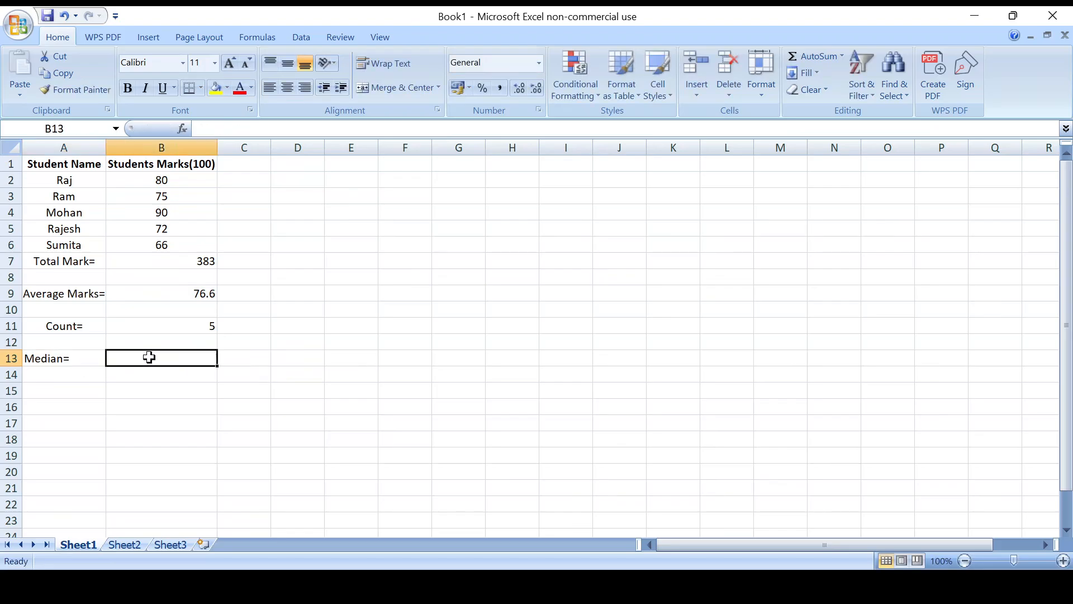
type("=")
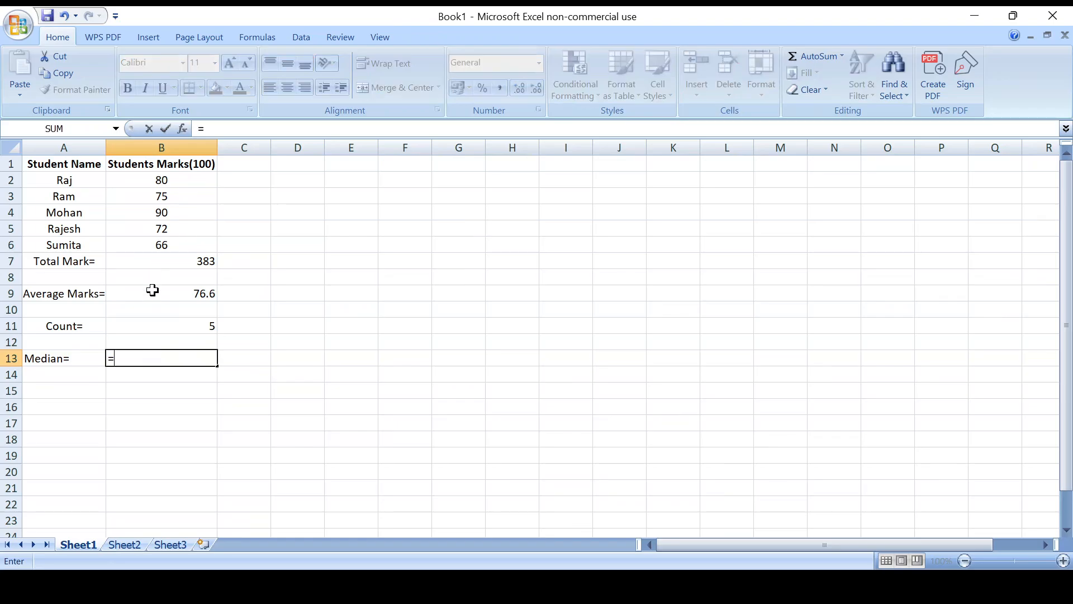
type("Median")
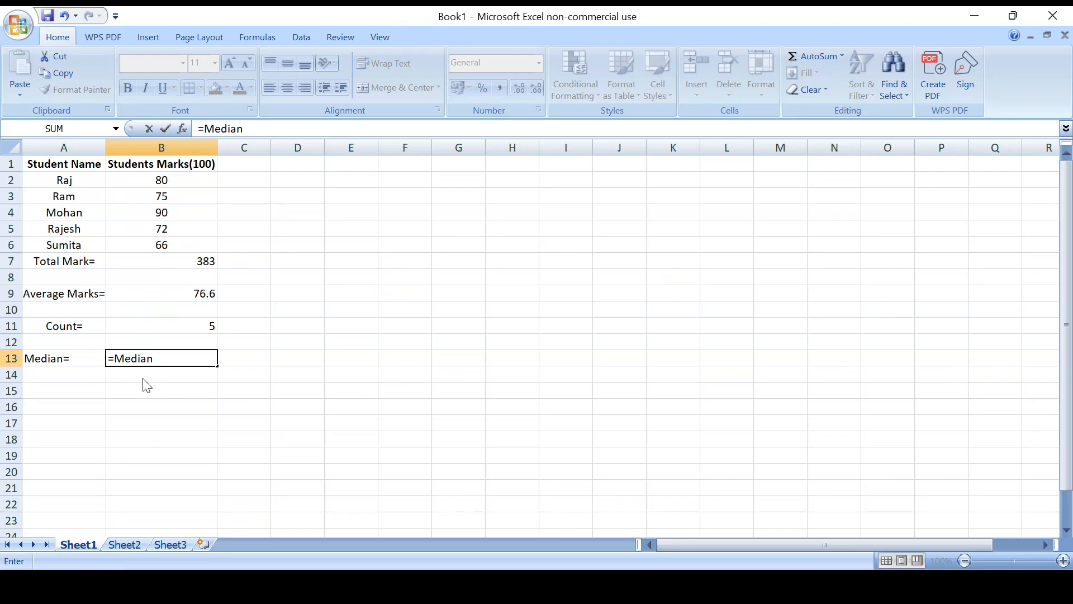
key("Tab")
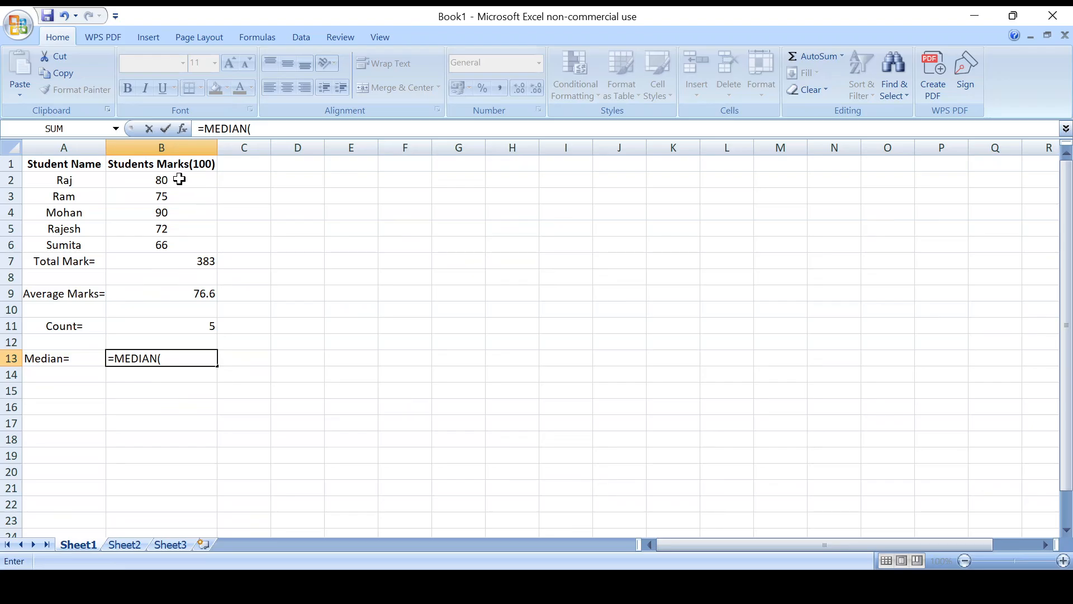
mouse_move(179, 179)
left_mouse_down()
mouse_move(179, 242)
mouse_move(172, 183)
left_mouse_up()
key("F8")
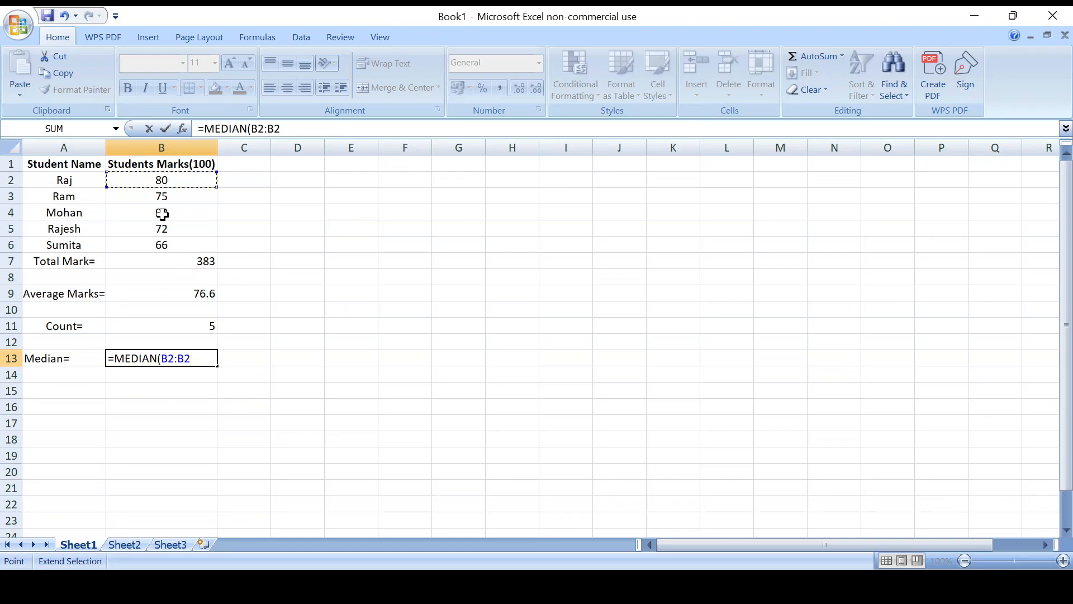
left_click(162, 244)
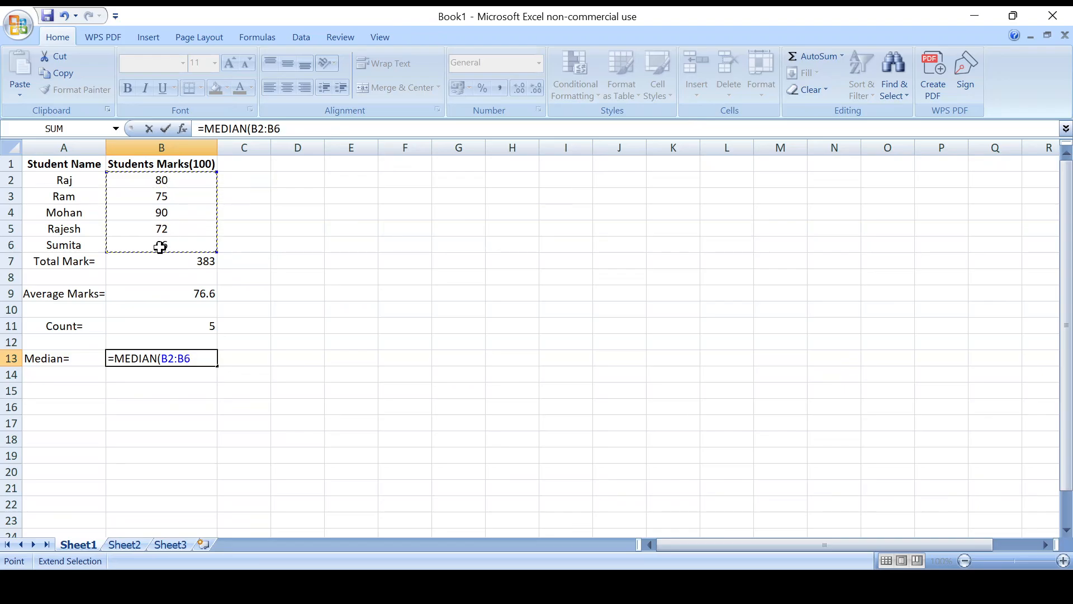
type(")")
key("Return")
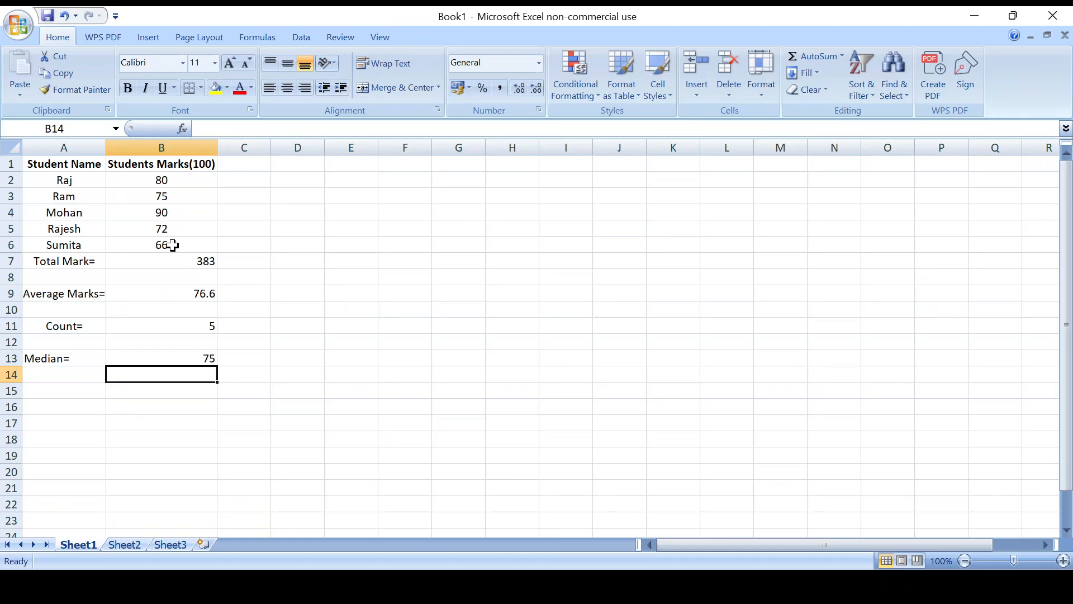
left_click(43, 390)
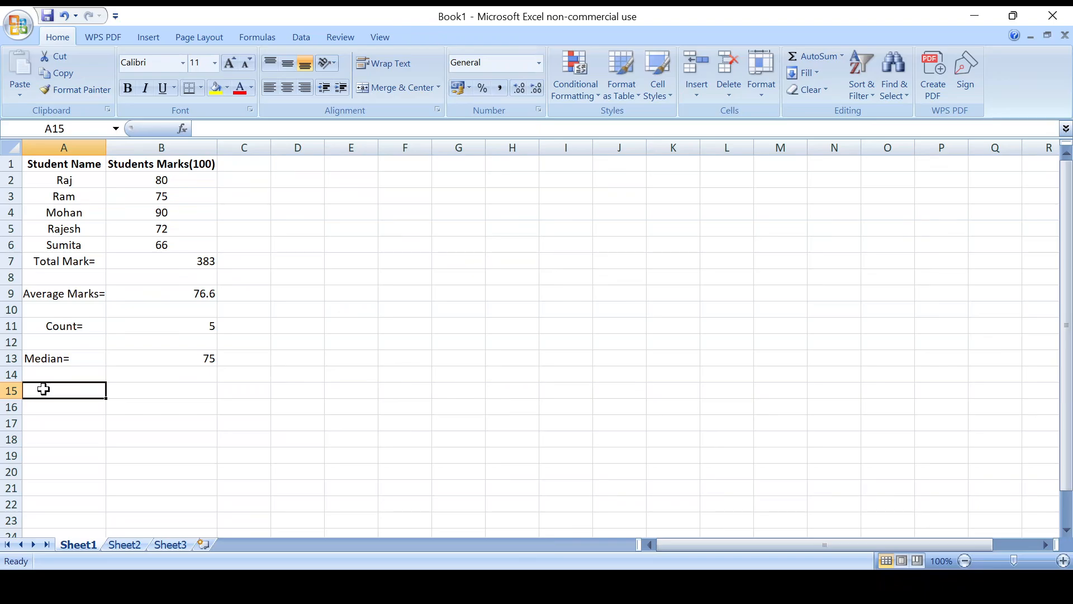
type("Ma")
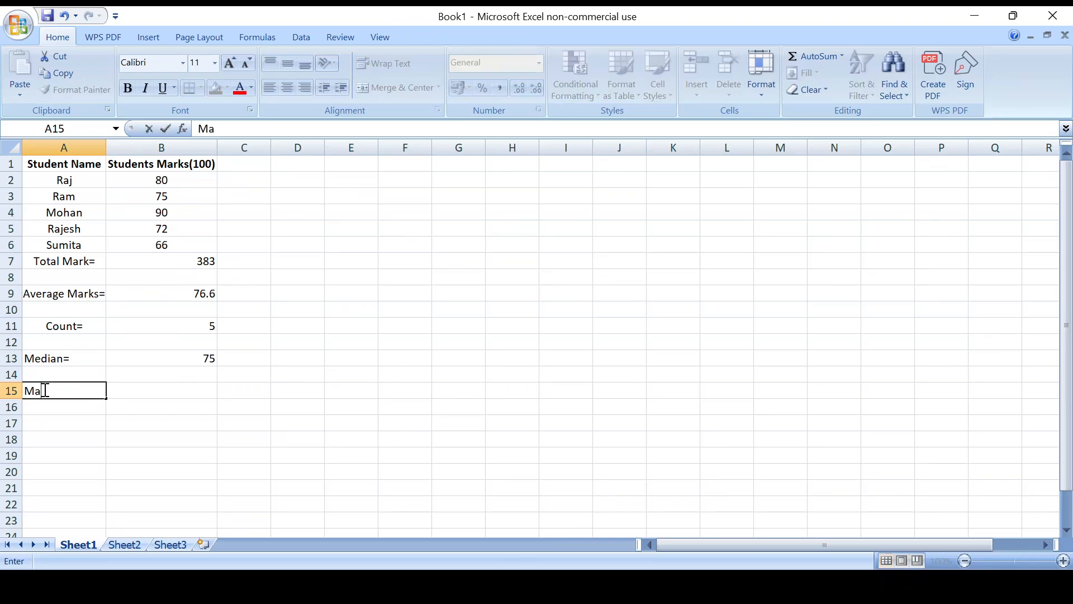
type("ximun m")
type("ar")
type("k")
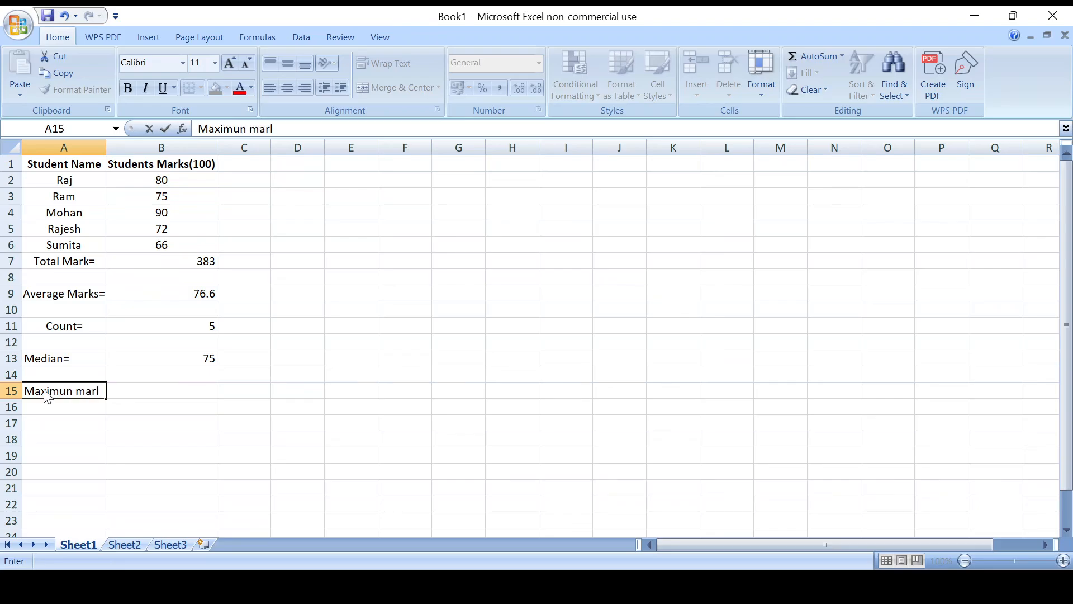
key("Return")
Replace the misspelled entry in cell A15 with the label "Maximum Marks"
left_click(42, 386)
type("ks")
key("shift+Home")
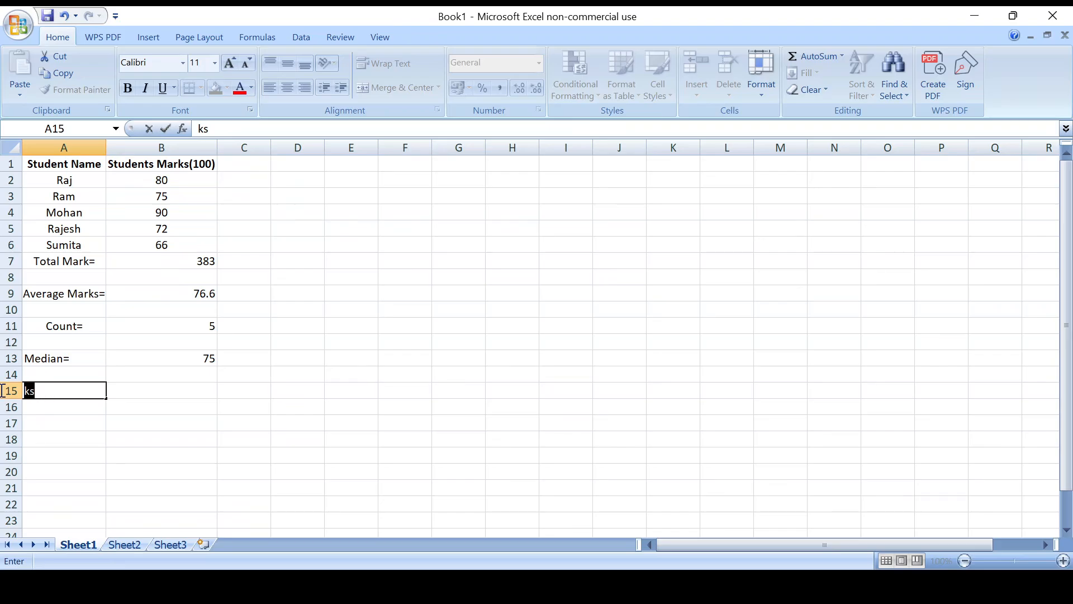
type("Maxu")
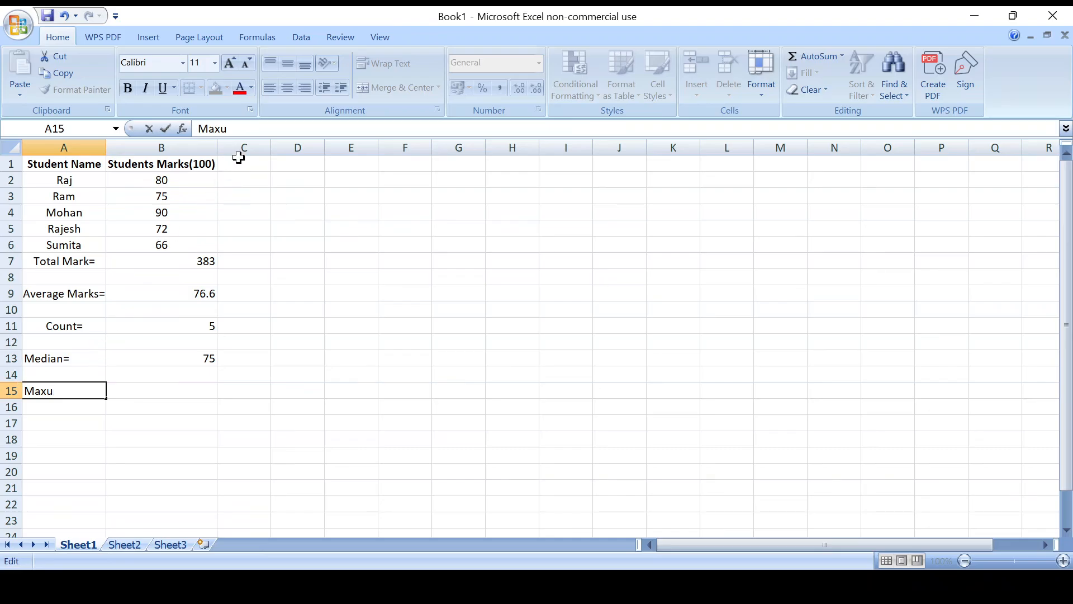
key("shift+Left")
type("imum Marks")
key("Tab")
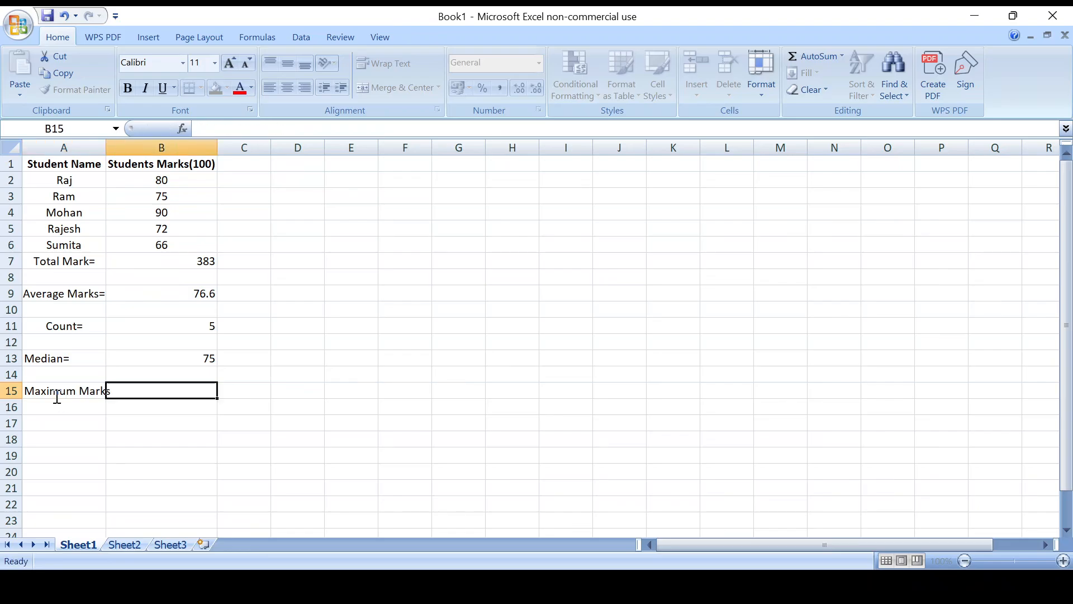
Calculate the highest student mark in cell B15 with the formula =MAX(B2:B6)
type("=")
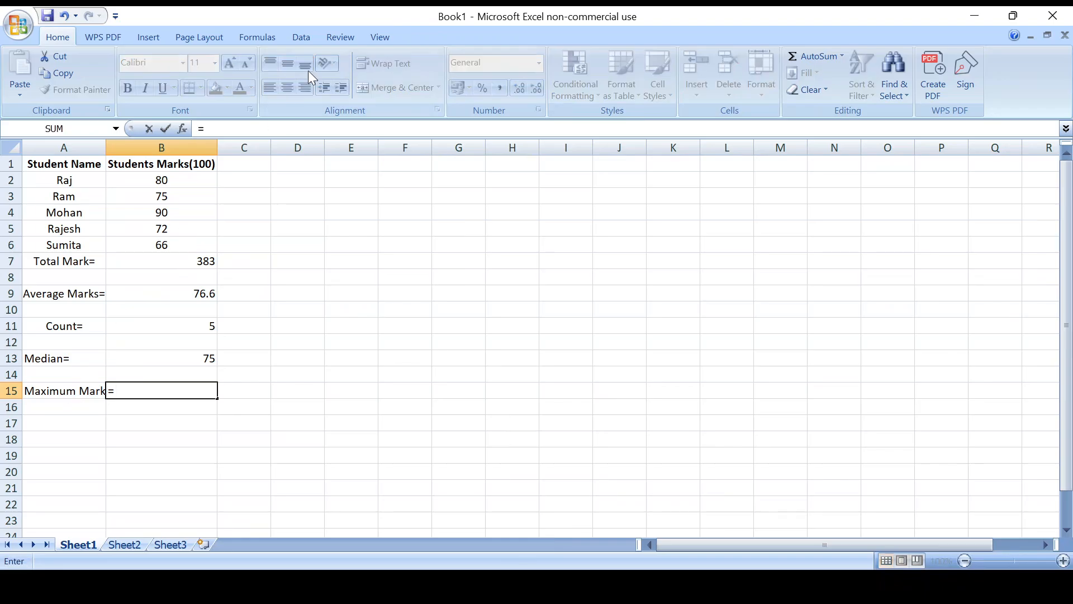
type("Max(")
left_click(145, 180)
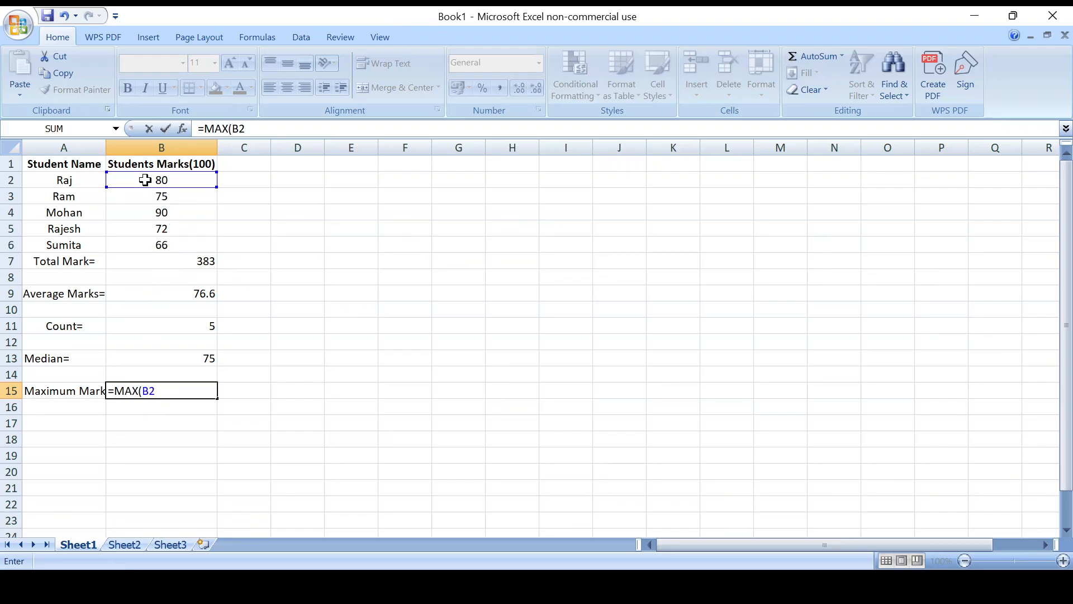
mouse_move(145, 180)
left_mouse_down()
mouse_move(147, 190)
mouse_move(148, 180)
left_mouse_up()
key("F8")
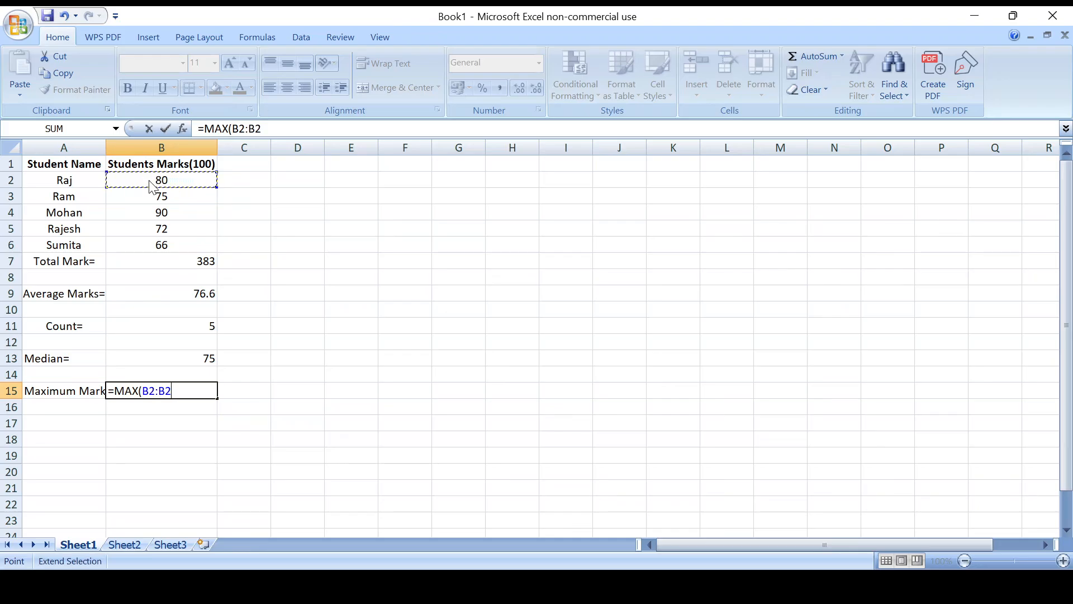
left_click(134, 246)
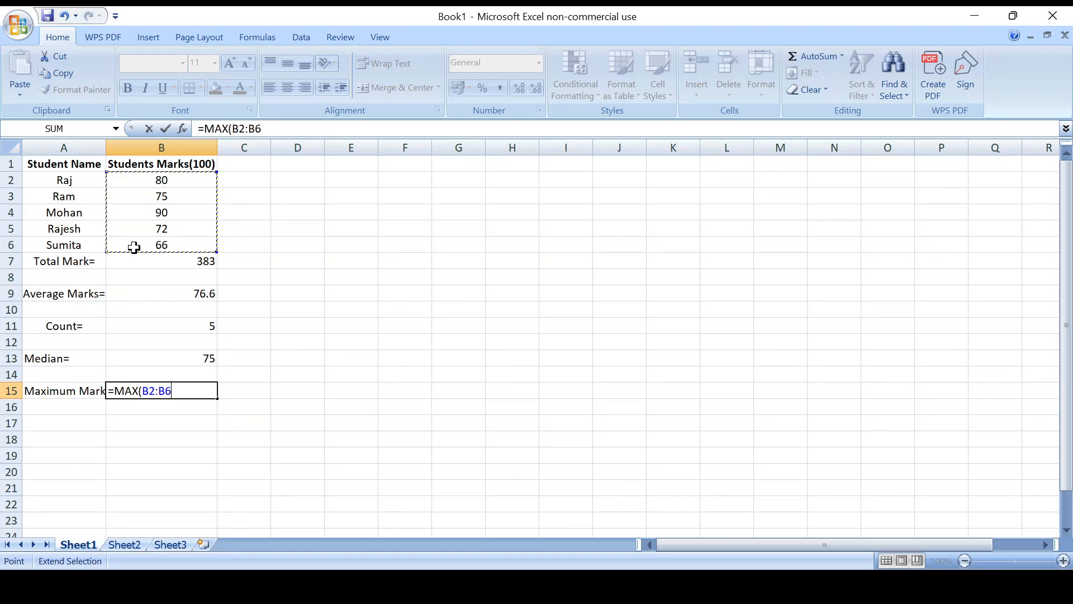
type(")")
key("Return")
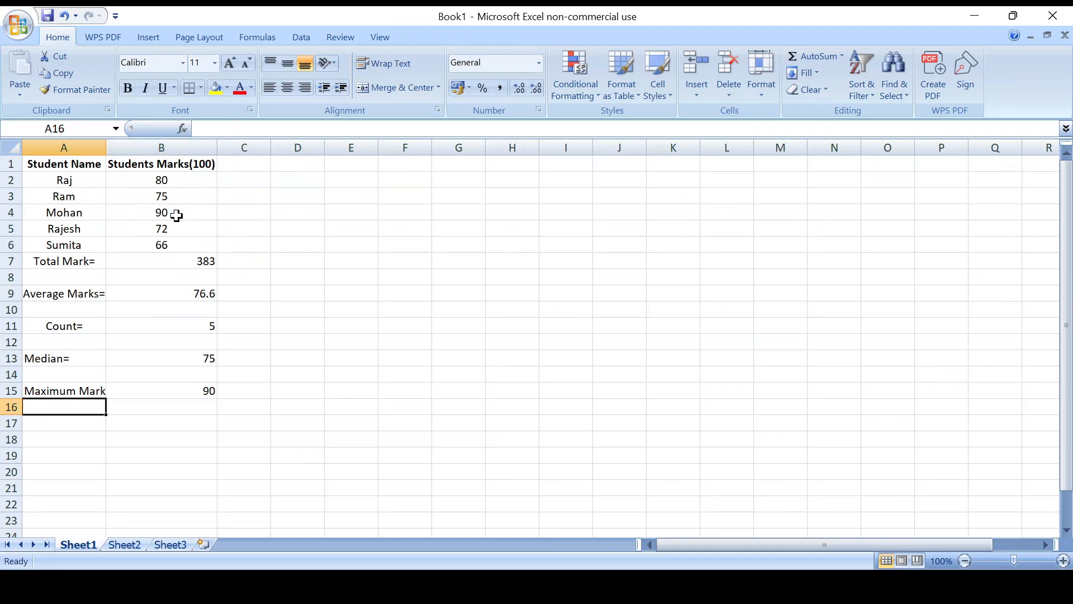
Enter the label "Minimum Marks" in cell A17
left_click(64, 421)
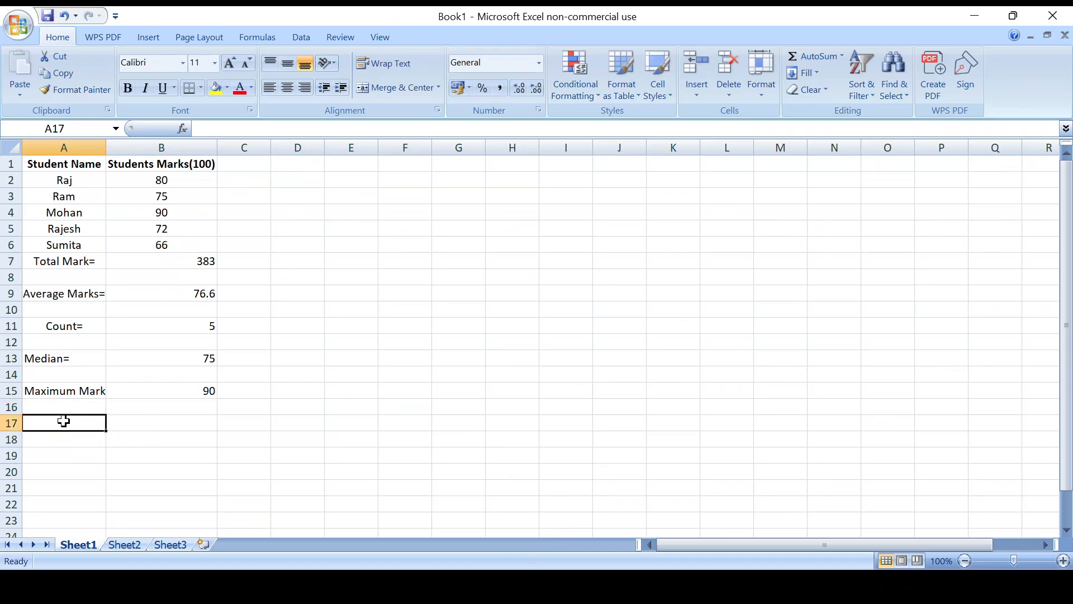
type("Min")
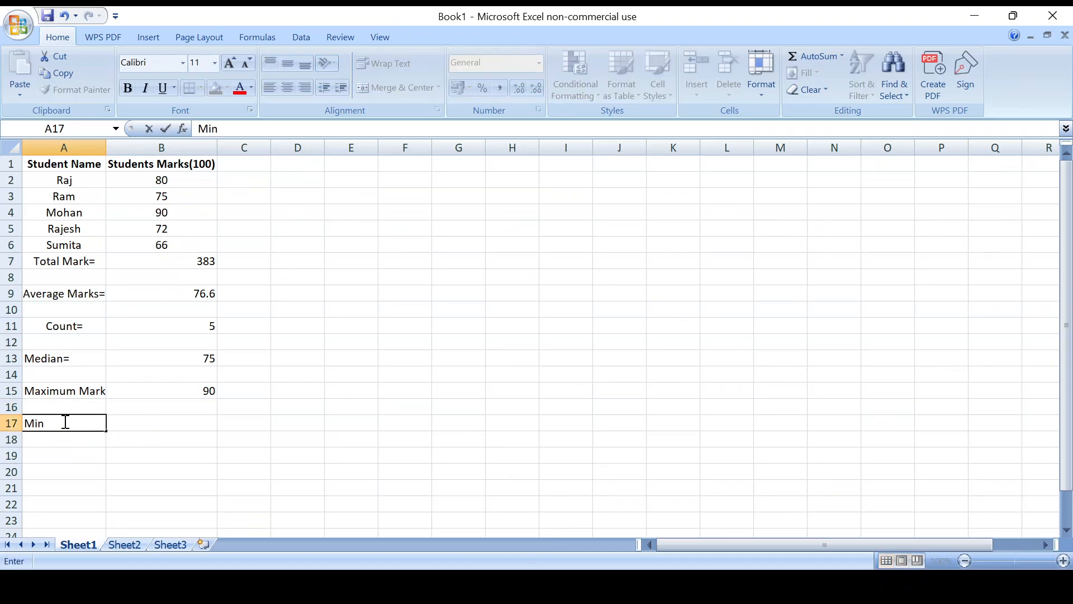
type("imu")
key("ctrl+Return")
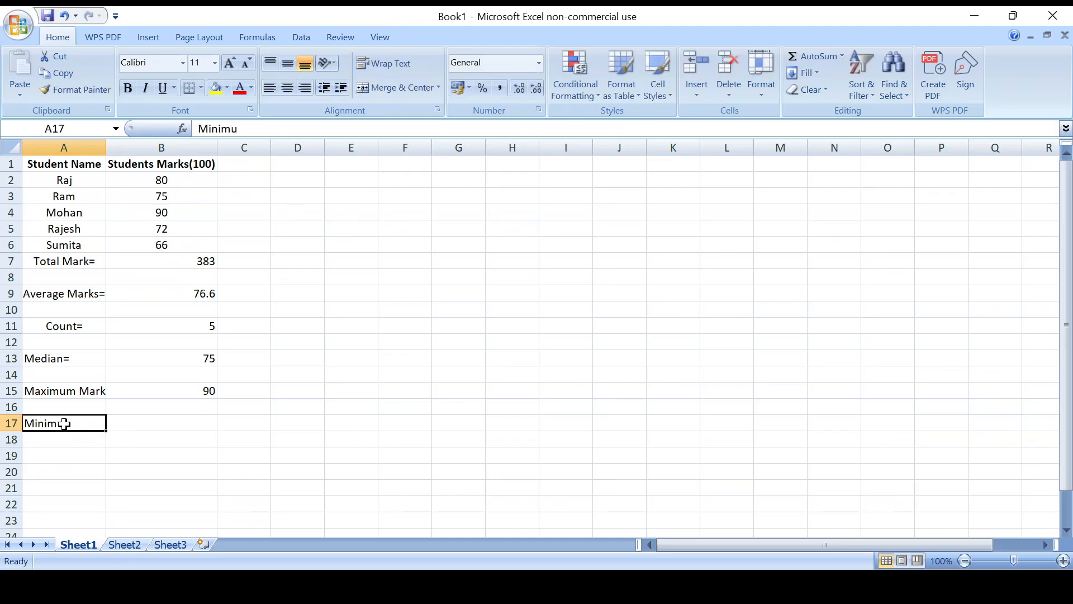
double_click(73, 423)
type("m")
type(" Marks")
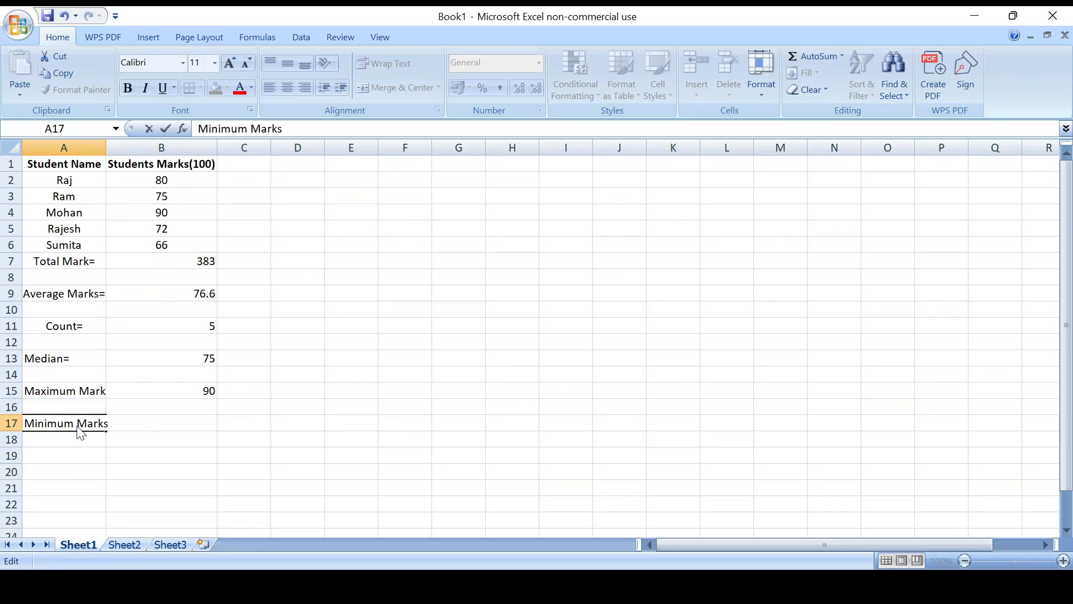
key("Tab")
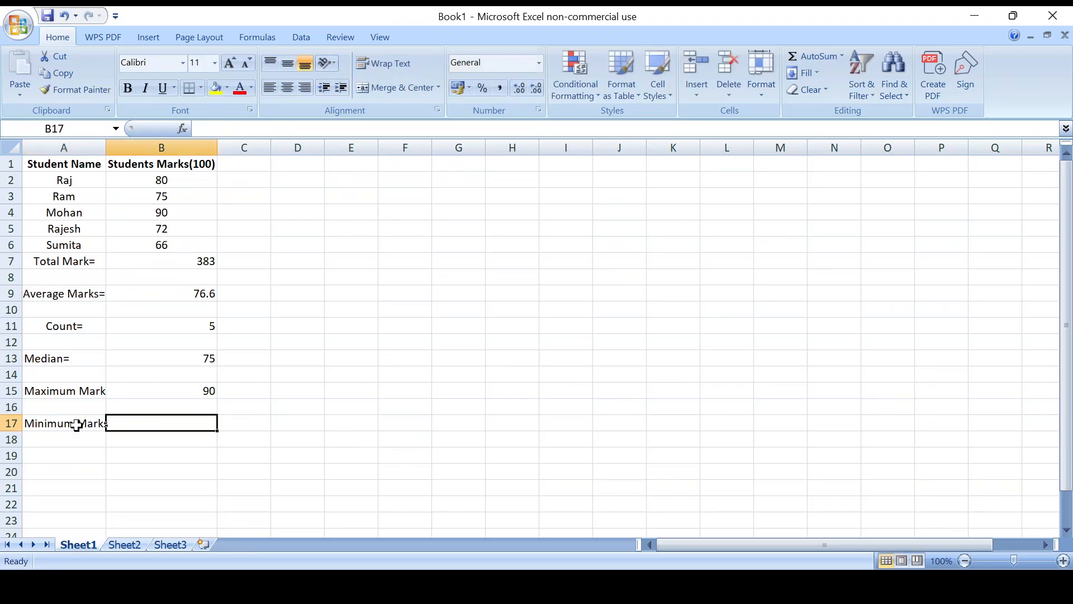
Calculate the lowest student mark in cell B17 with the formula =MIN(B2:B6)
type("=Min")
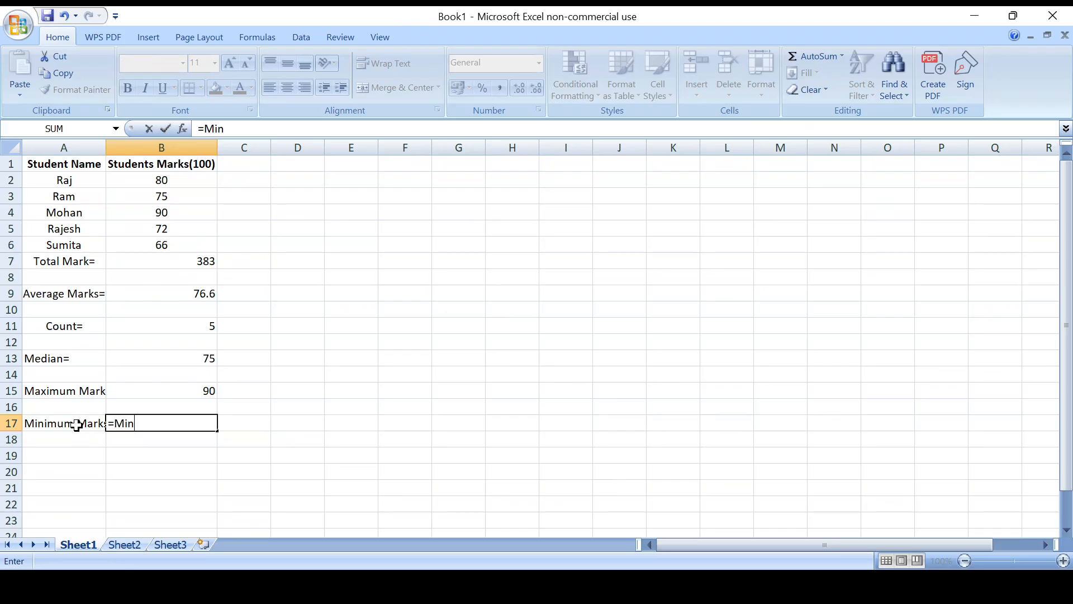
double_click(148, 448)
mouse_move(172, 181)
left_mouse_down()
mouse_move(170, 195)
mouse_move(178, 180)
left_mouse_up()
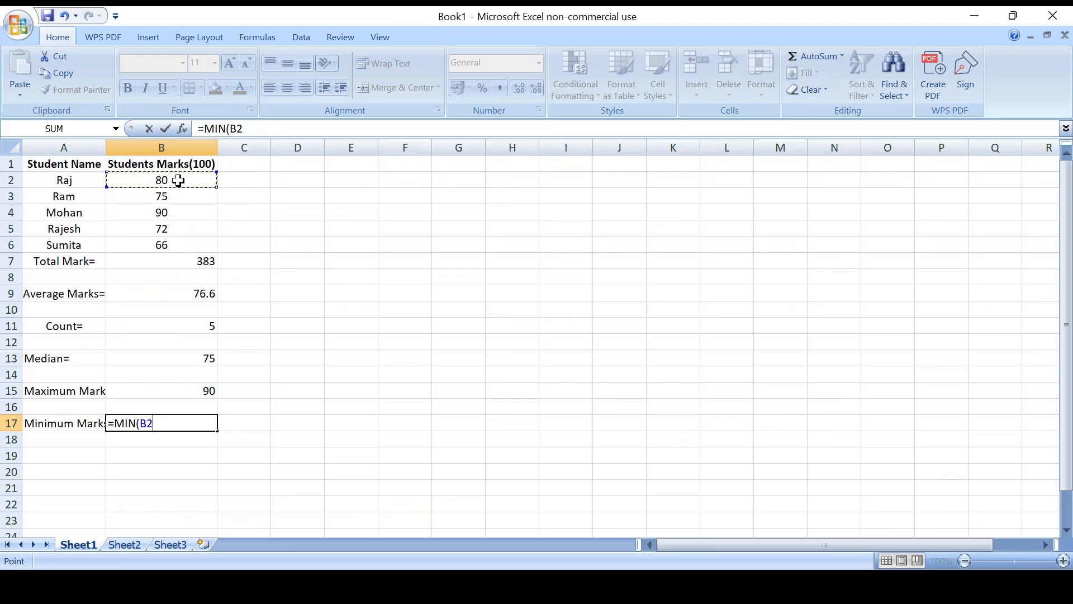
key("F8")
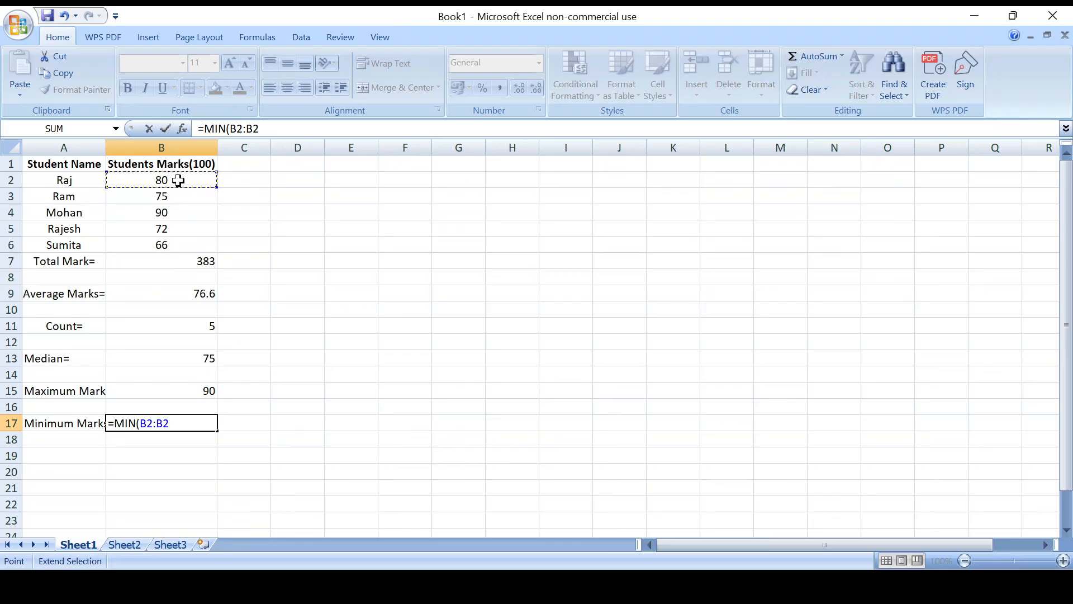
left_click(166, 246)
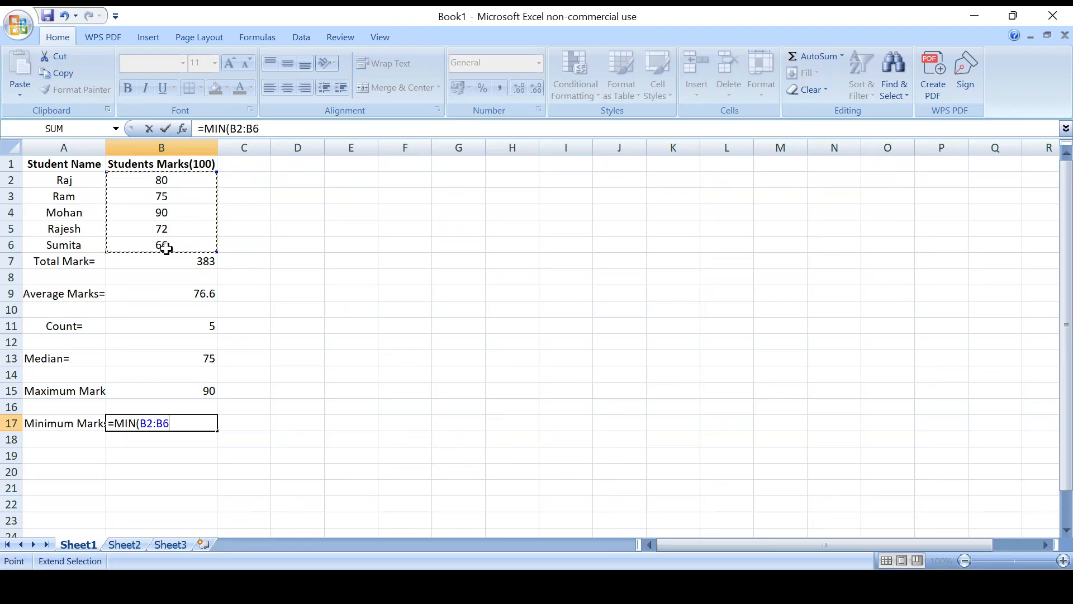
type(")")
key("Return")
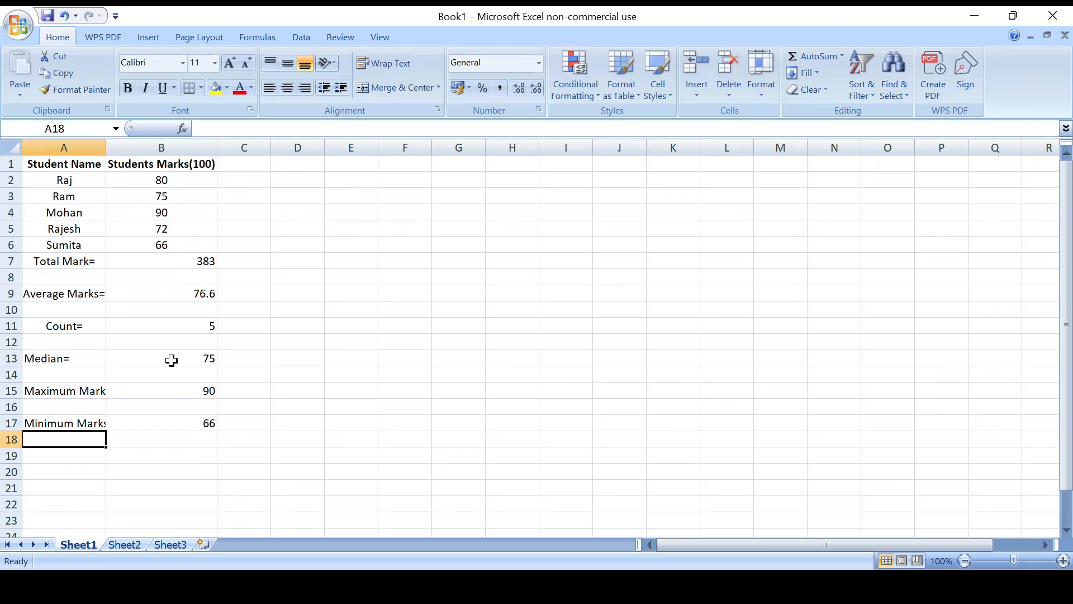
Widen column A so that the "Maximum Marks" and "Minimum Marks" labels fit
left_click(62, 421)
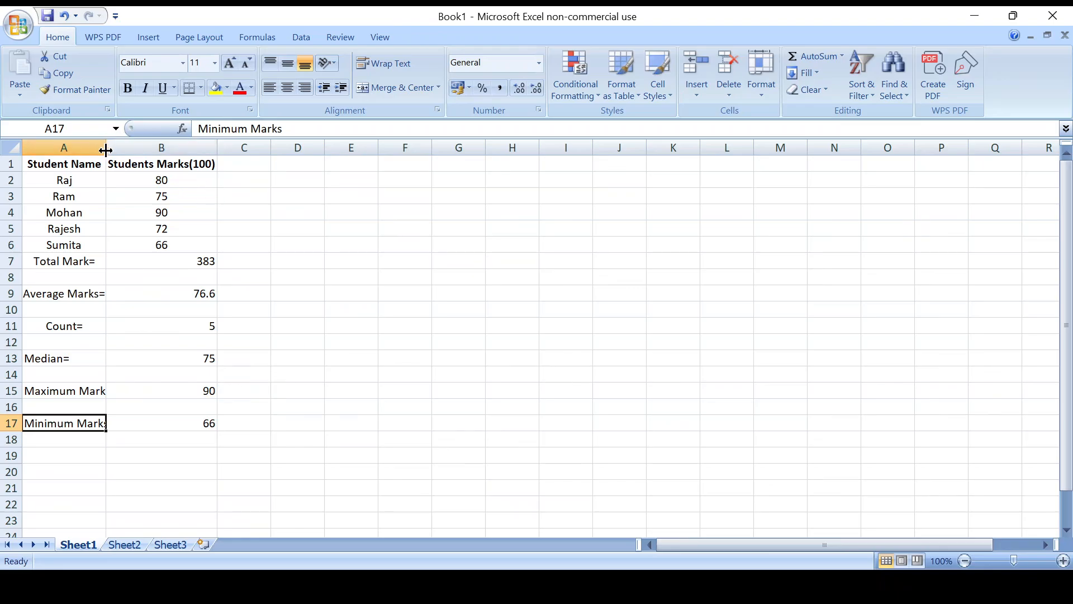
left_click_drag(104, 149, 117, 150)
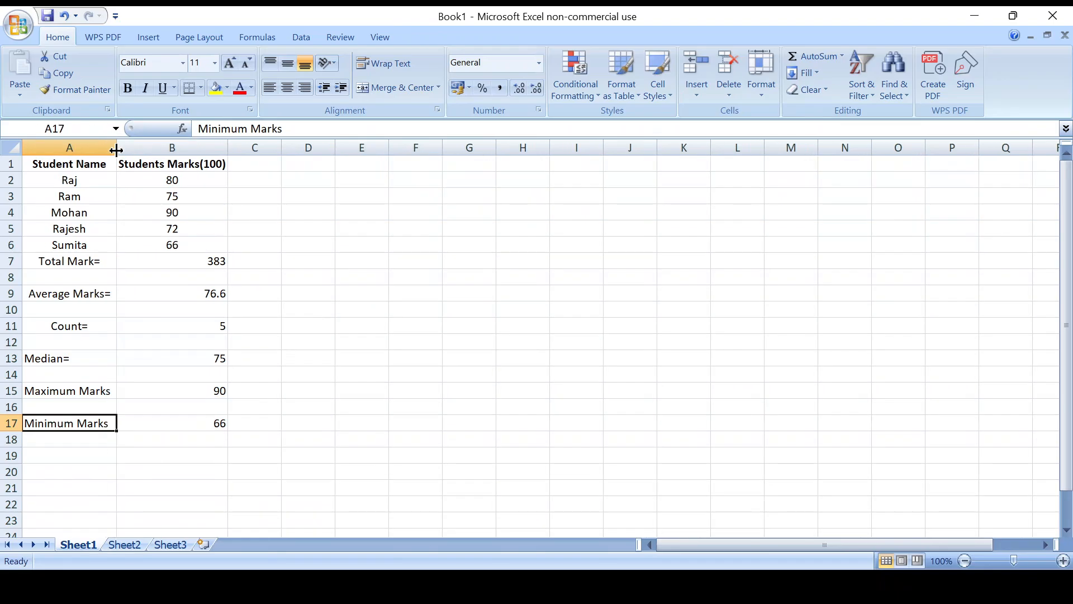
Review the summary rows for total, average, count, median, maximum and minimum marks
left_click(78, 264)
left_click(166, 262)
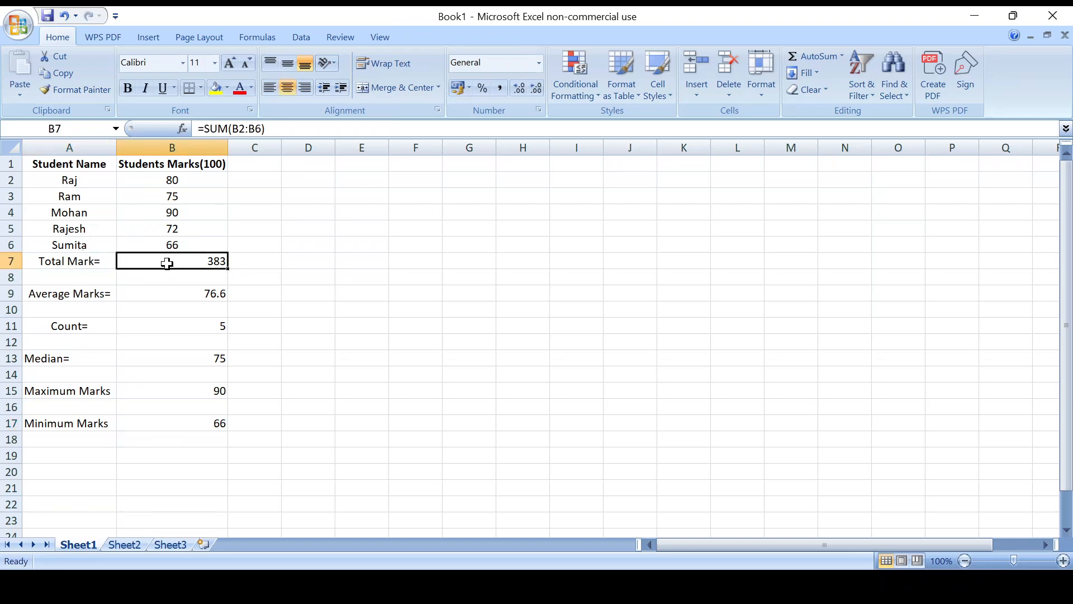
left_click(65, 297)
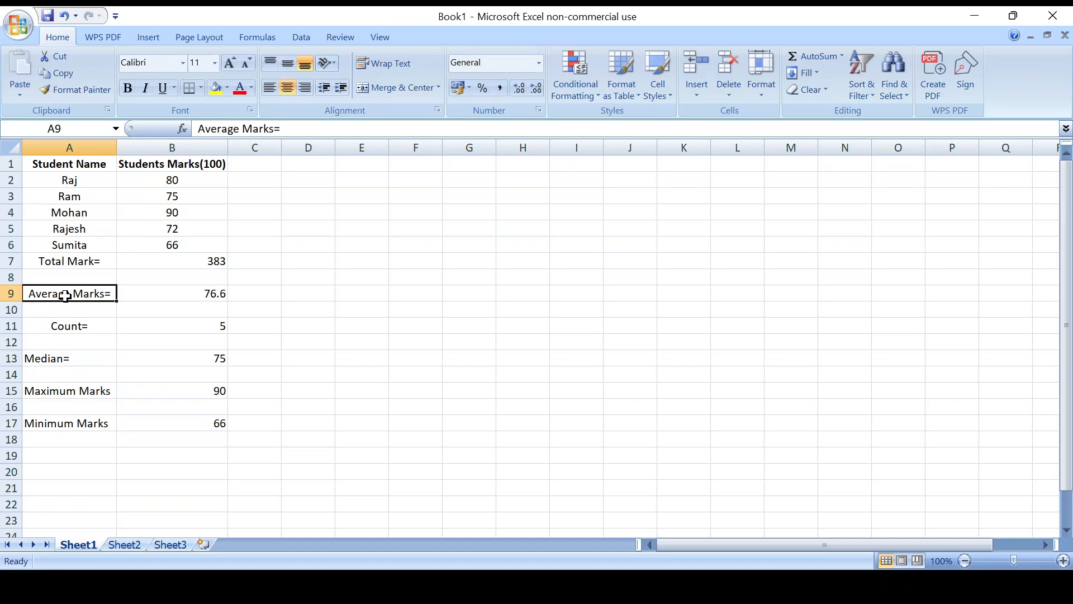
left_click(67, 330)
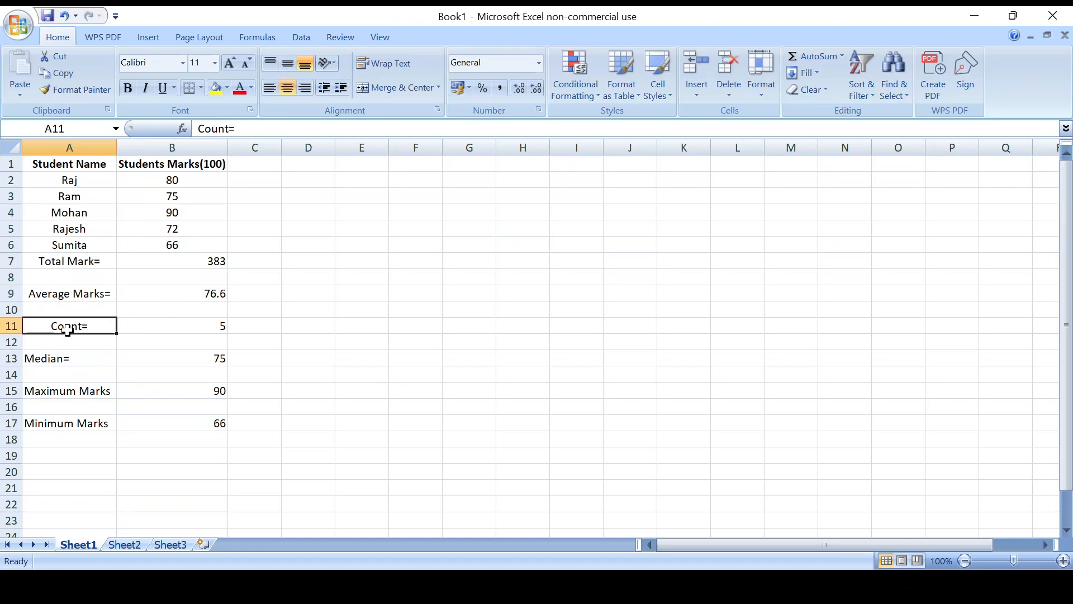
left_click(35, 358)
left_click(88, 393)
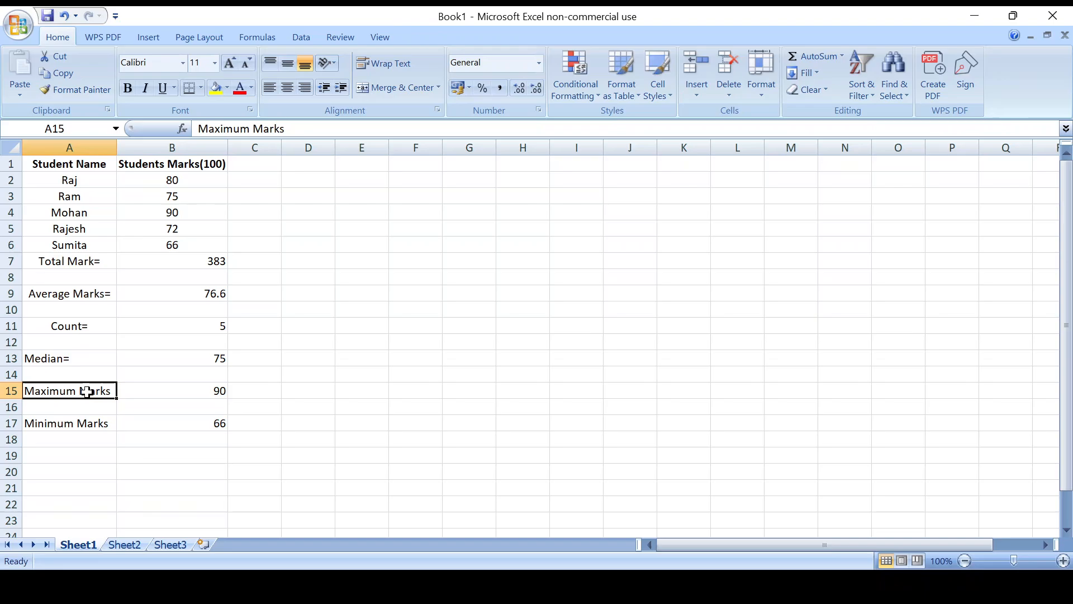
left_click(67, 429)
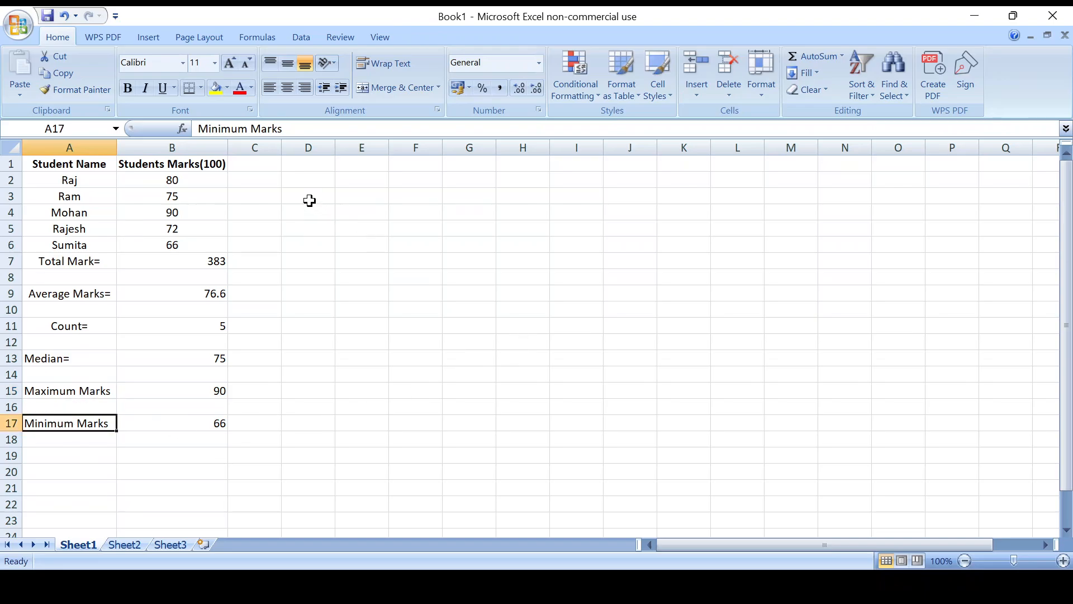
Add the header "Percentage" in bold in cell C1 and widen column C to fit it
left_click(252, 163)
type("P")
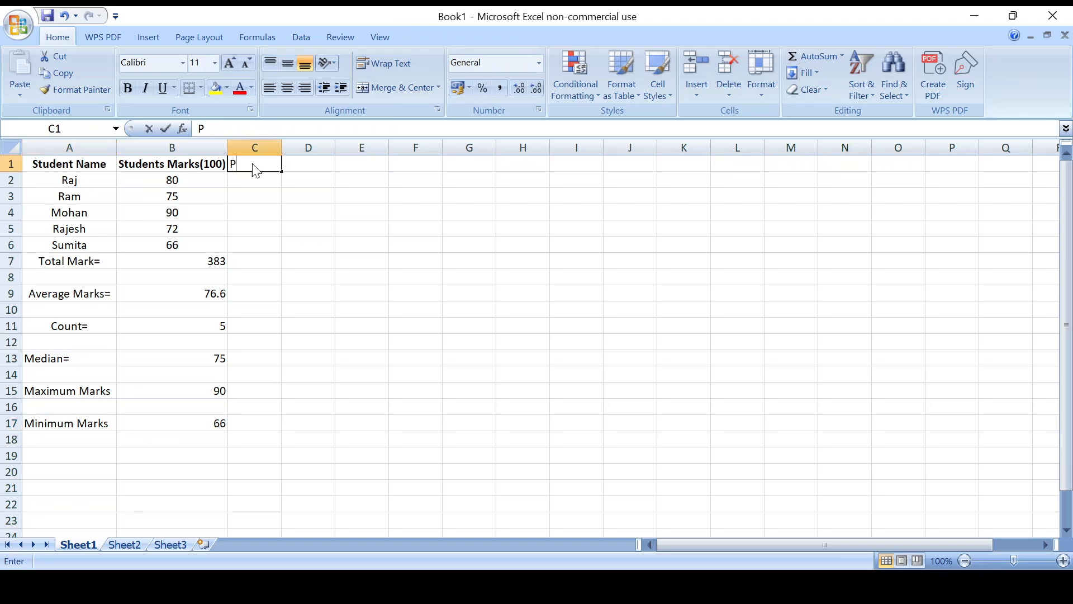
type("ercentaf")
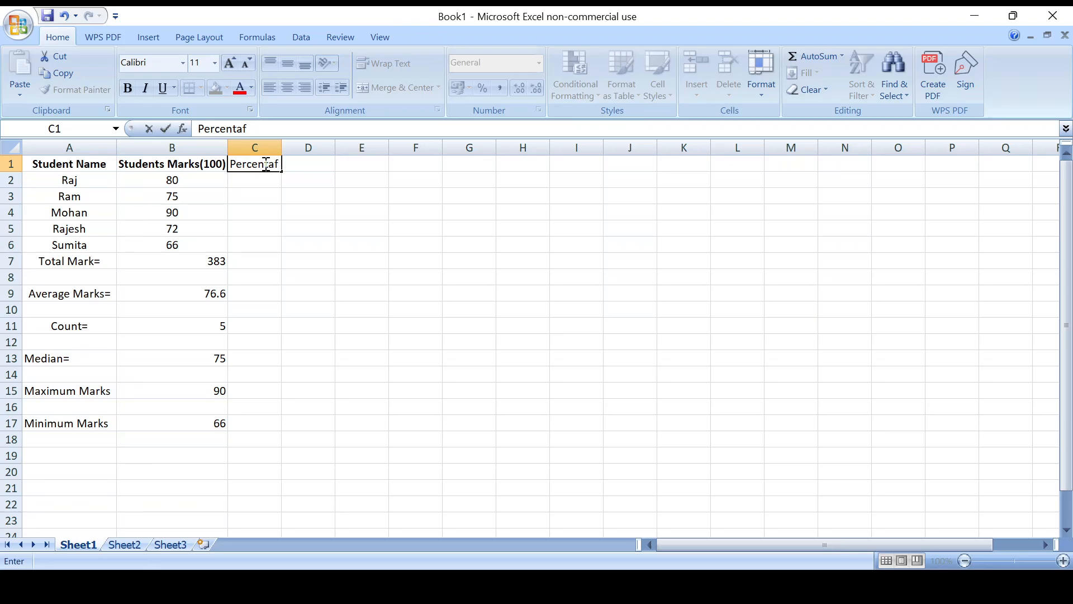
left_click(275, 164)
key("BackSpace")
type("ge")
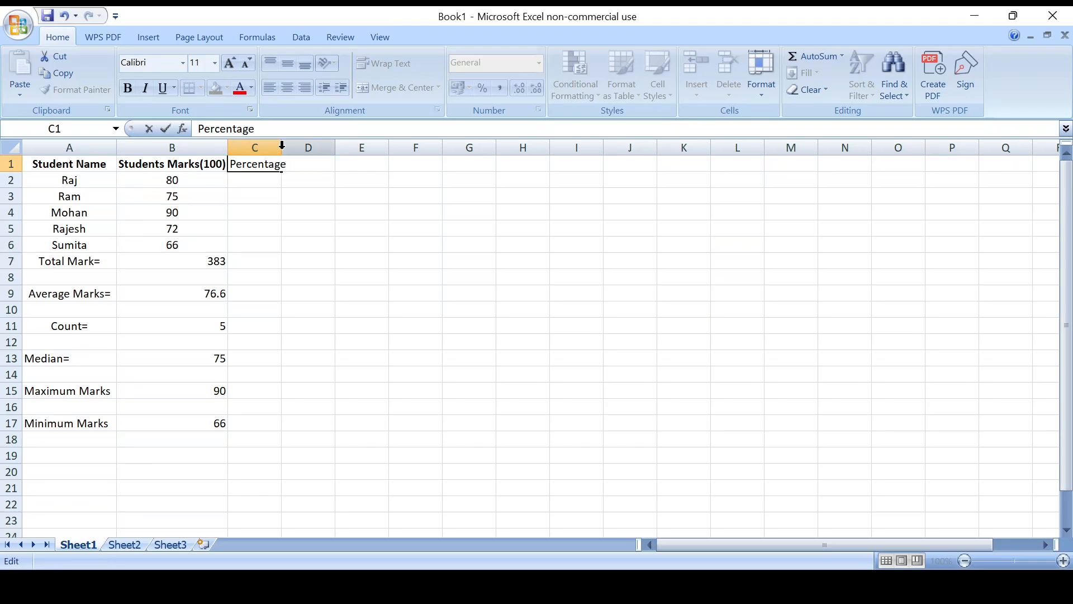
left_click(282, 146)
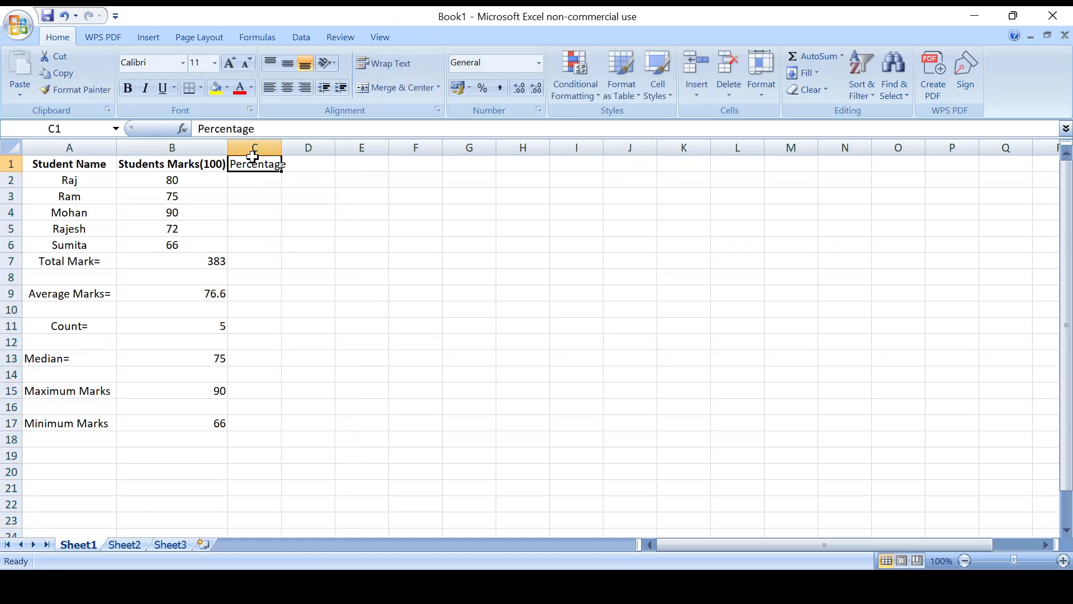
left_click_drag(281, 148, 300, 148)
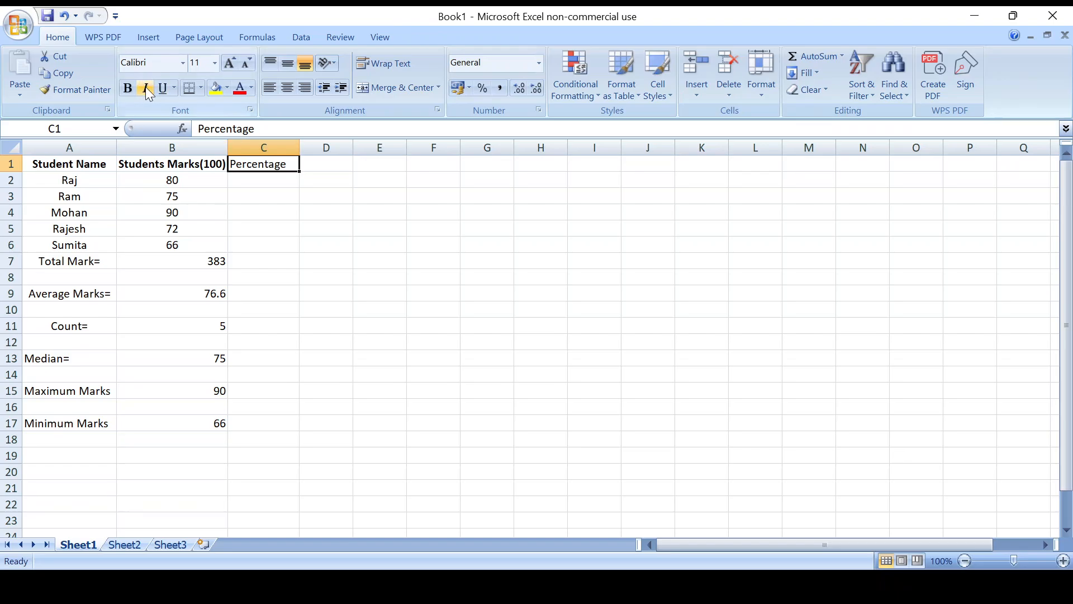
left_click(127, 88)
Calculate the first student's percentage in cell C2 with the formula =B2/100*100
left_click(261, 178)
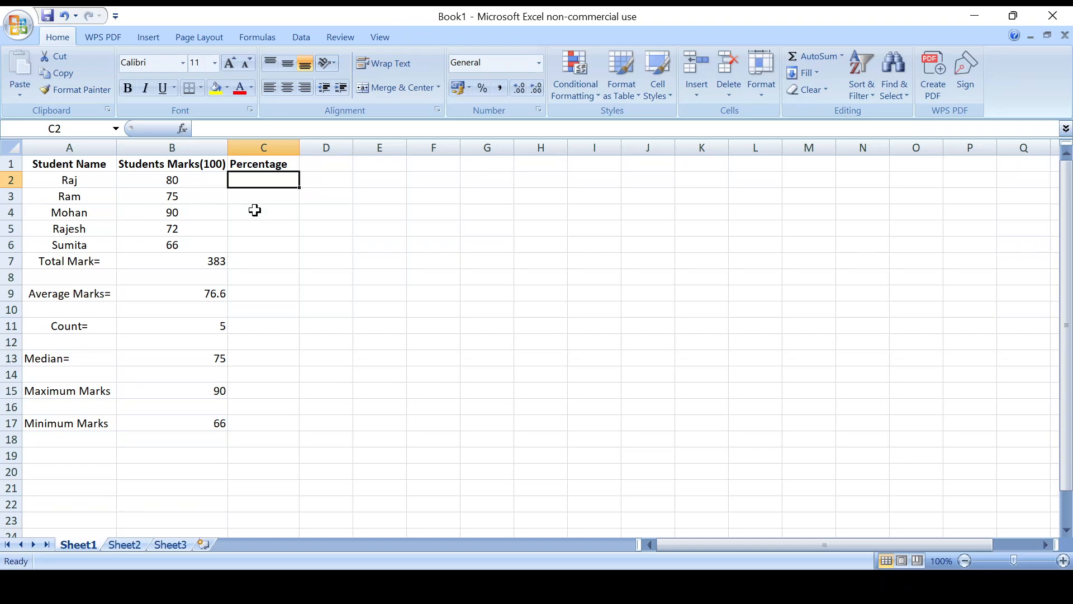
type("=")
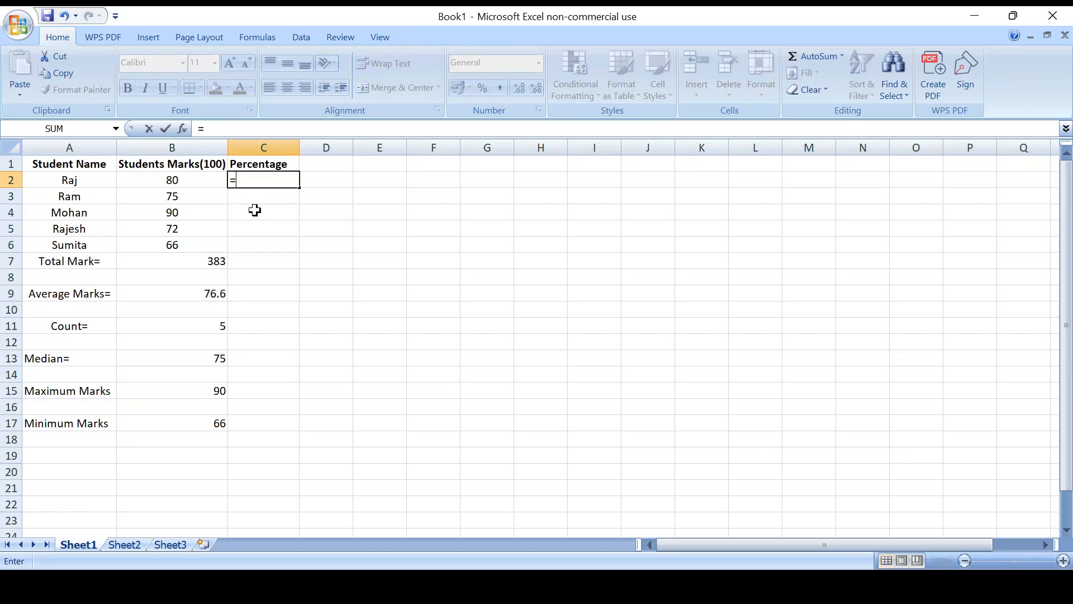
left_click(202, 180)
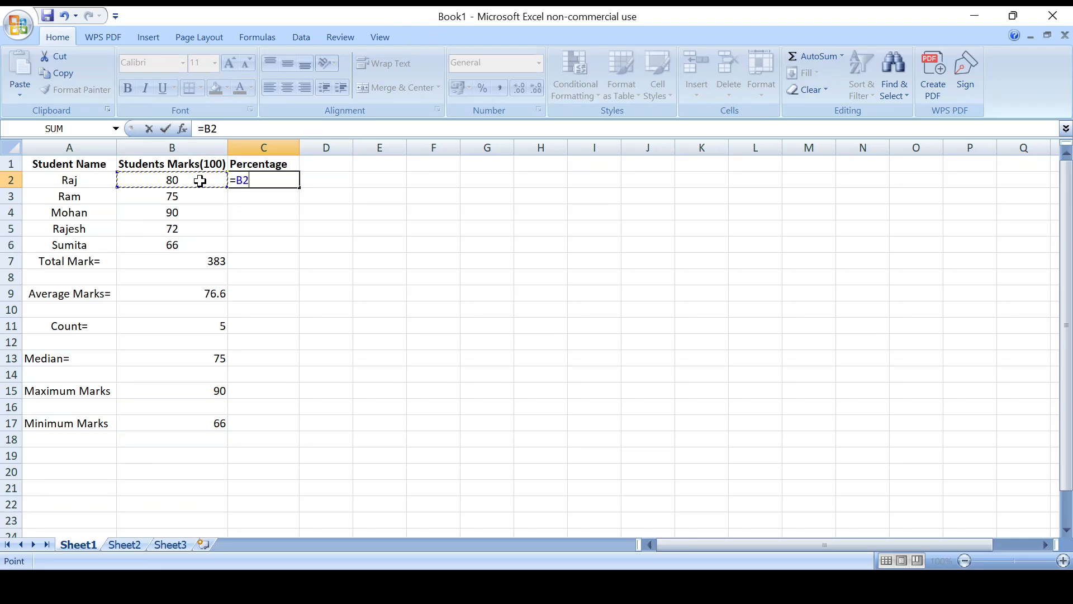
type("/")
type("100")
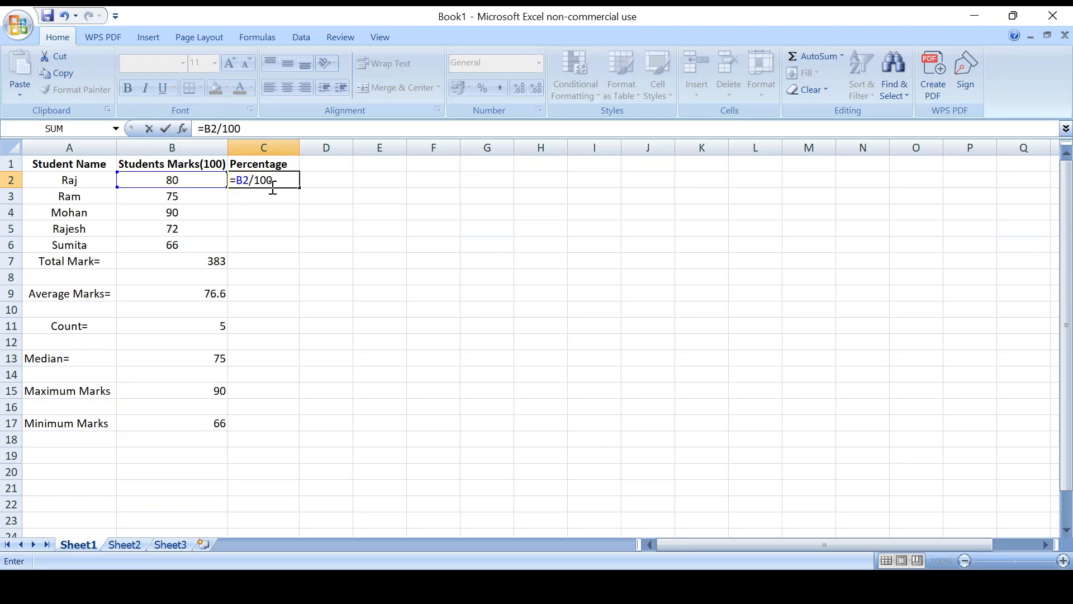
type("*100")
key("Return")
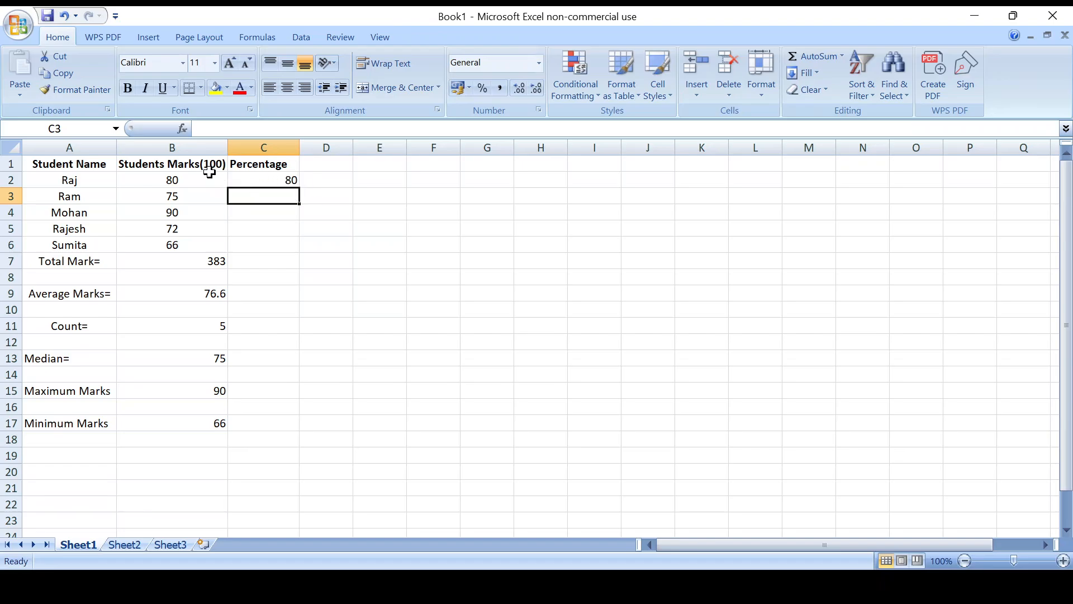
Fill the percentage formula from C2 down through C6 for the remaining students
left_click(284, 181)
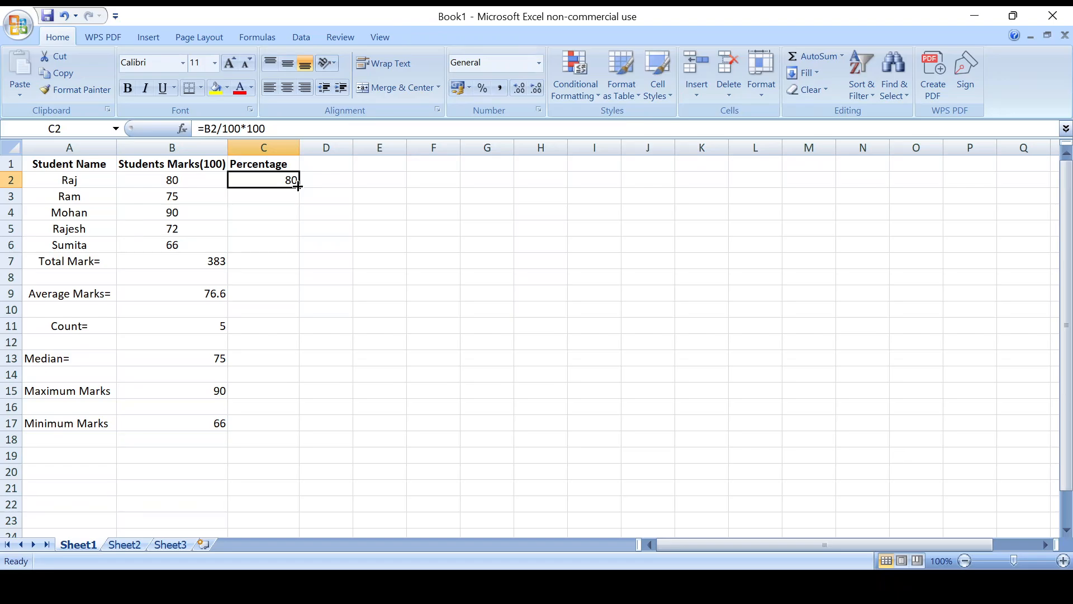
left_click_drag(283, 176, 283, 242)
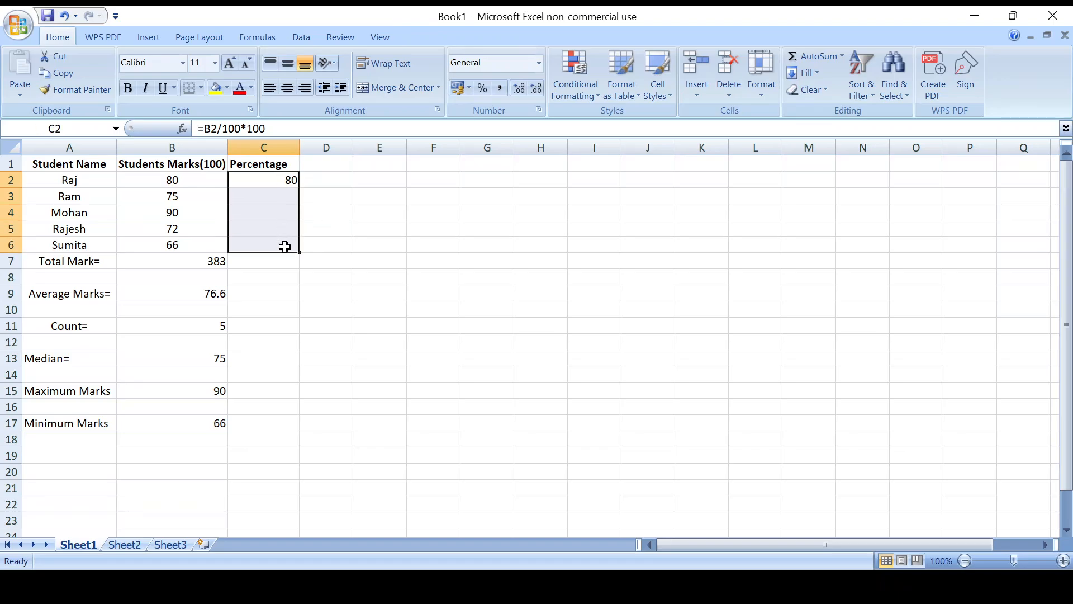
left_click(287, 180)
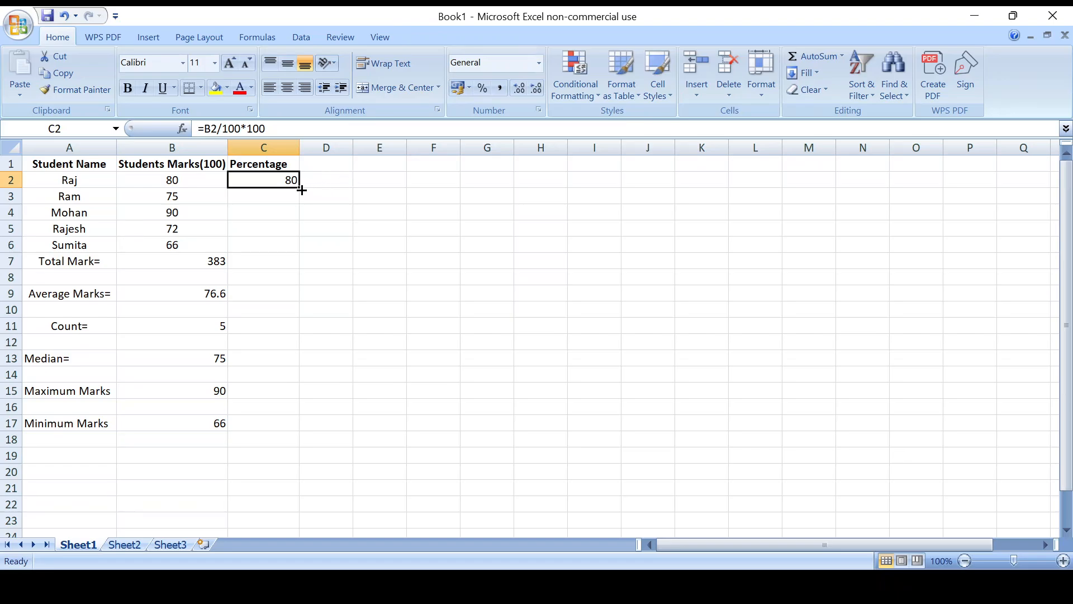
left_click_drag(302, 190, 300, 252)
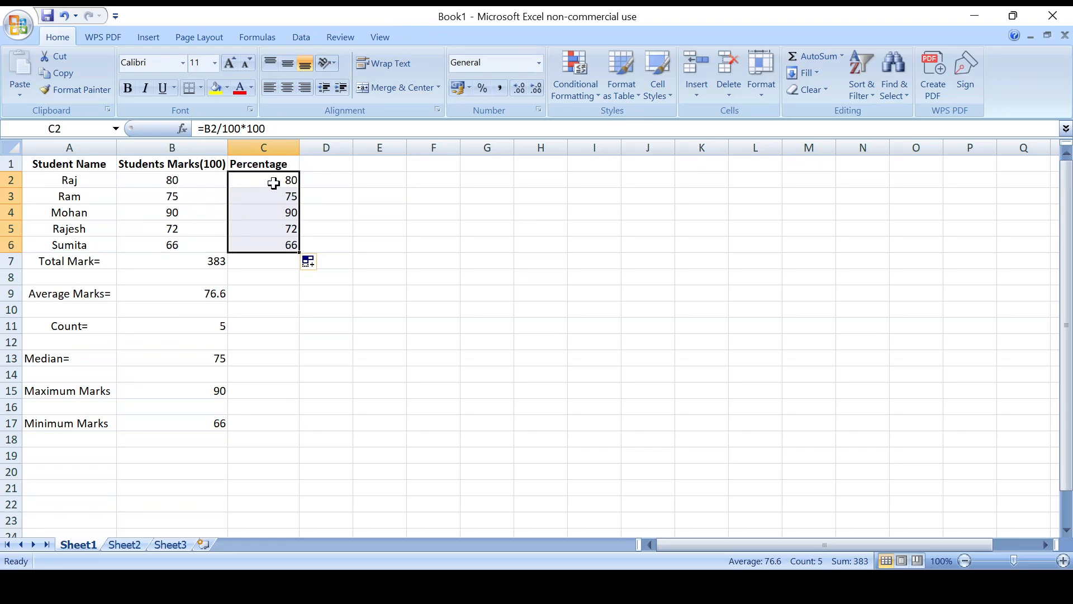
Change the maximum marks in the B1 header so it reads "Students Marks(120)"
left_click(204, 167)
double_click(211, 164)
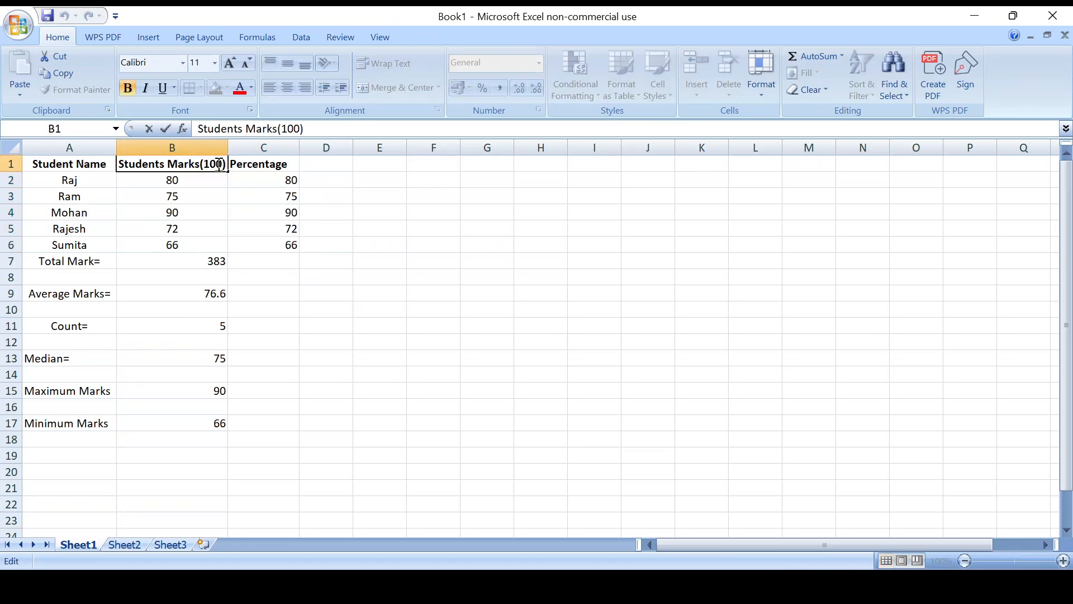
key("shift+Left")
key("shift+Left")
key("shift+Left")
type("20")
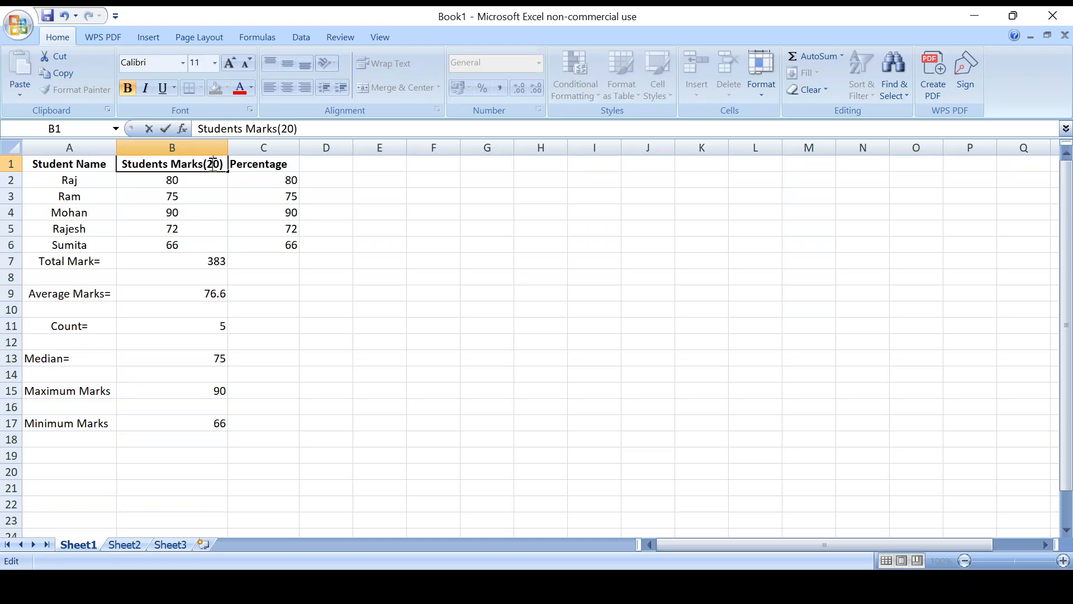
left_click(211, 164)
type("1")
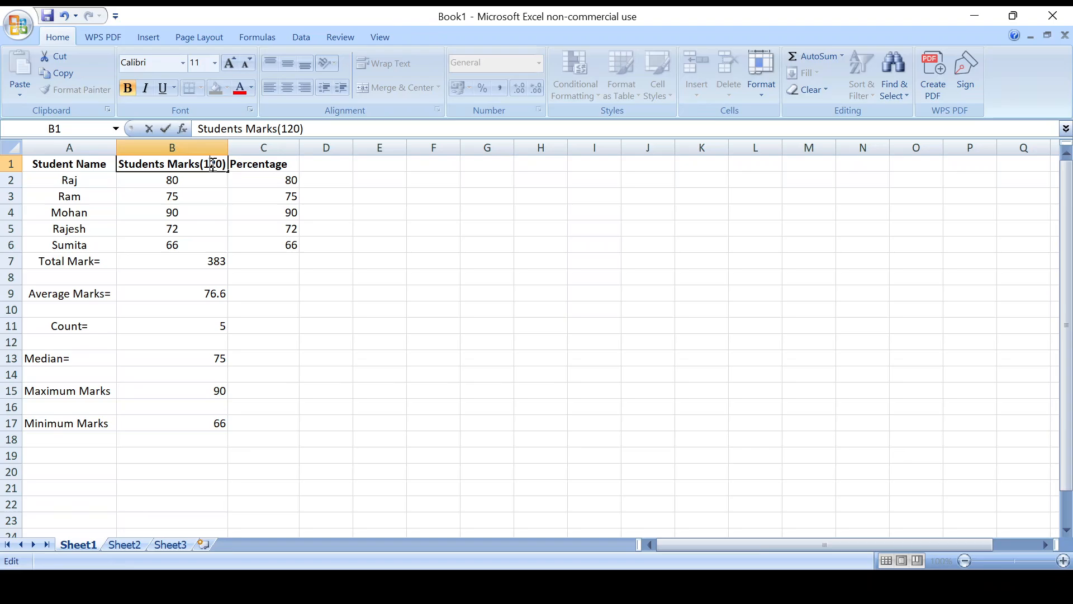
Clear the percentage formulas from cells C2 to C6
left_click(267, 179)
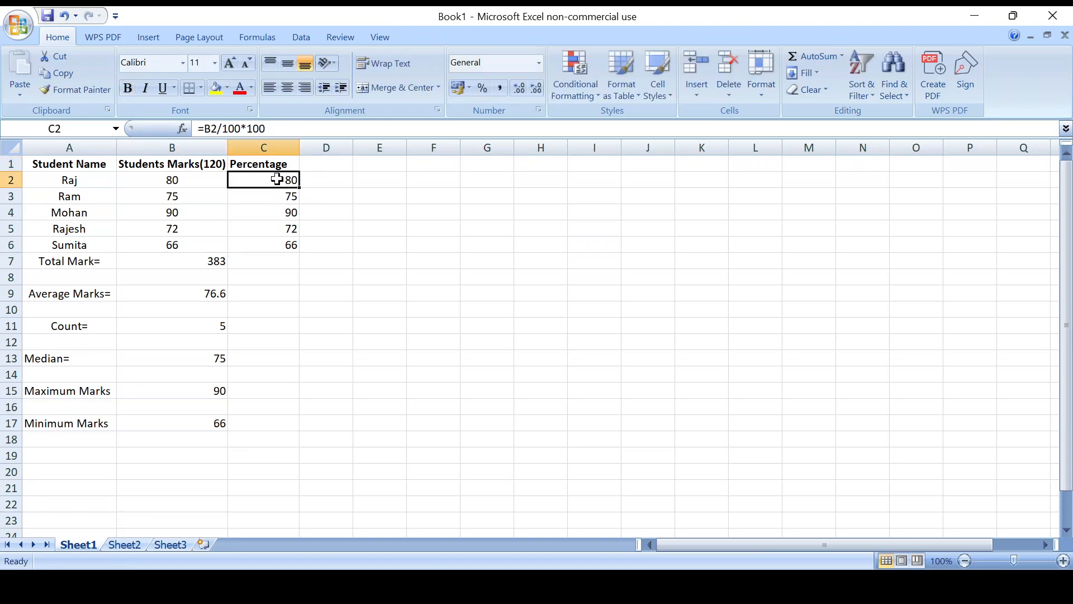
left_click_drag(278, 177, 285, 241)
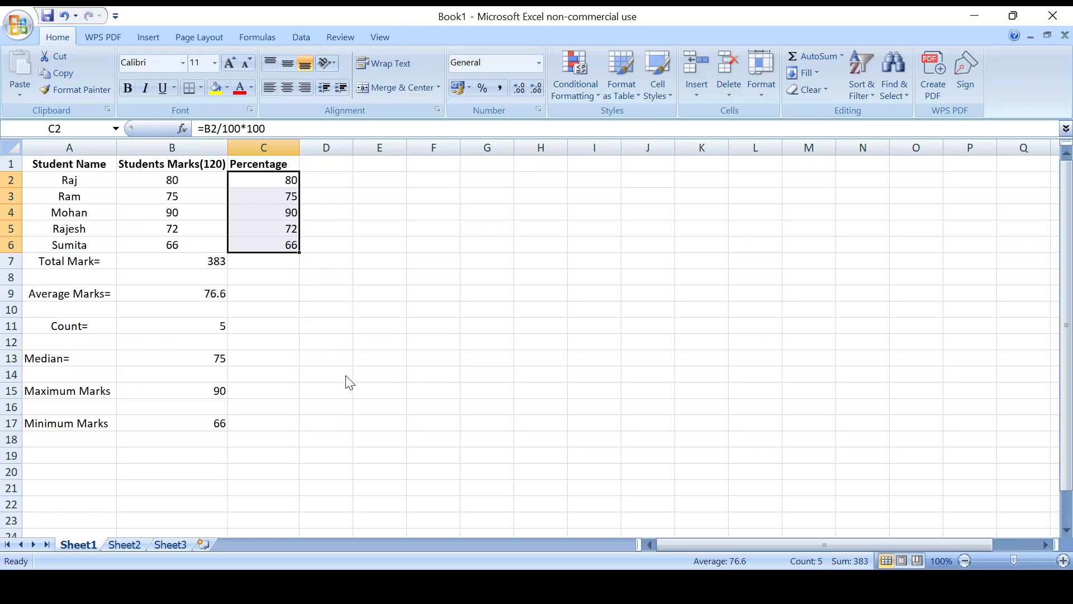
key("Delete")
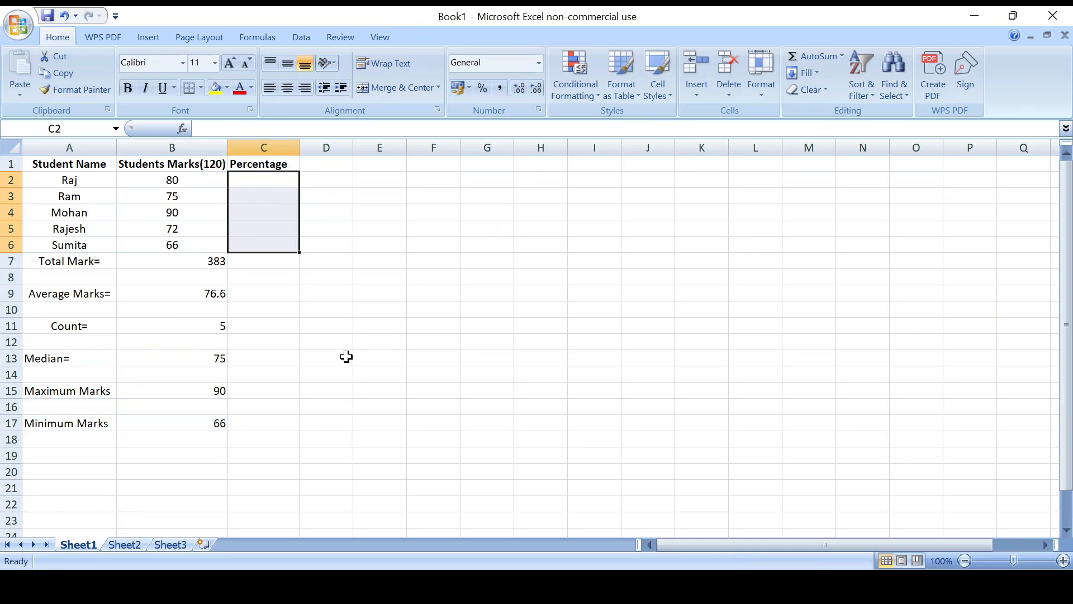
Calculate the first student's percentage in C2 with =B2/120*100 and fill the formula down through C6
left_click(270, 178)
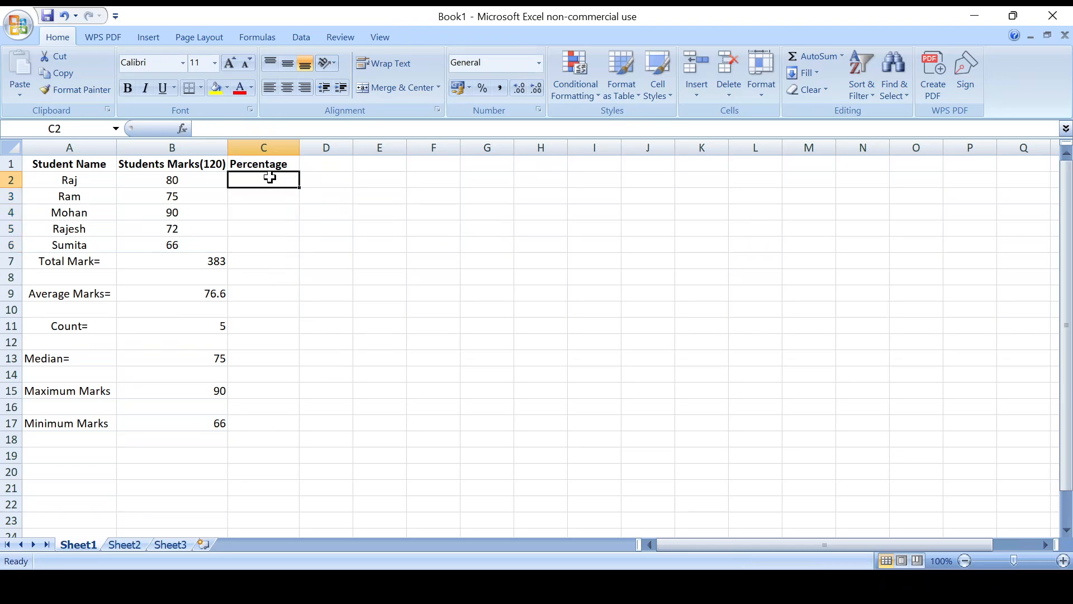
type("=")
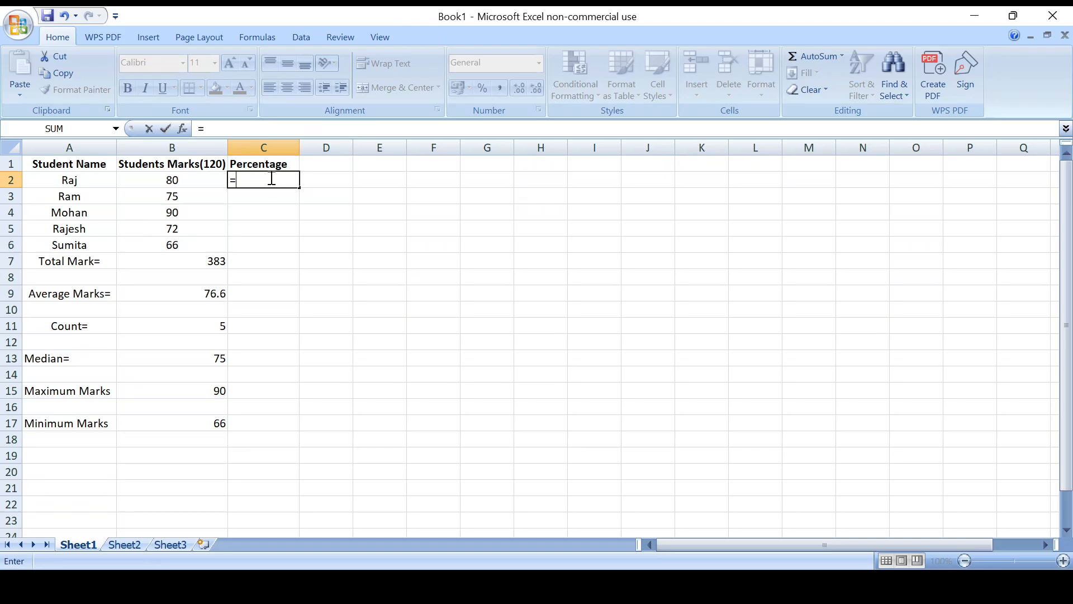
left_click(181, 177)
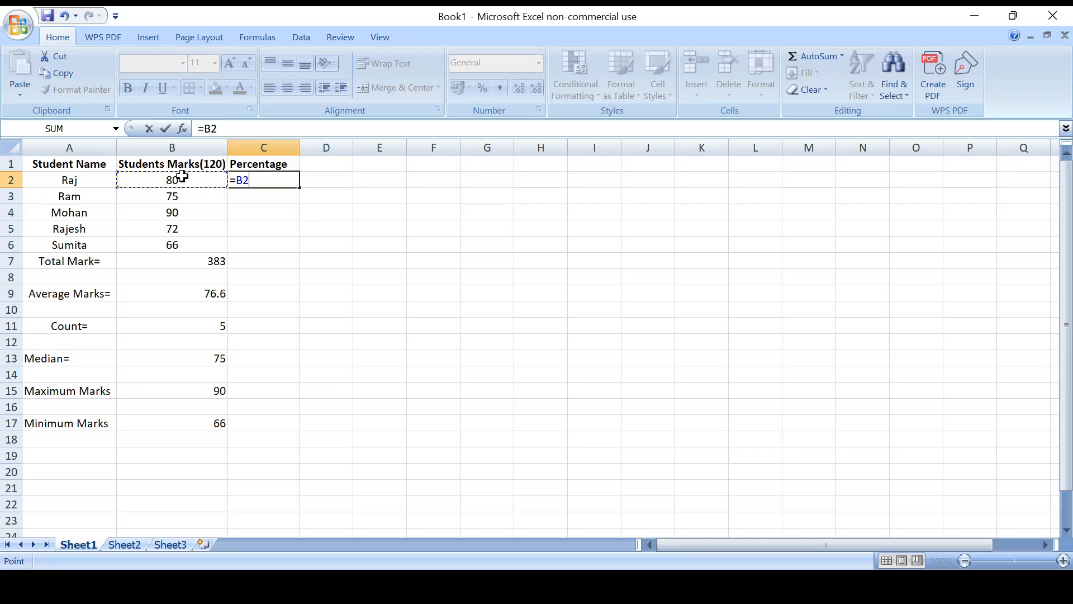
type("/120*100")
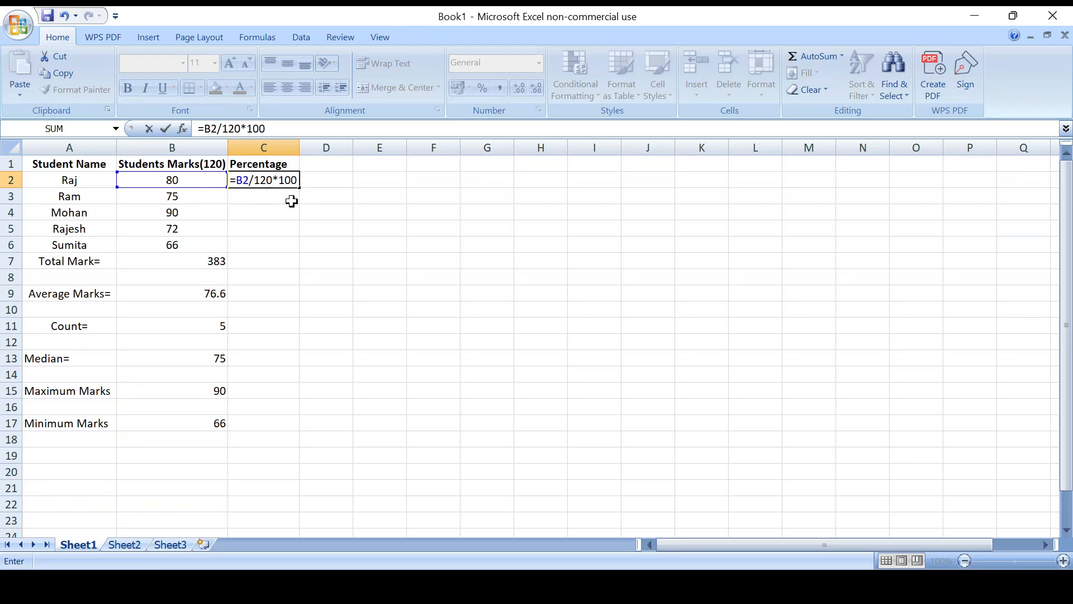
key("Return")
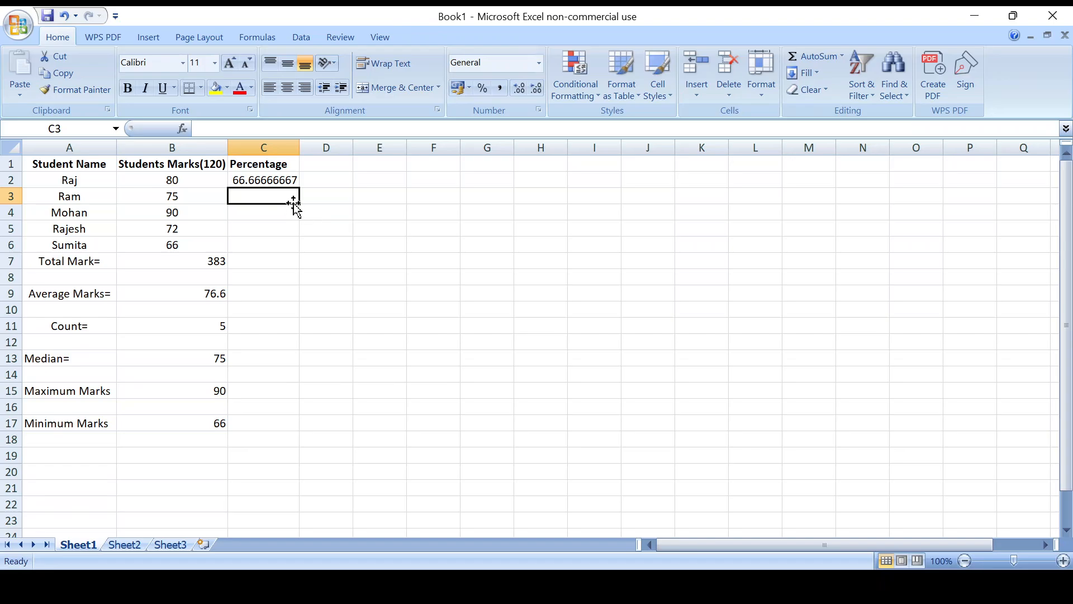
left_click(265, 185)
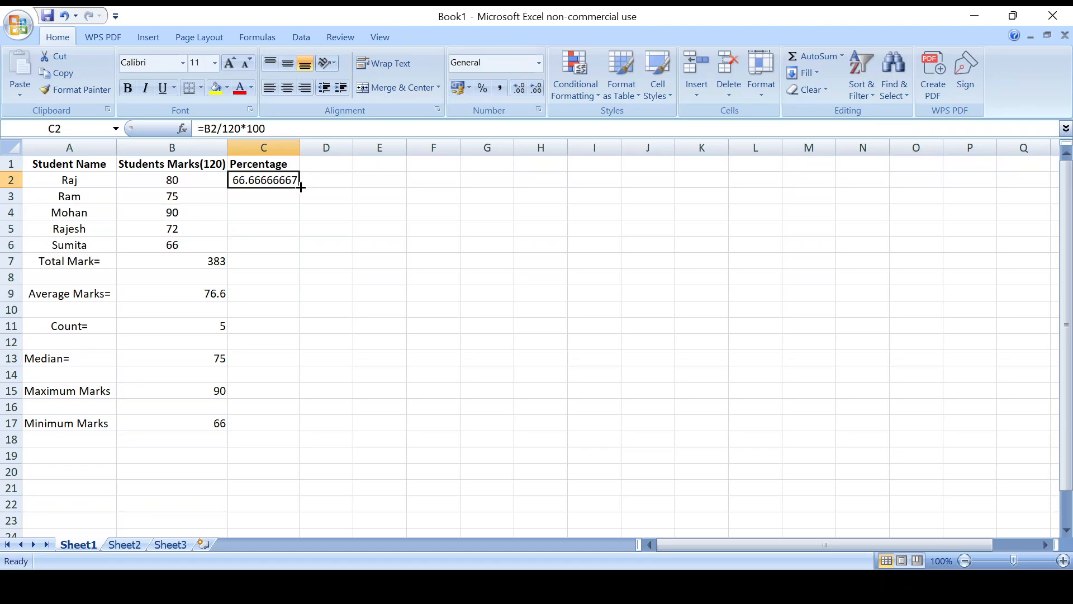
left_click_drag(300, 187, 300, 251)
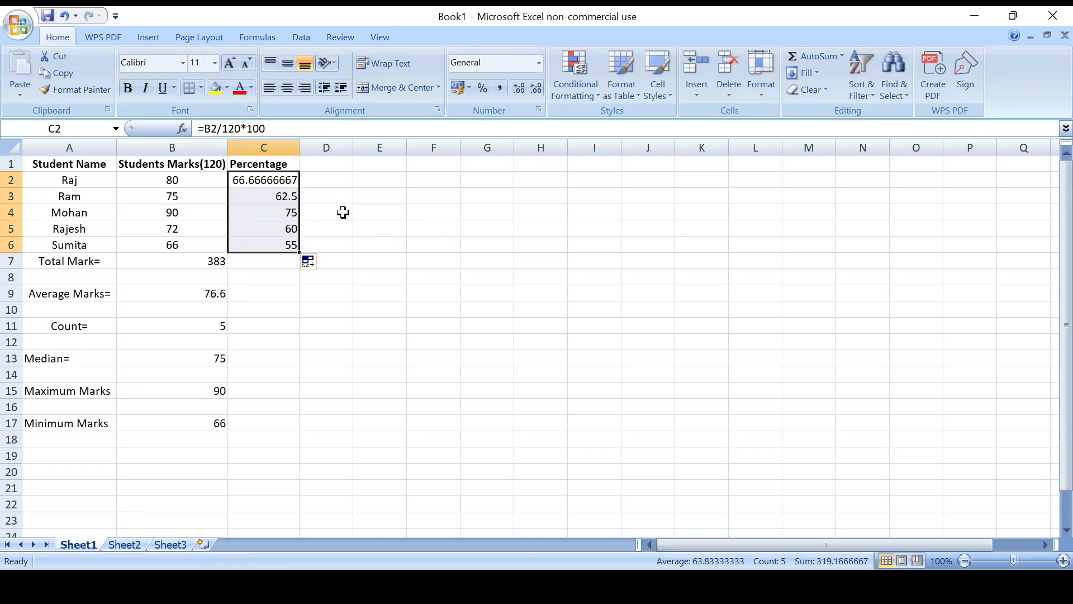